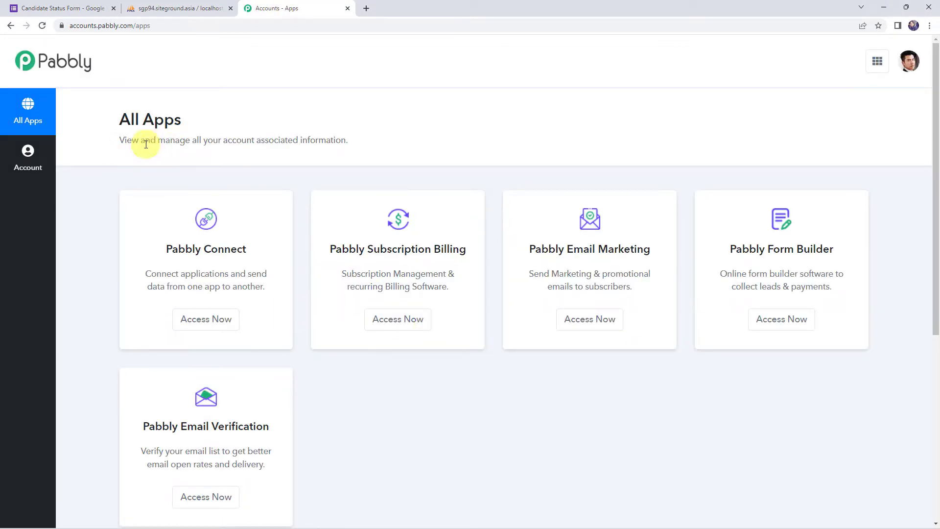
# Open Pabbly Connect and create a workflow named 'Match Form Submission Details with MySQL Database'.
pyautogui.click(197, 321)
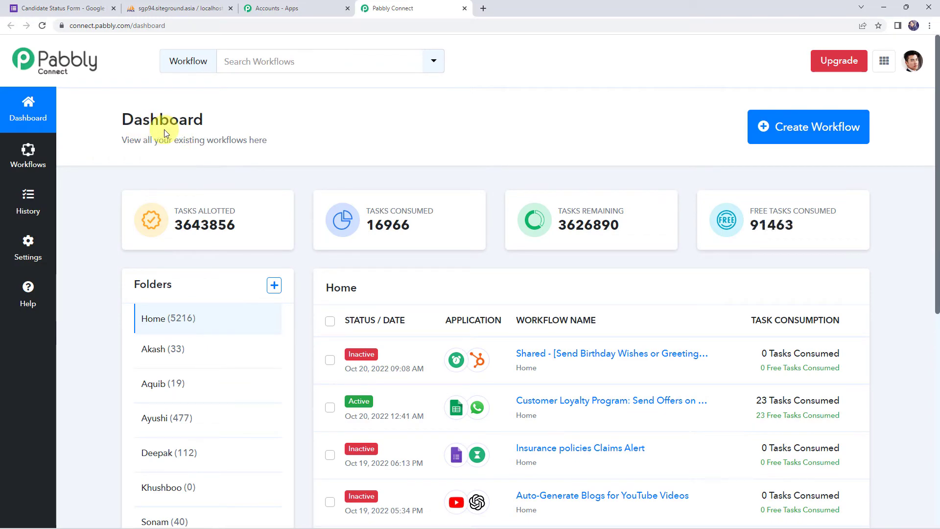
pyautogui.scroll(-7, 460, 380)
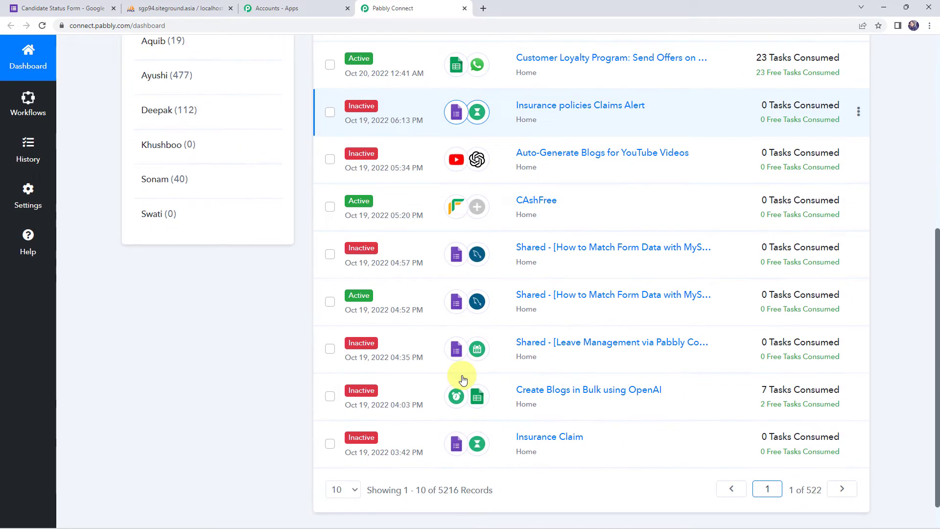
pyautogui.scroll(7, 463, 380)
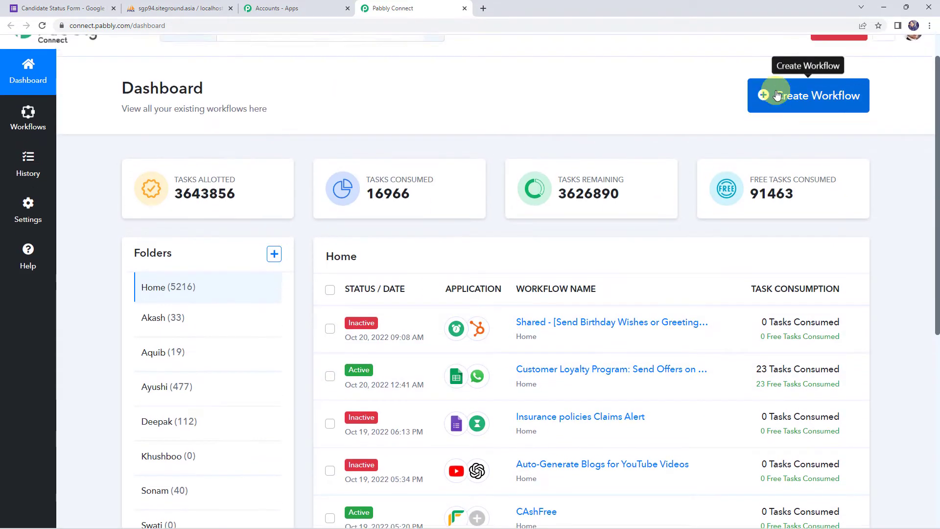
pyautogui.scroll(1, 778, 95)
pyautogui.click(808, 95)
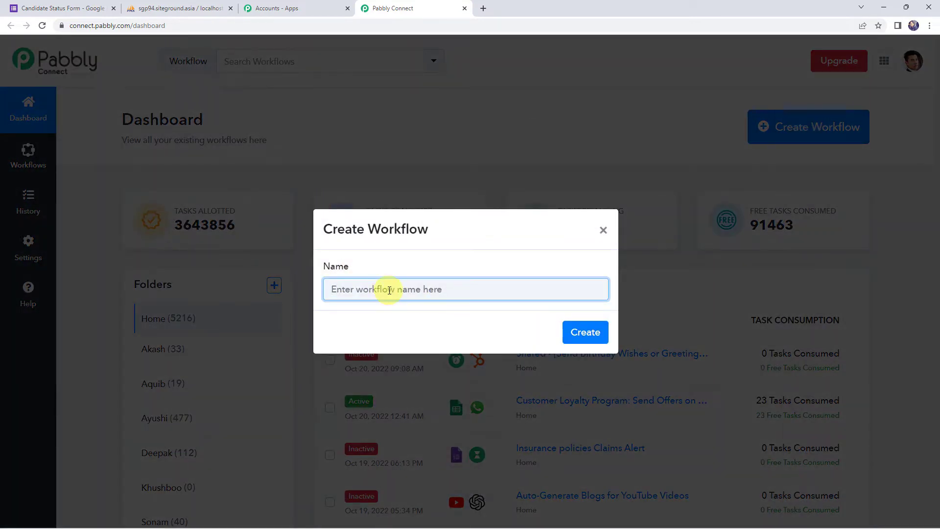
pyautogui.write('Match Form Sub')
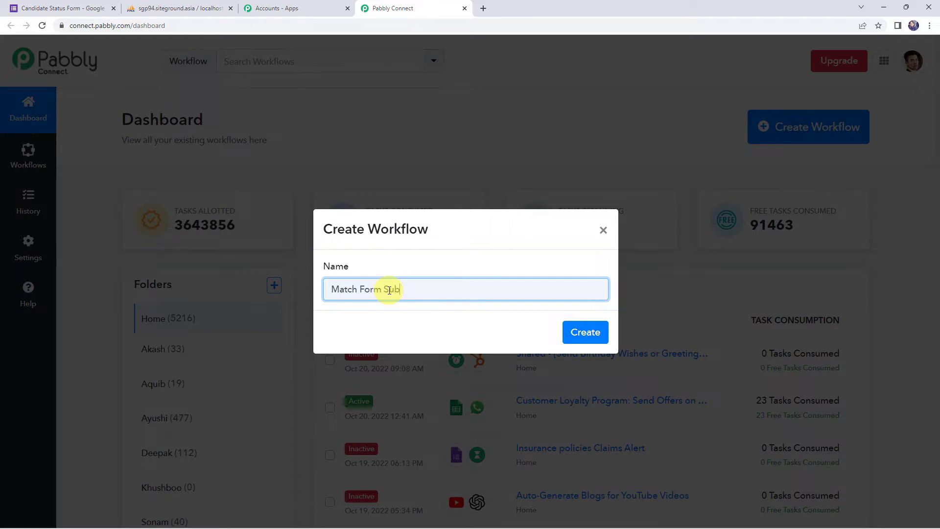
pyautogui.write('mission Details with MySQL Database')
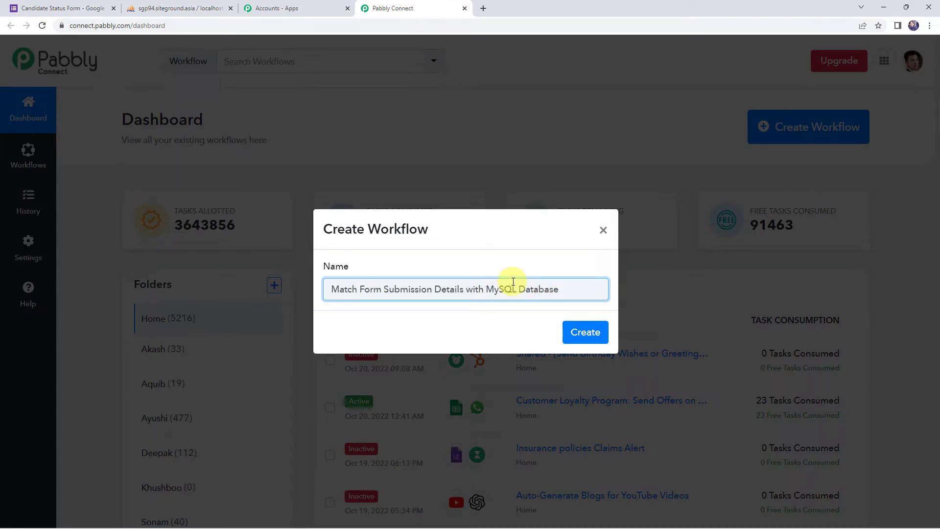
pyautogui.click(585, 331)
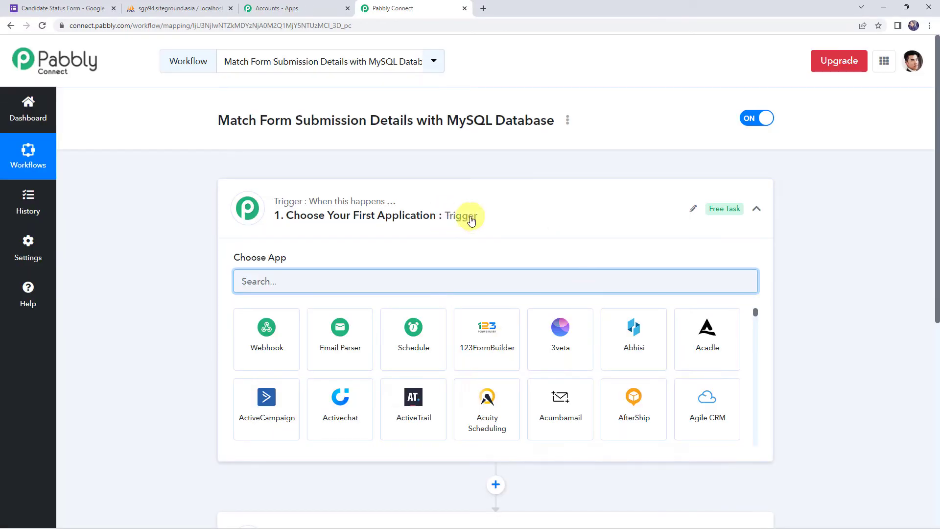
# Collapse and re-expand the Trigger card in the new workflow editor.
pyautogui.click(471, 218)
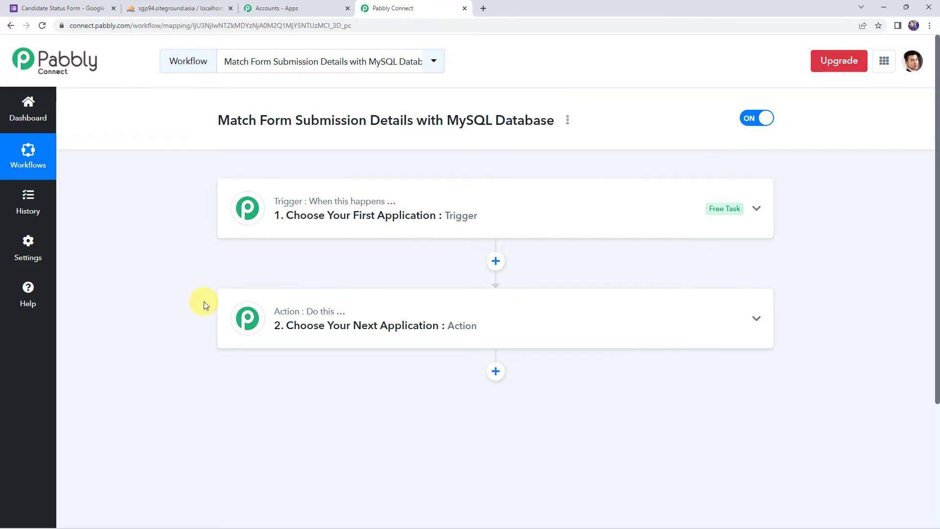
pyautogui.click(461, 214)
# Set the trigger app to Google Forms with the New Response Received event and review the webhook instructions.
pyautogui.click(368, 283)
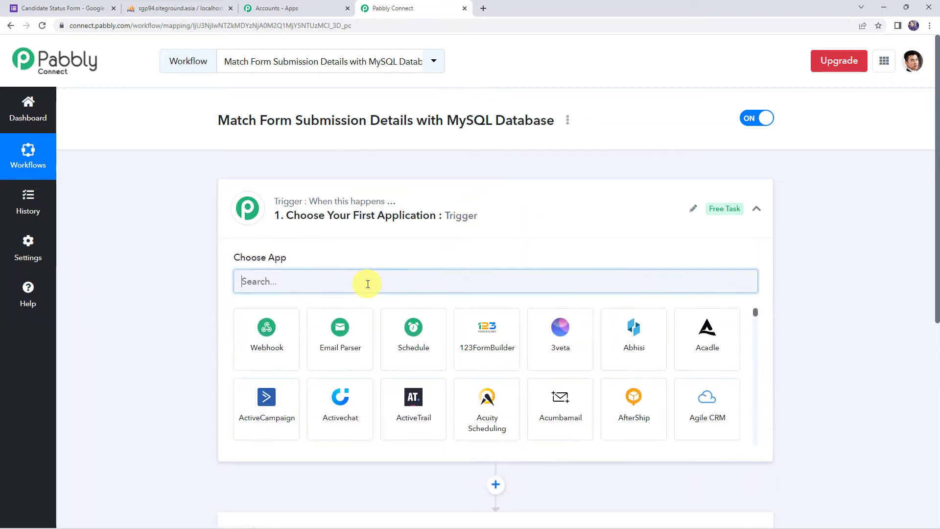
pyautogui.write('Goo')
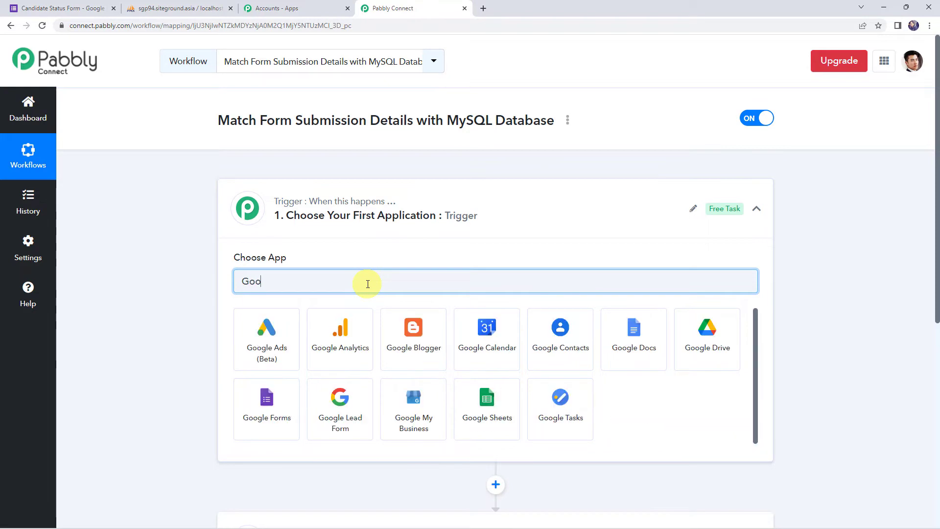
pyautogui.write('gle F')
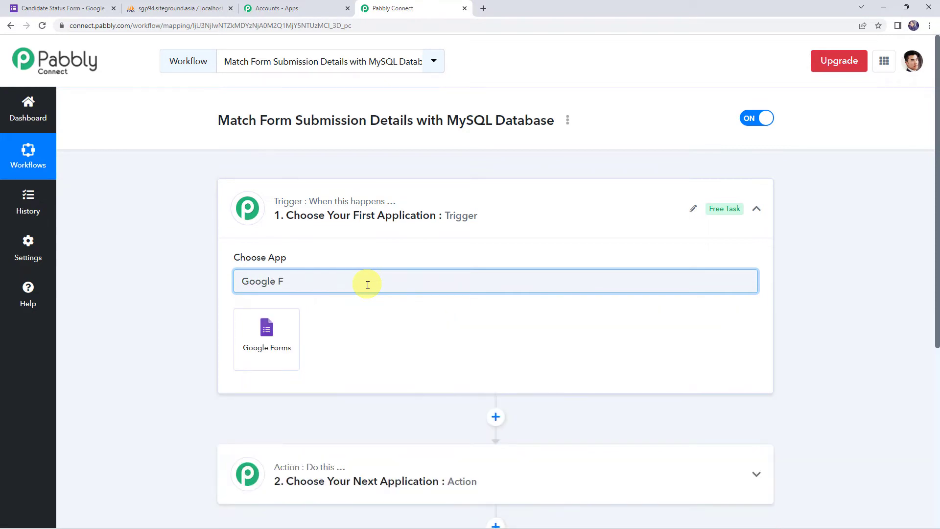
pyautogui.click(267, 338)
pyautogui.click(265, 338)
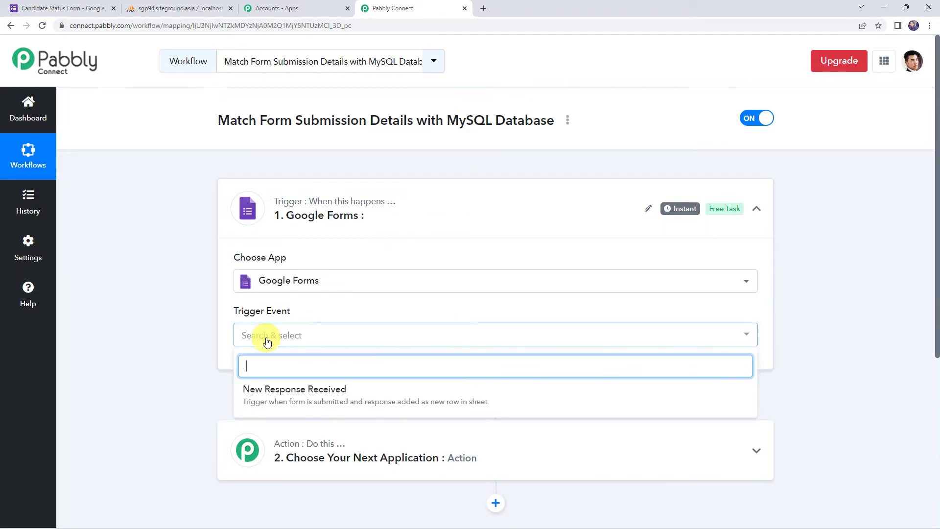
pyautogui.click(296, 397)
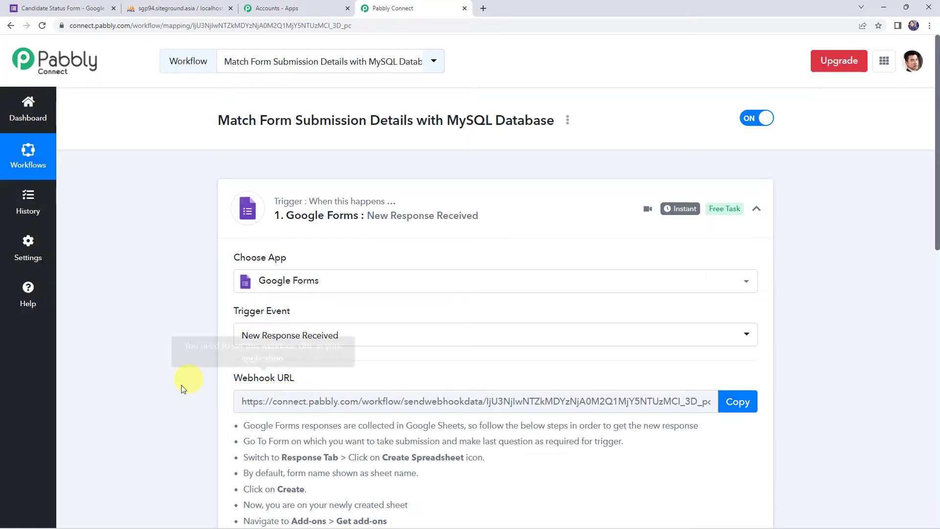
pyautogui.scroll(-3, 276, 395)
pyautogui.scroll(-3, 307, 252)
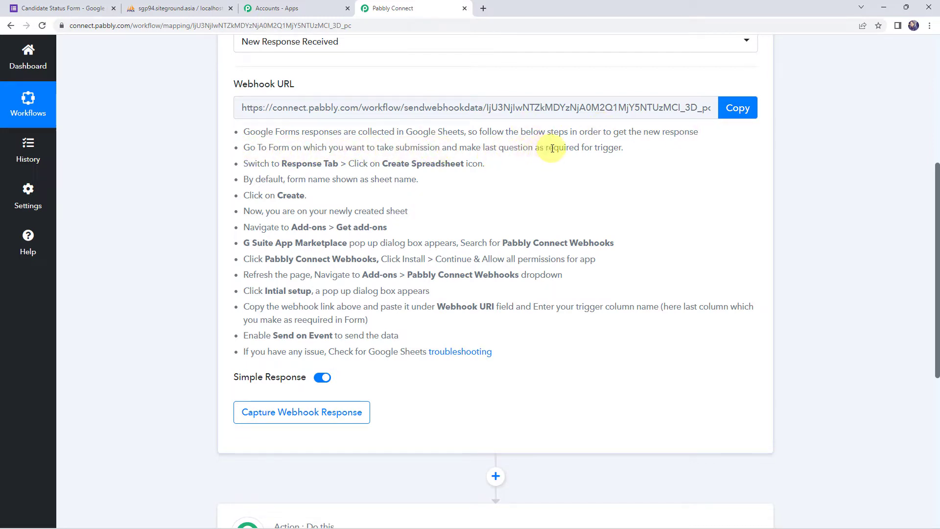
pyautogui.moveTo(535, 147); pyautogui.dragTo(631, 149)
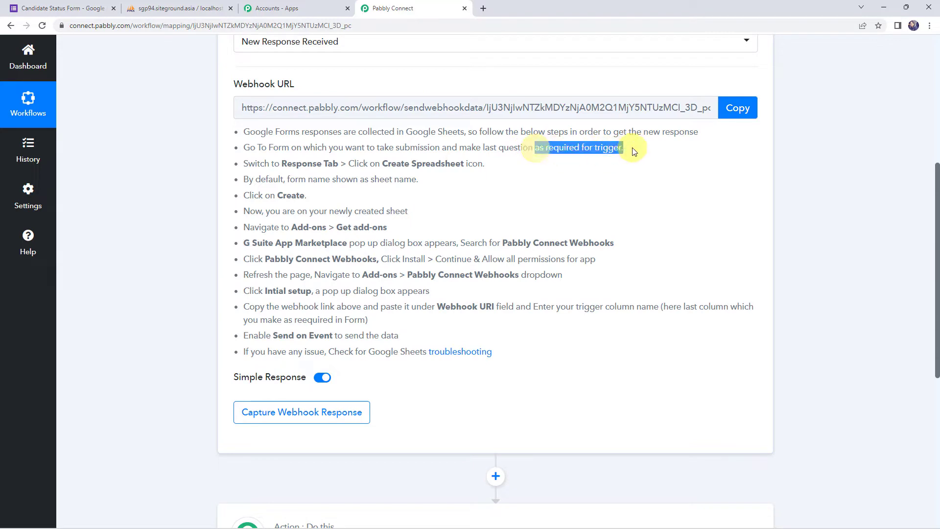
# In the Candidate Status Form, view the Phone No. question, then open Responses showing 0 responses.
pyautogui.click(71, 9)
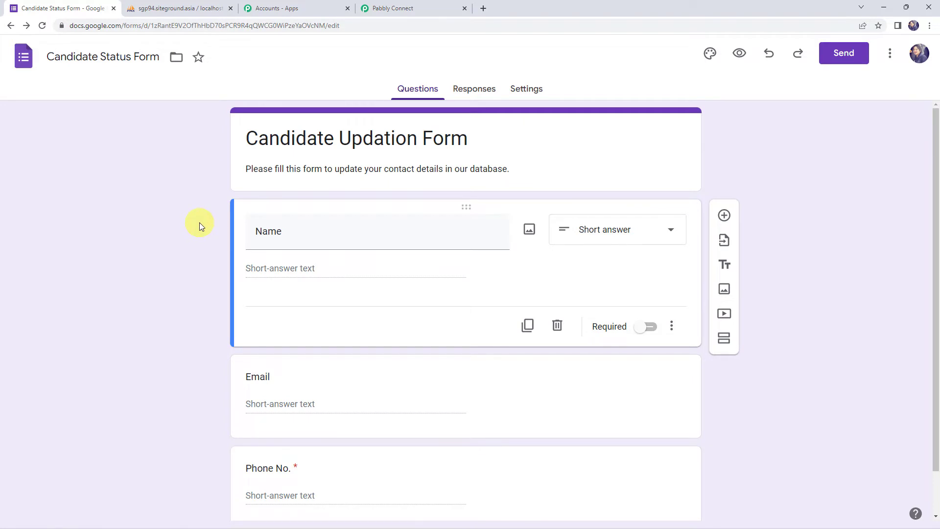
pyautogui.scroll(-1, 198, 224)
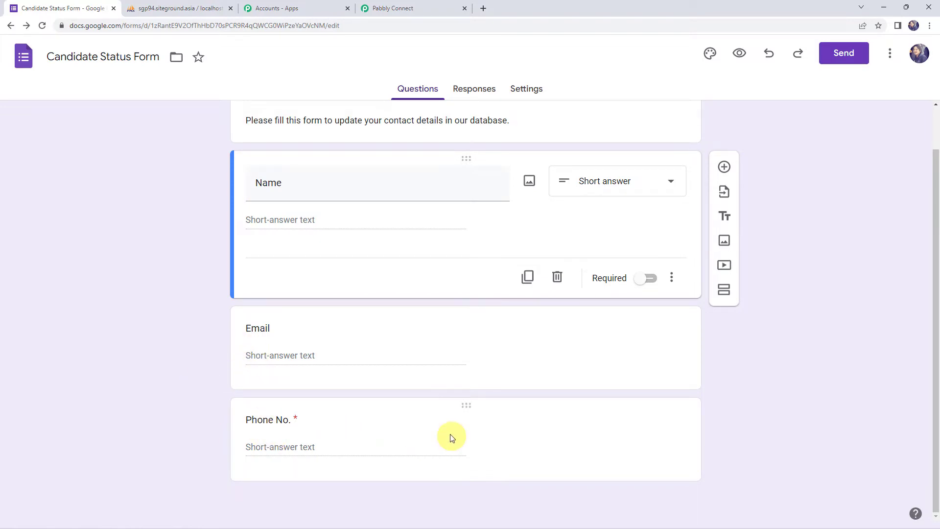
pyautogui.click(466, 428)
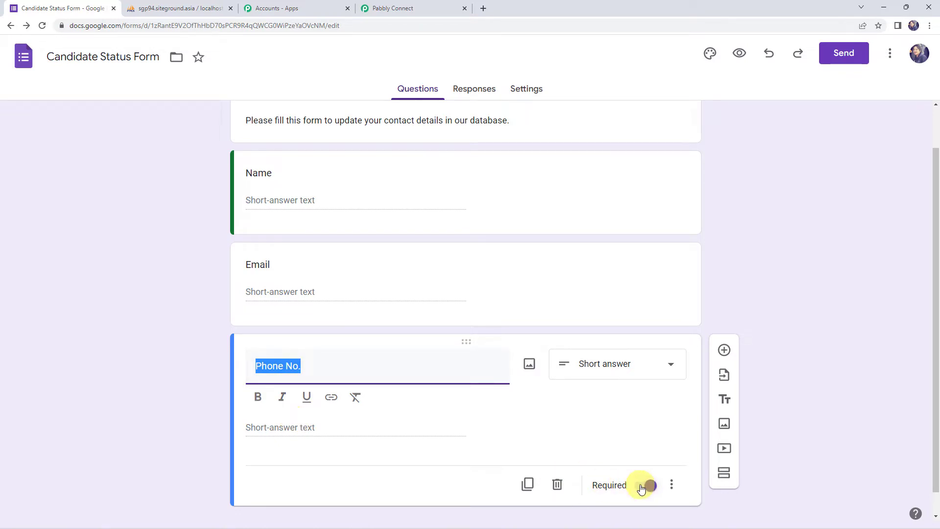
pyautogui.click(466, 90)
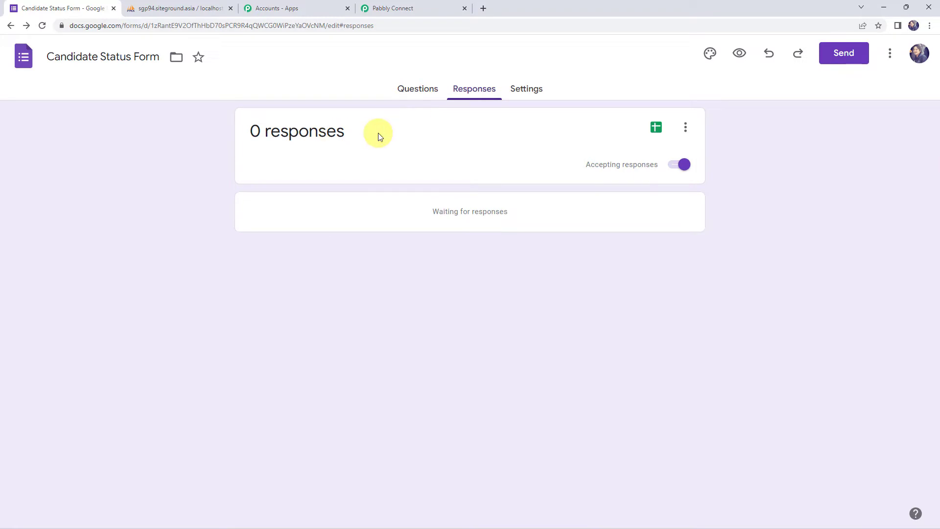
# Preview the form and submit a test response with a demo name, e-mail and phone number.
pyautogui.moveTo(378, 133); pyautogui.dragTo(218, 129)
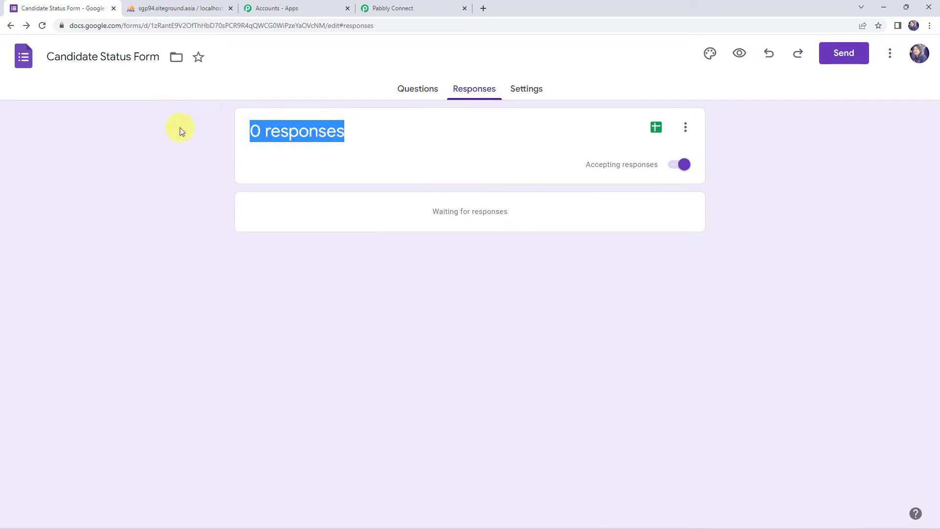
pyautogui.click(740, 55)
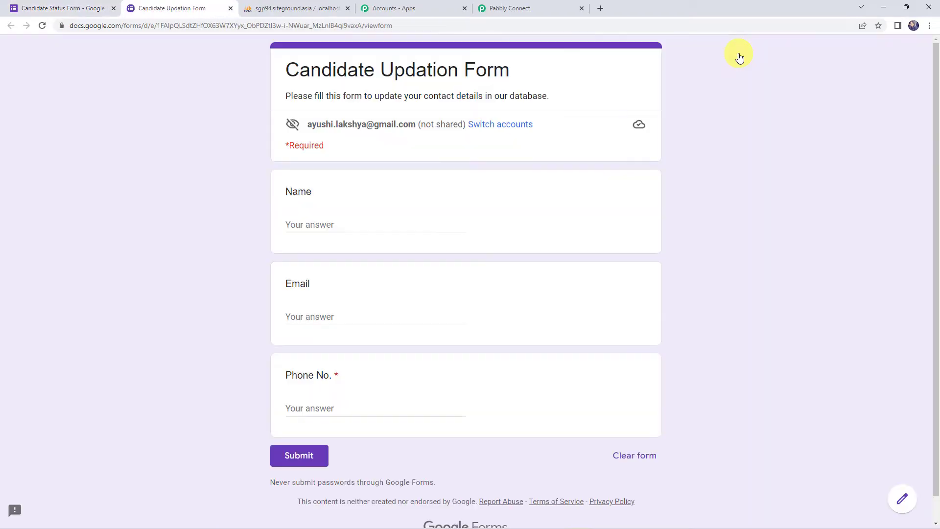
pyautogui.click(316, 226)
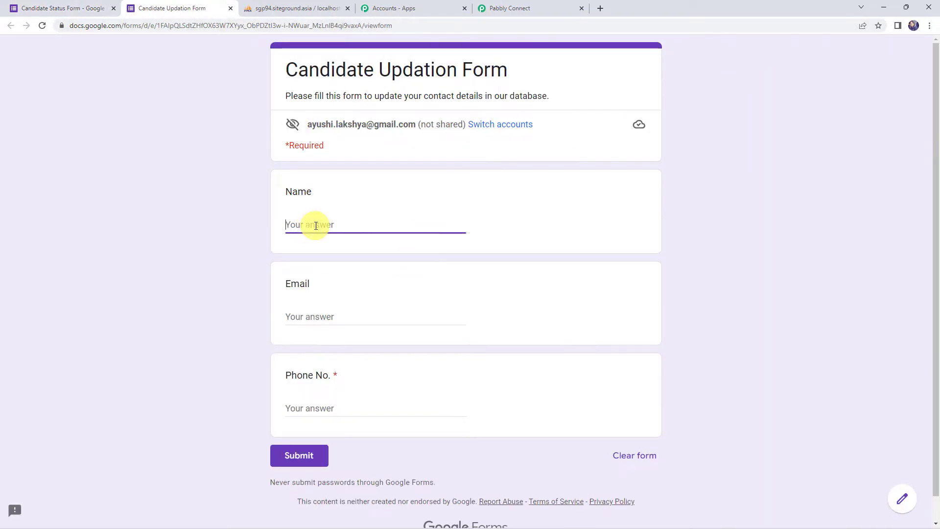
pyautogui.write('Demo')
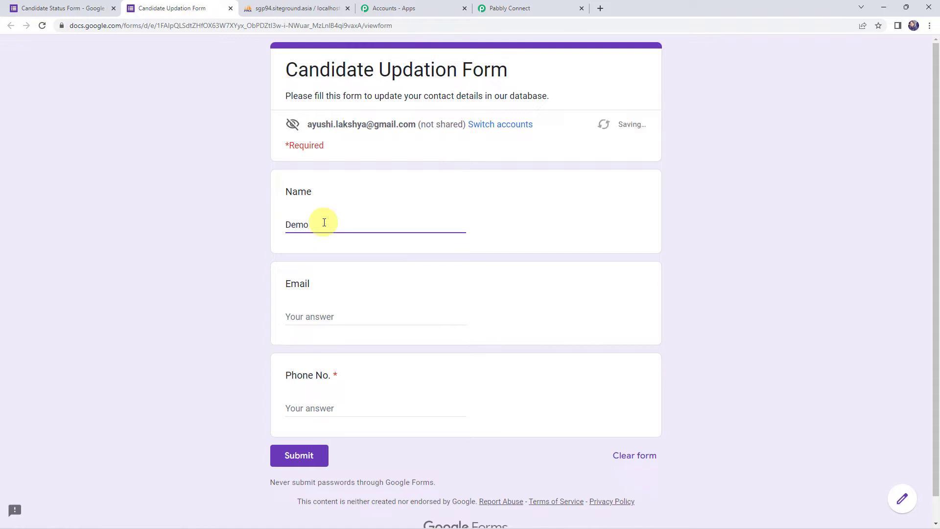
pyautogui.write('Demo ')
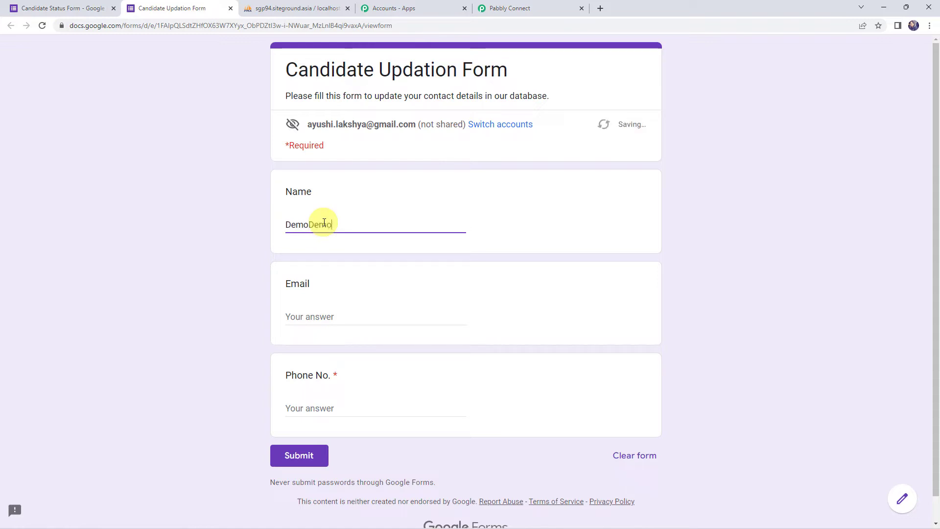
pyautogui.write('Candidate')
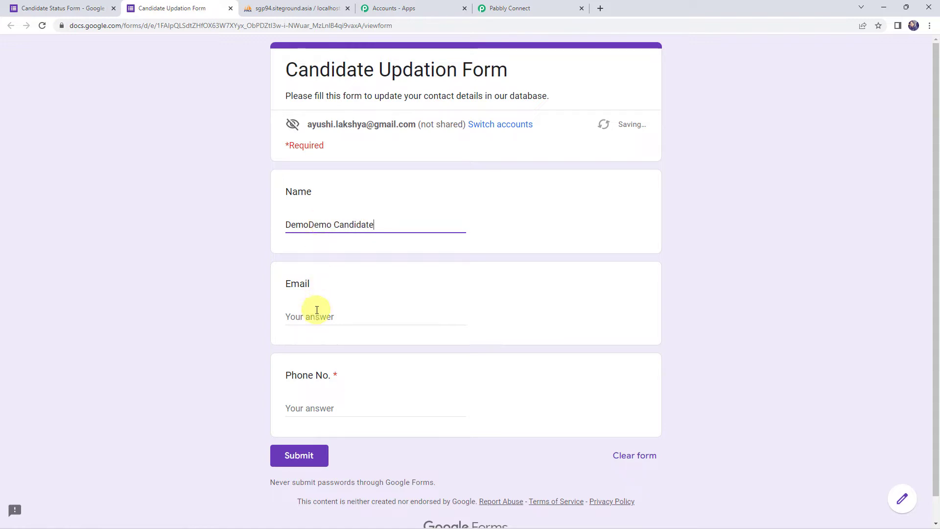
pyautogui.click(316, 310)
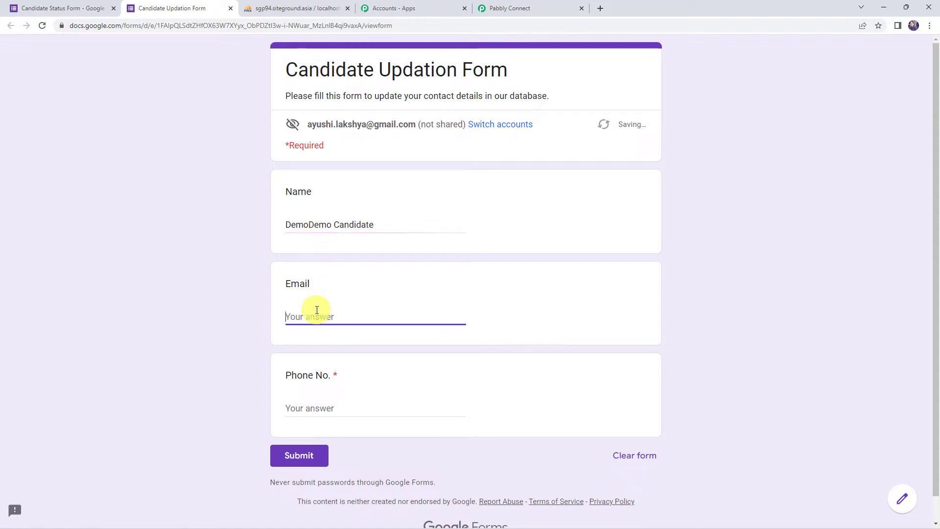
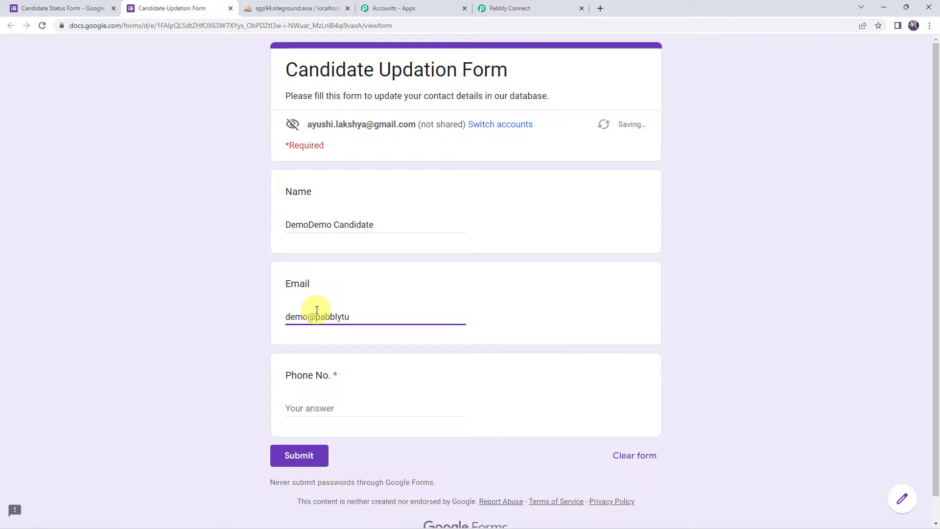
pyautogui.press('Tab')
pyautogui.write('9')
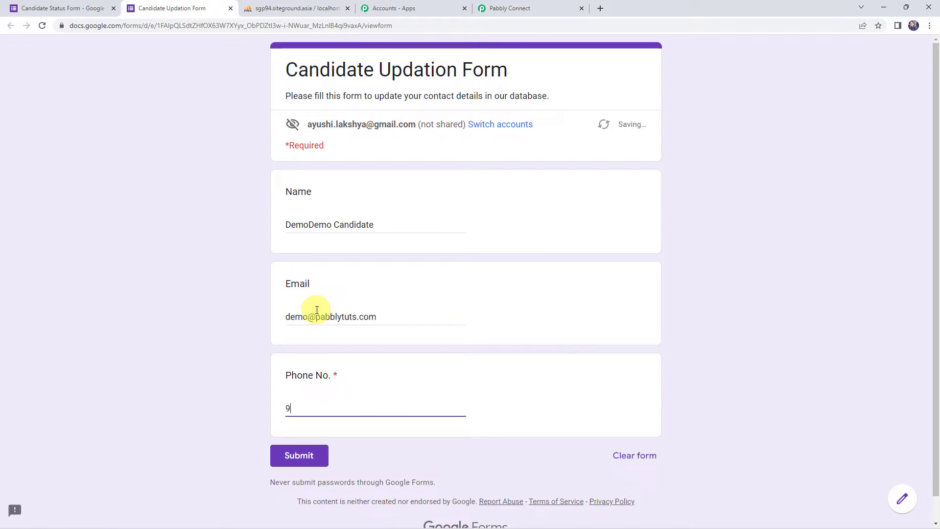
pyautogui.write('xxxxxxxx0')
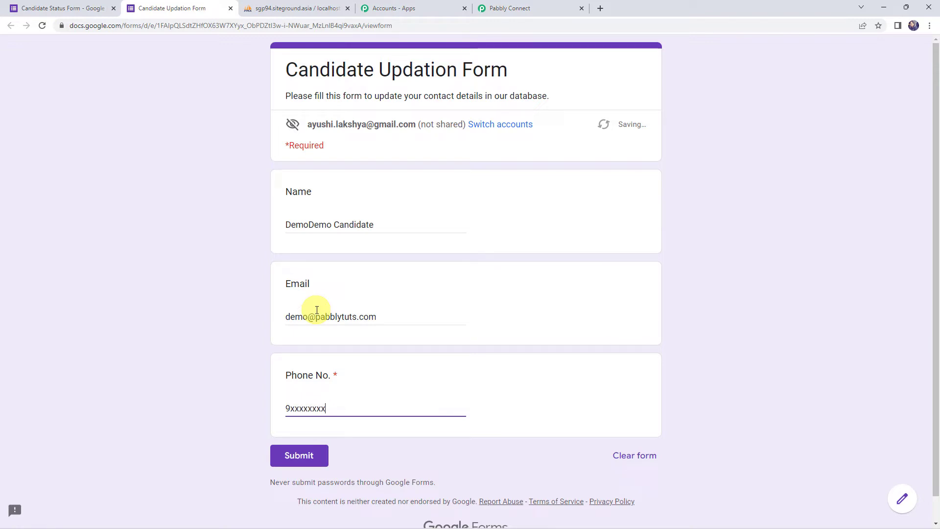
pyautogui.click(301, 456)
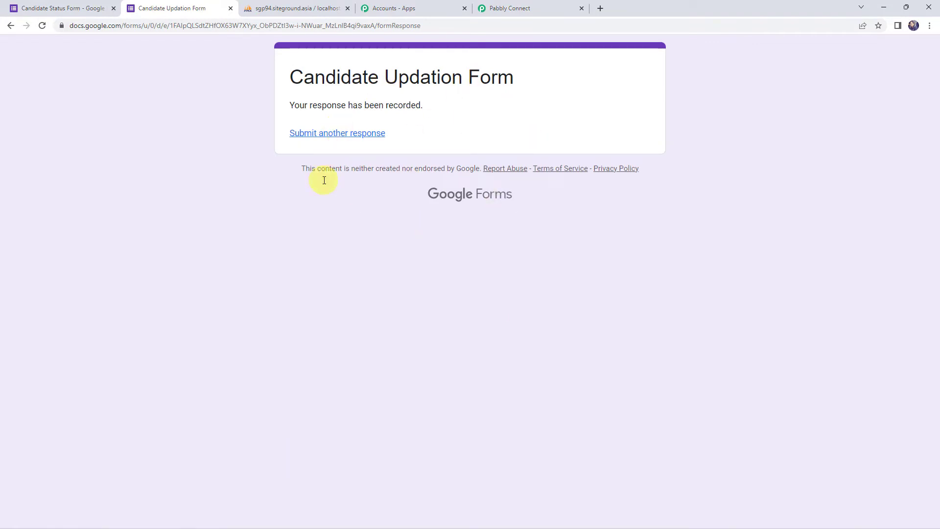
# Set the response destination to a new spreadsheet named 'Candidate Status Form (Responses)'.
pyautogui.click(76, 8)
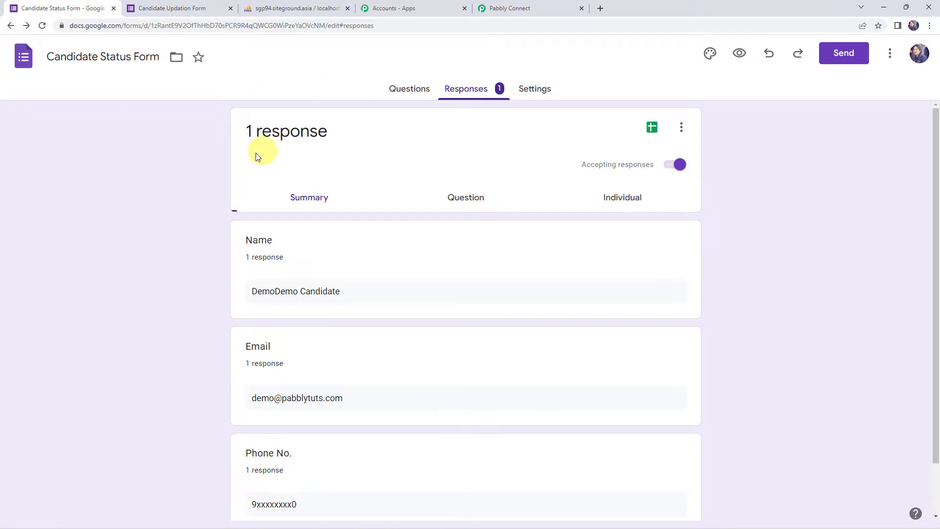
pyautogui.tripleClick(357, 296)
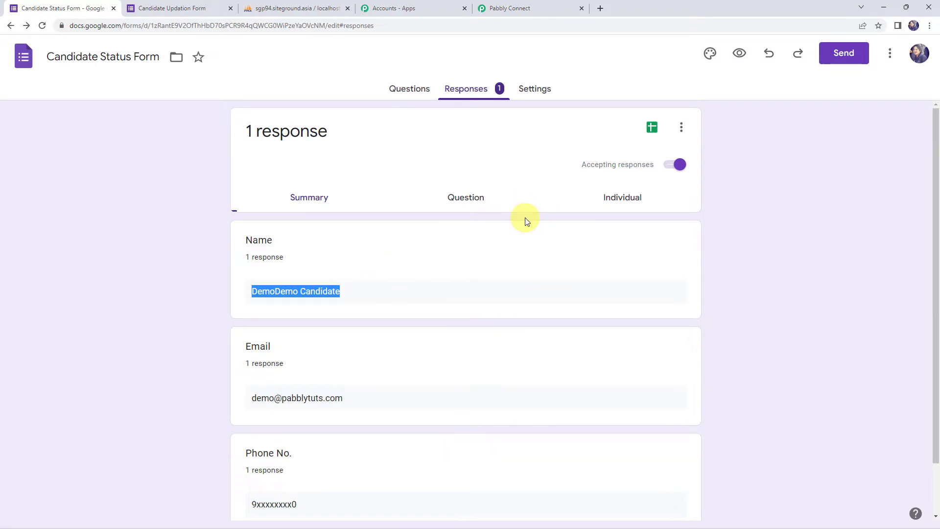
pyautogui.click(681, 127)
pyautogui.click(588, 162)
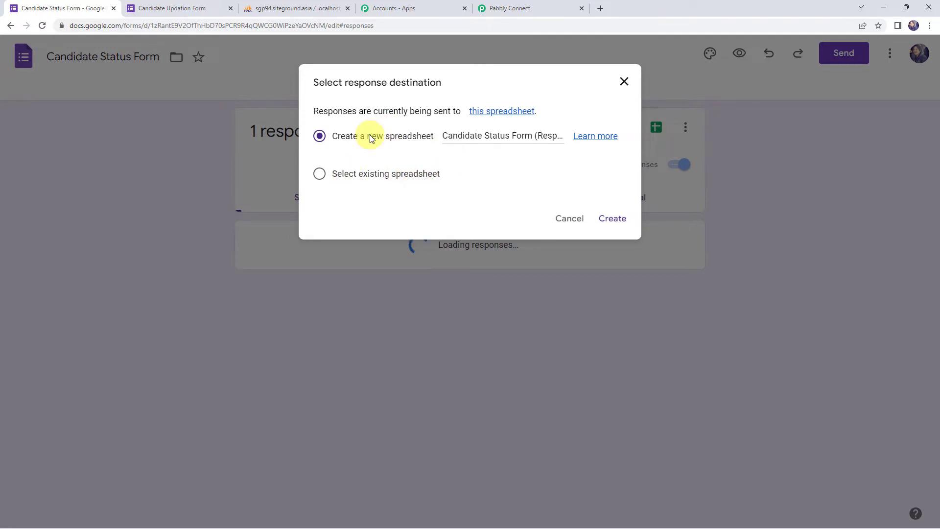
pyautogui.click(443, 137)
pyautogui.click(489, 136)
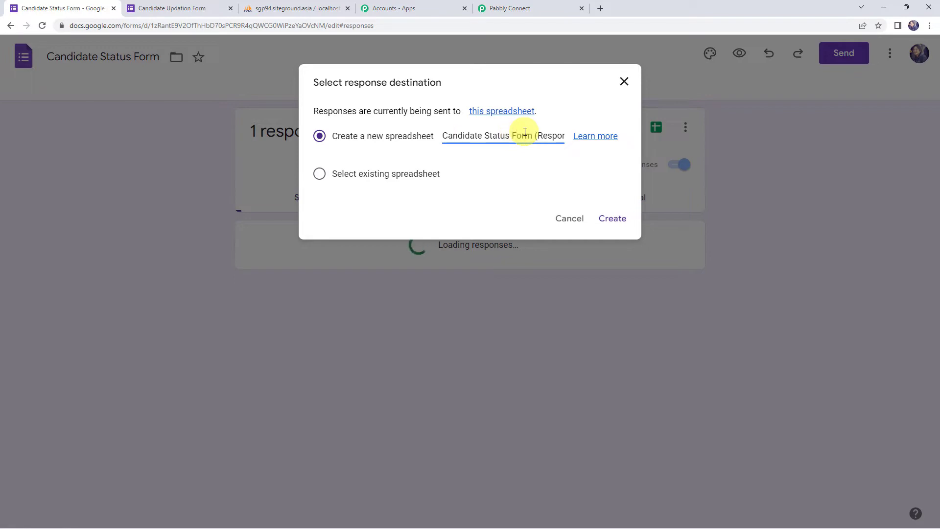
pyautogui.press('End')
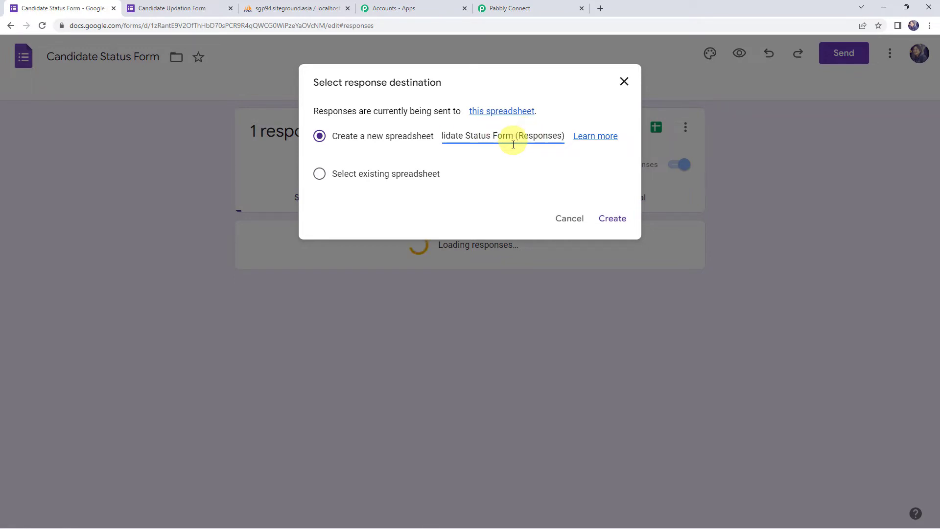
pyautogui.click(613, 223)
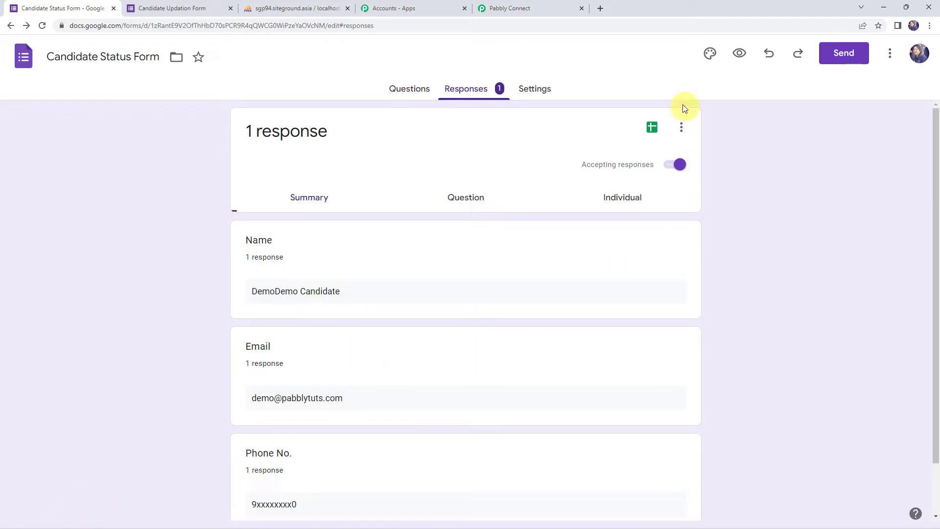
# View the responses in Sheets, check Pabbly Connect's instructions, and return to the spreadsheet.
pyautogui.click(654, 128)
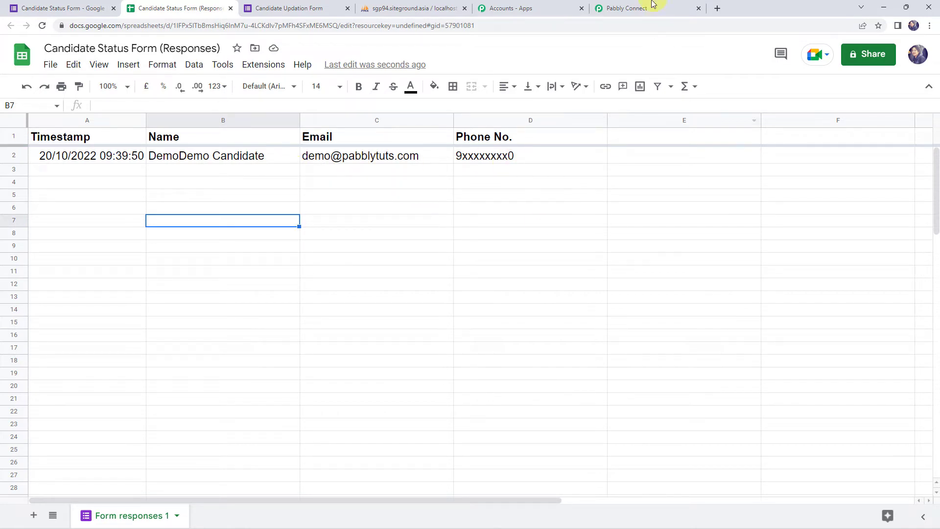
pyautogui.click(627, 8)
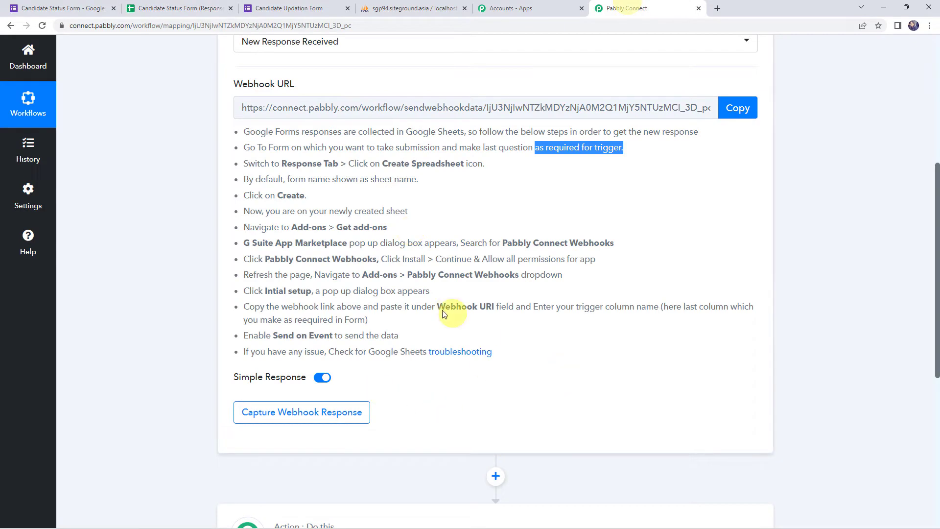
pyautogui.click(182, 8)
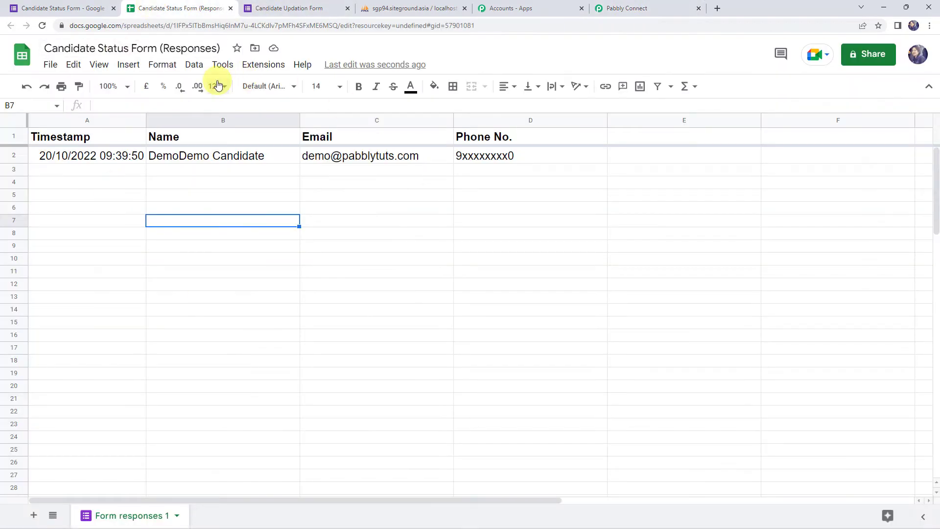
# Confirm the Pabbly Connect Webhooks add-on shows Installed in Get add-ons, then reload the spreadsheet.
pyautogui.click(258, 65)
pyautogui.moveTo(295, 92)
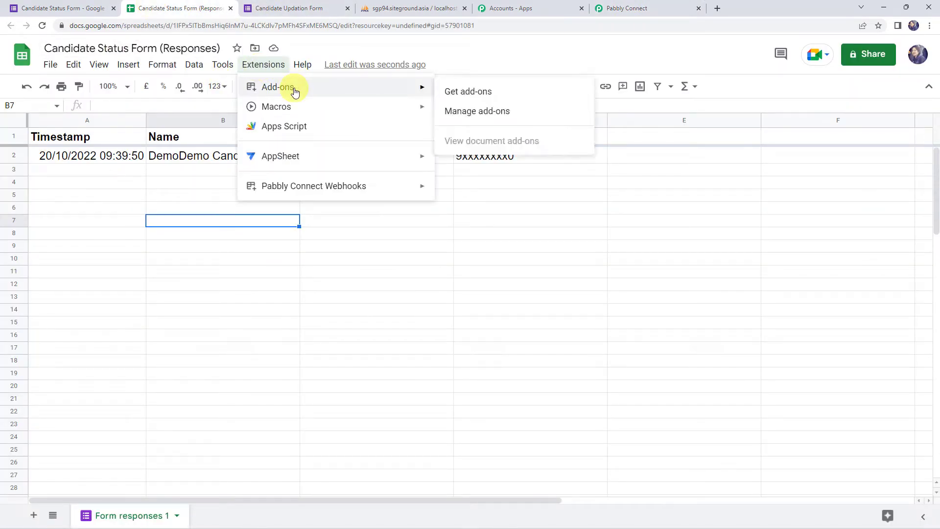
pyautogui.click(462, 97)
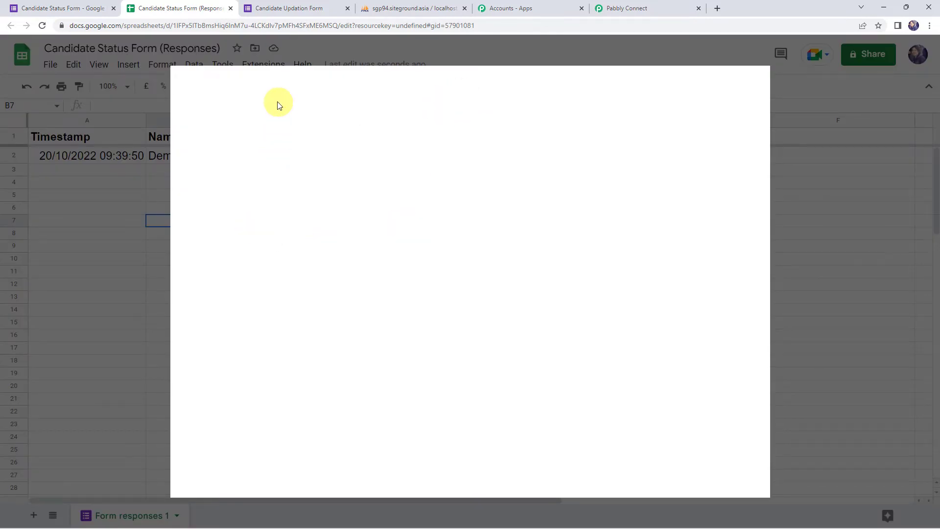
pyautogui.click(451, 83)
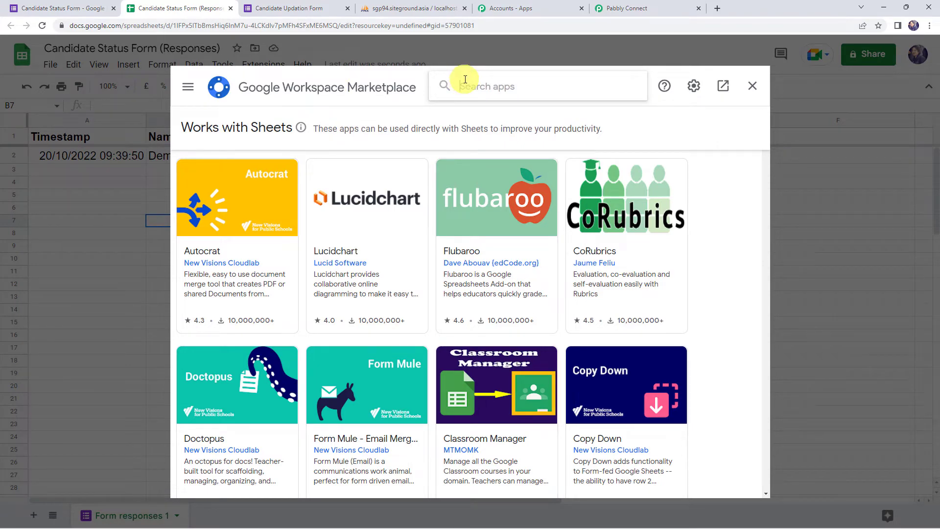
pyautogui.write('pabbly')
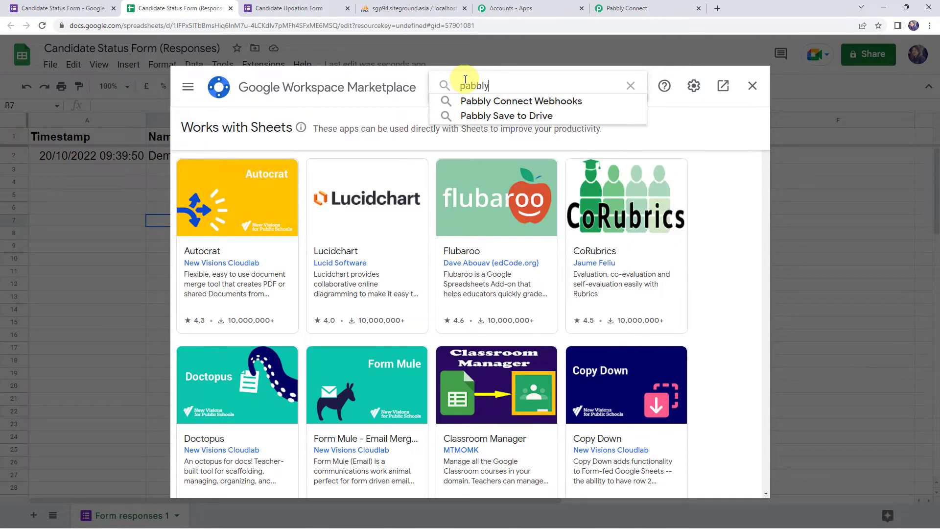
pyautogui.click(489, 102)
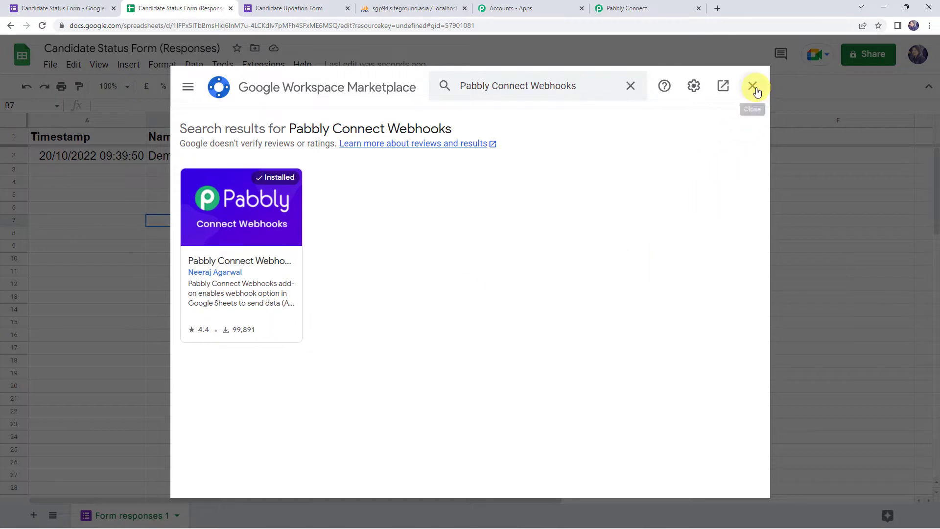
pyautogui.click(753, 87)
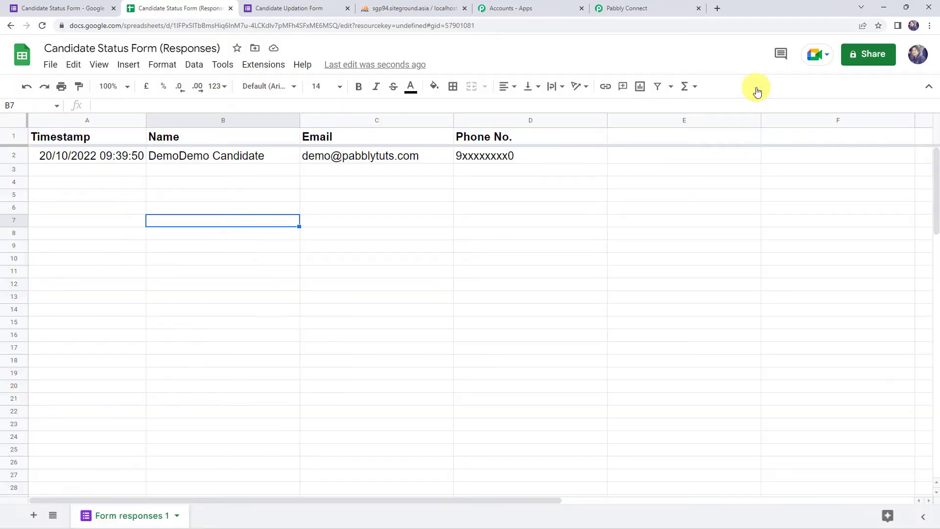
pyautogui.click(43, 23)
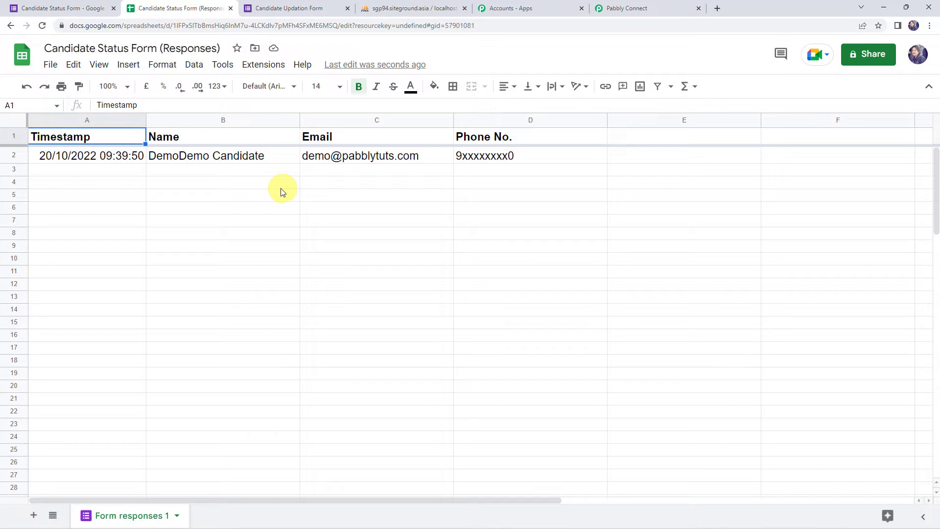
# Open Pabbly Connect Webhooks Initial Setup and paste the workflow's webhook URL from Pabbly Connect.
pyautogui.click(262, 68)
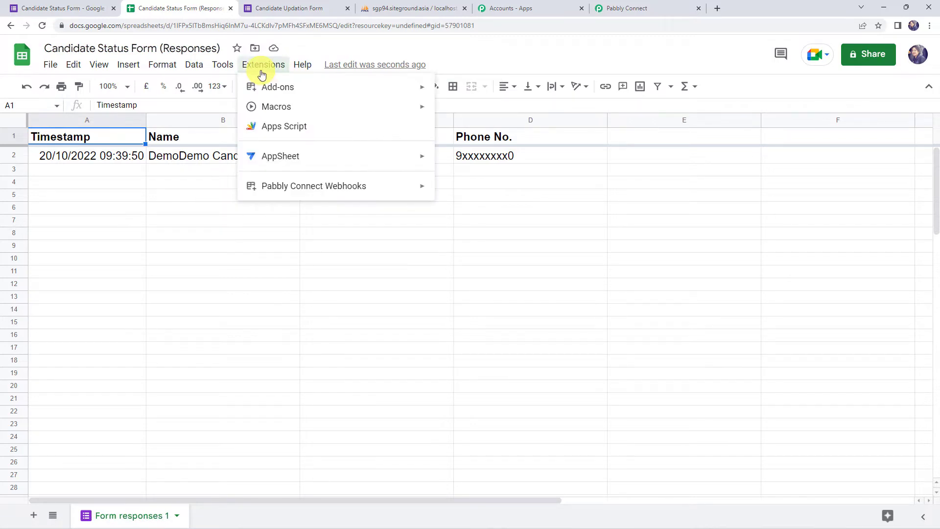
pyautogui.moveTo(323, 194)
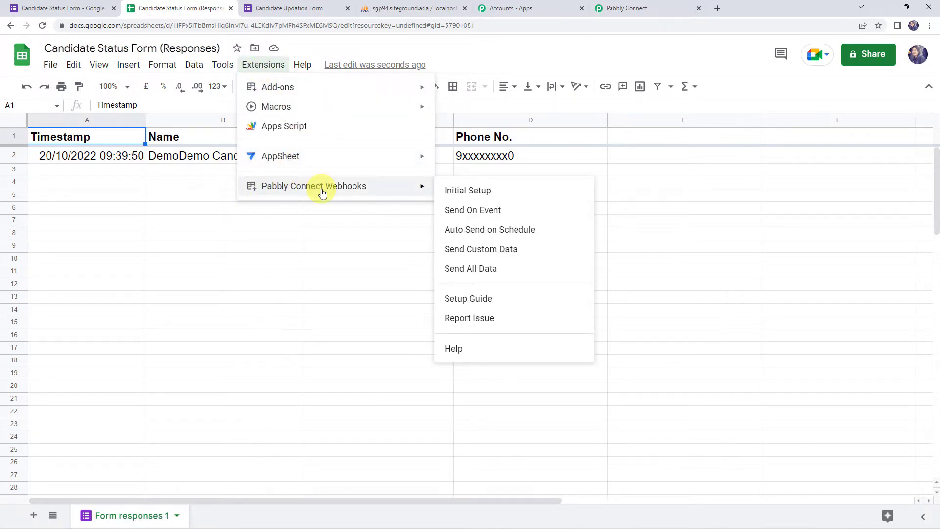
pyautogui.click(478, 201)
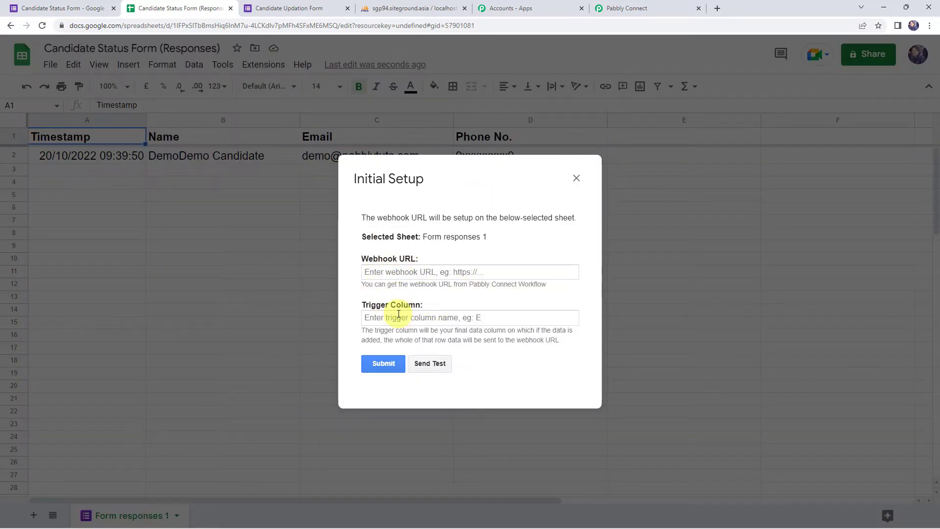
pyautogui.click(390, 274)
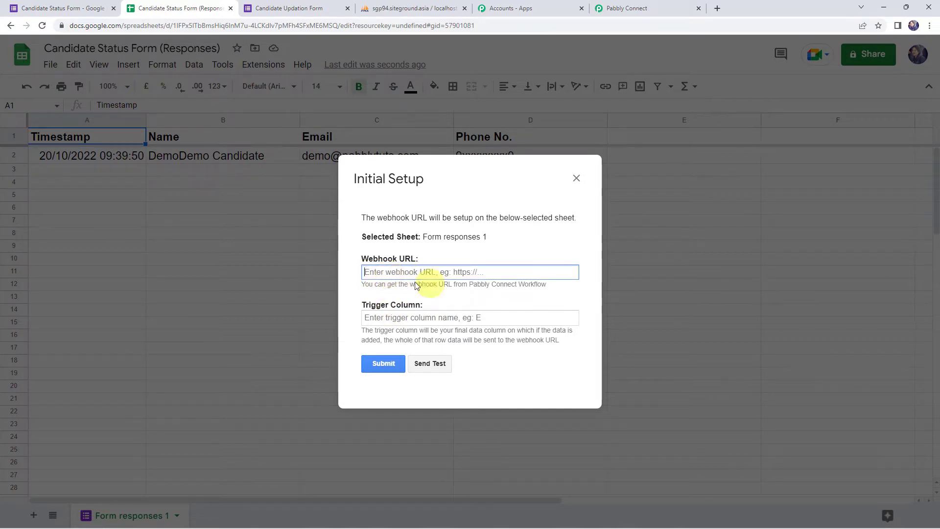
pyautogui.click(654, 5)
pyautogui.scroll(3, 388, 73)
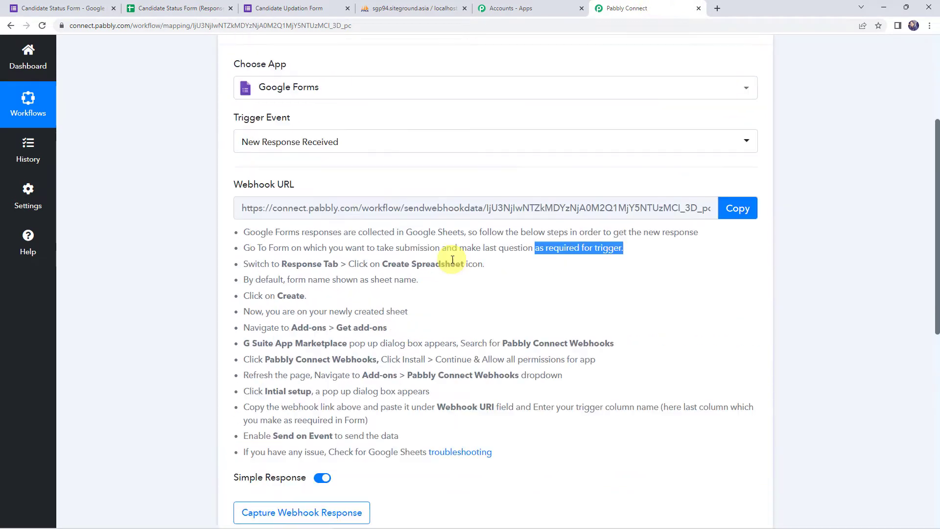
pyautogui.click(737, 258)
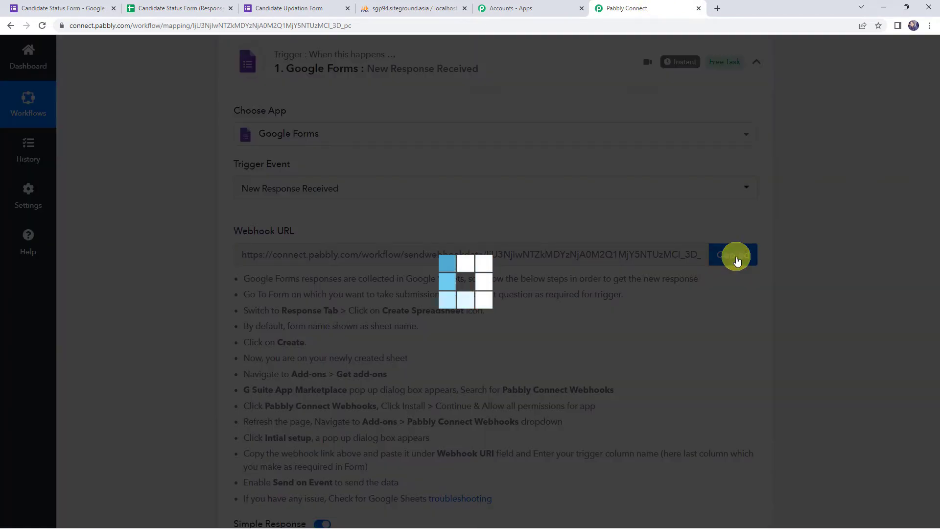
pyautogui.click(152, 7)
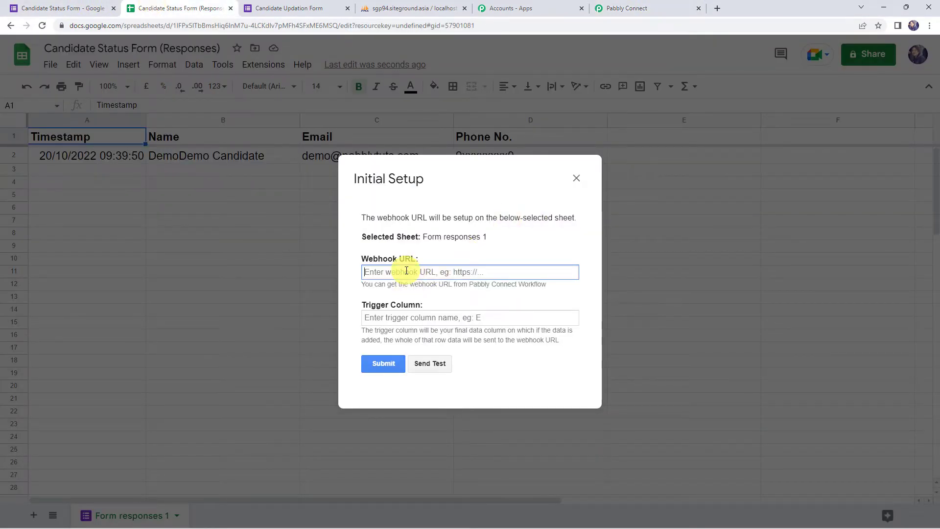
pyautogui.rightClick(411, 272)
pyautogui.click(429, 349)
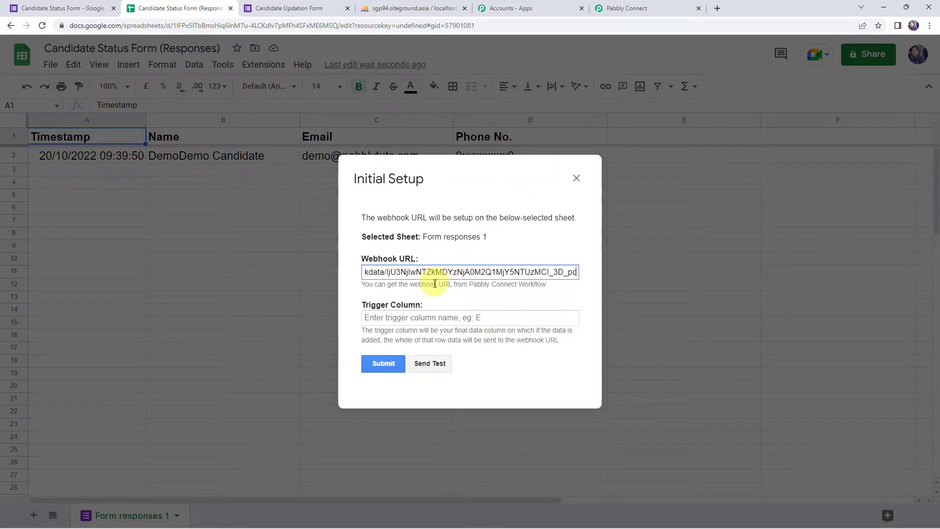
# Enter trigger column D, send test data, submit the setup and close the dialog.
pyautogui.click(413, 318)
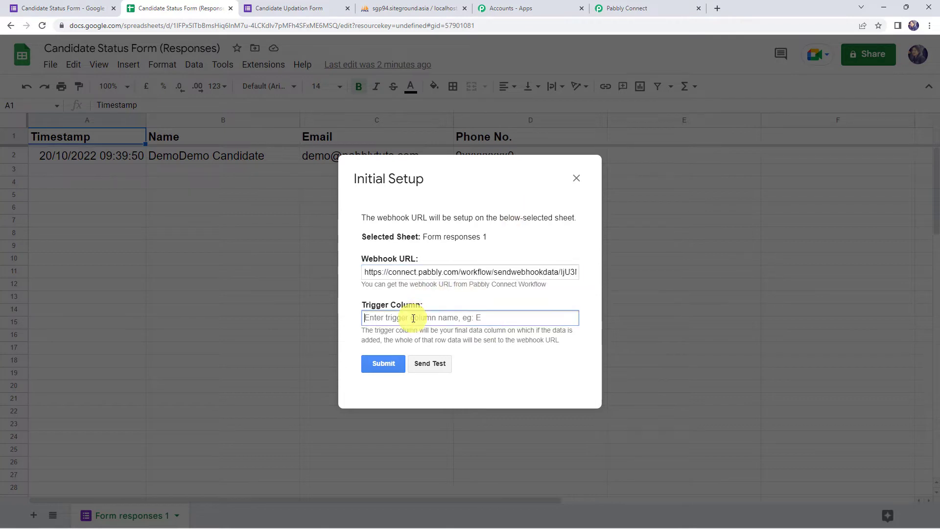
pyautogui.write('D')
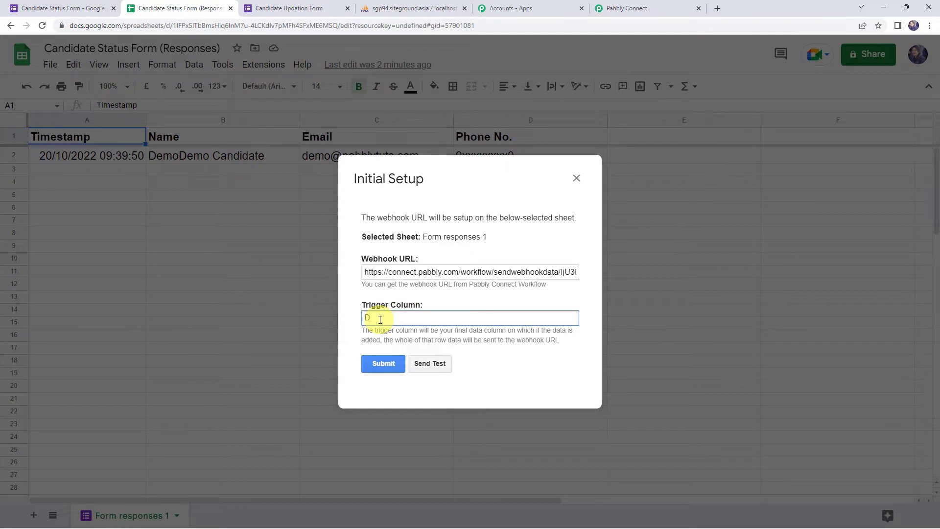
pyautogui.click(438, 366)
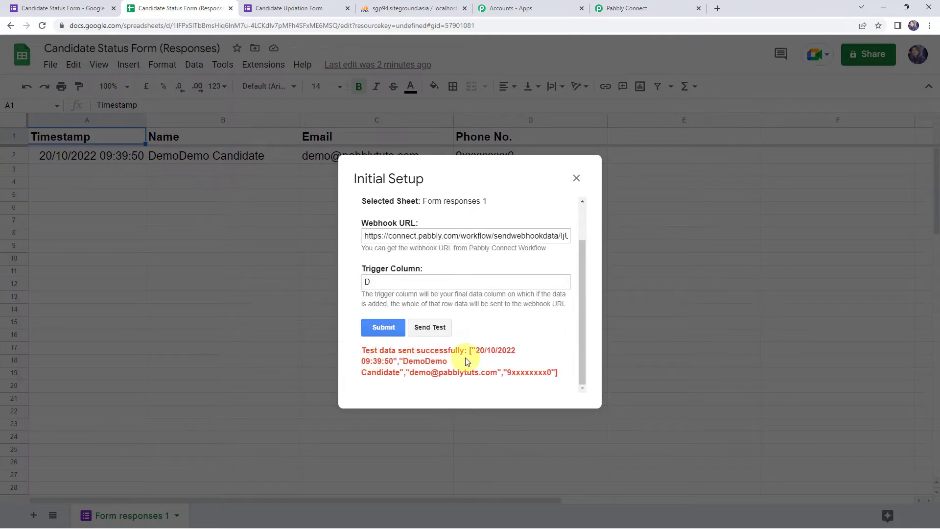
pyautogui.click(398, 333)
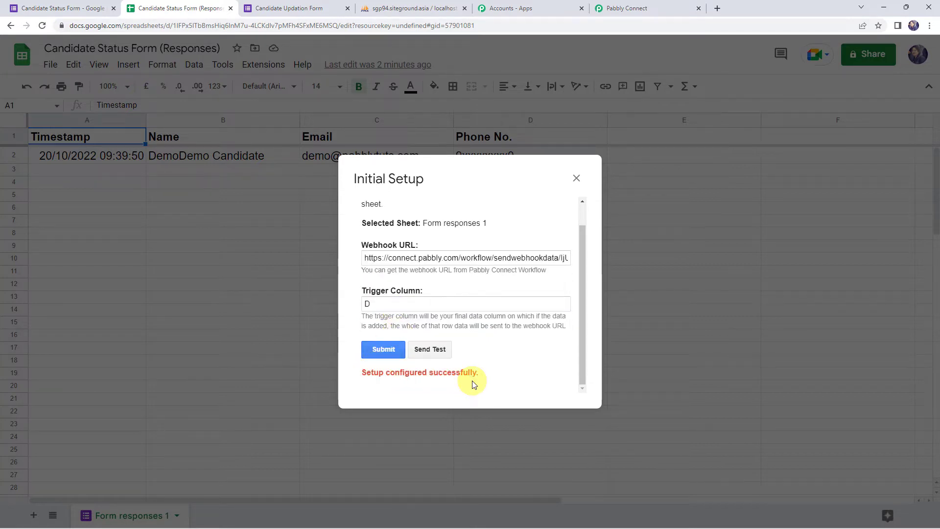
pyautogui.click(576, 178)
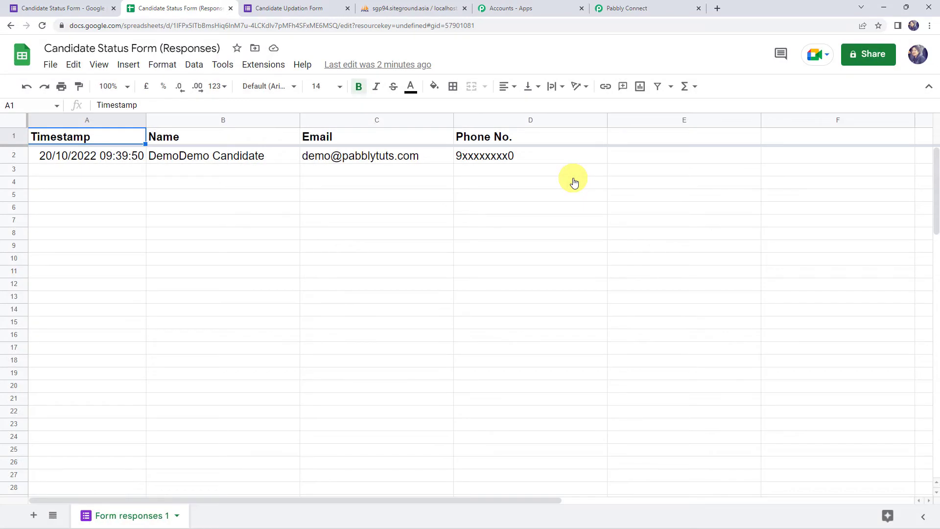
# Tick Send On Event in the Pabbly Connect Webhooks menu and confirm it stays enabled.
pyautogui.click(264, 65)
pyautogui.moveTo(290, 192)
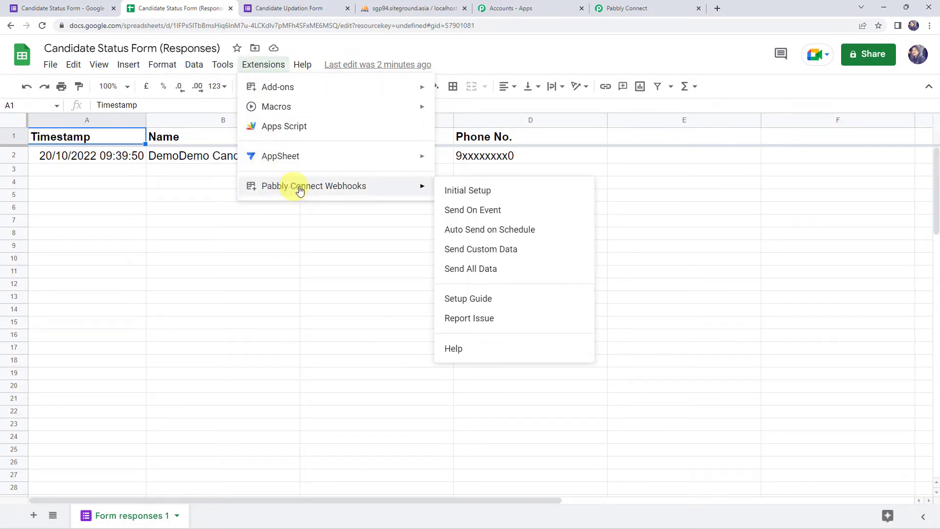
pyautogui.click(494, 210)
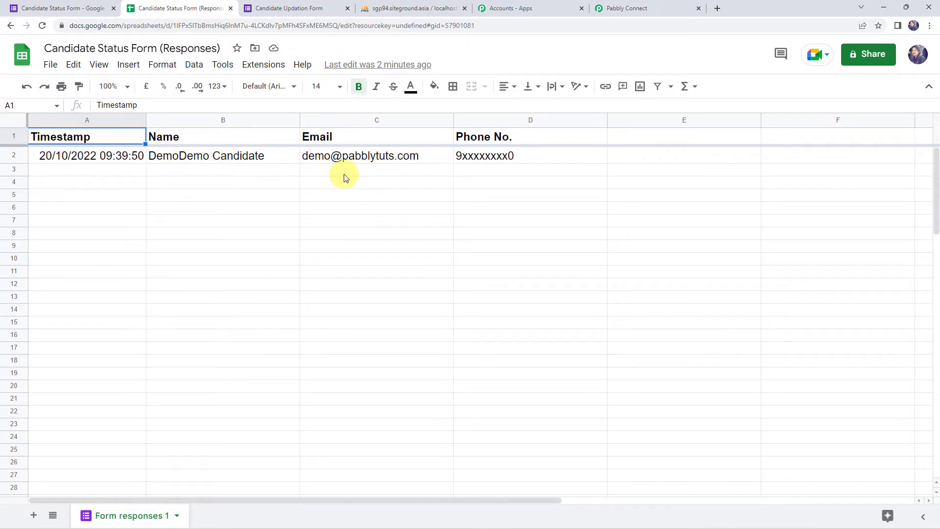
pyautogui.click(260, 64)
pyautogui.moveTo(299, 186)
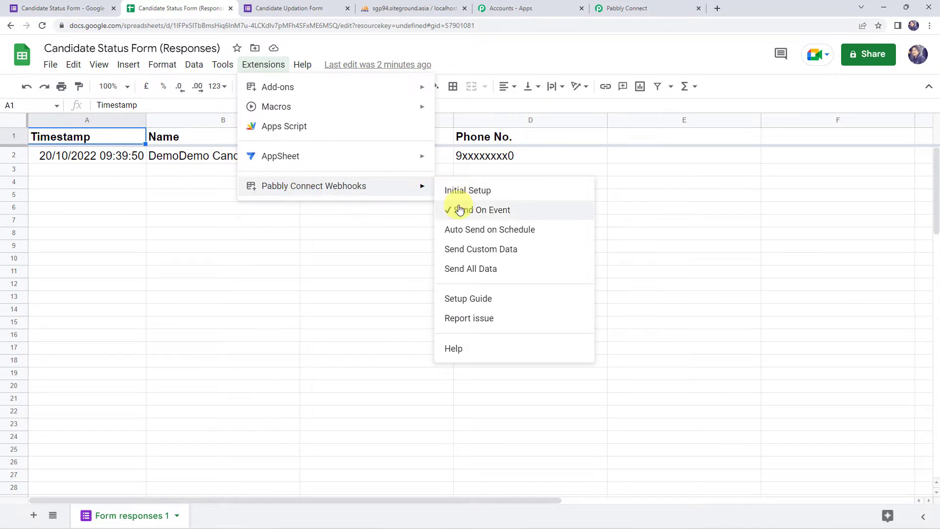
pyautogui.click(341, 234)
# Review the captured trigger metadata: TriggerColumn, Timestamp, spreadsheet and sheet names and IDs.
pyautogui.click(636, 9)
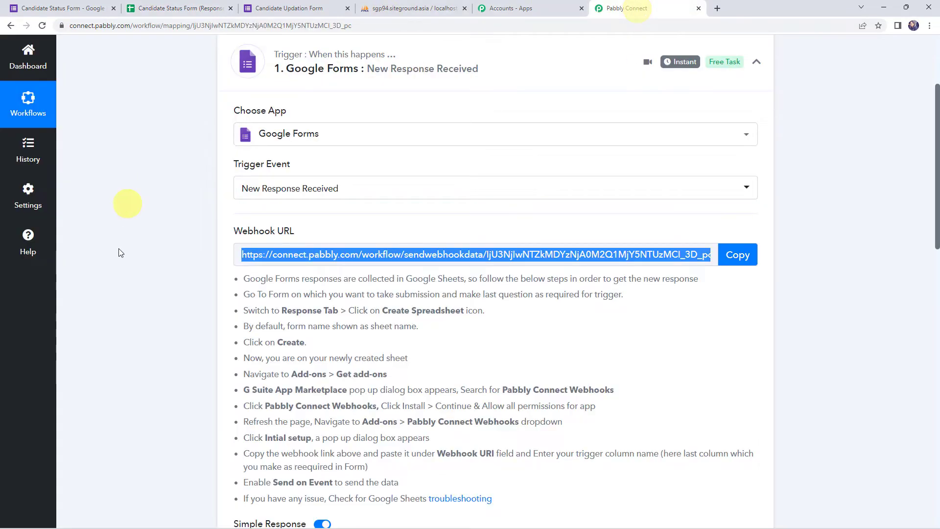
pyautogui.scroll(-10, 139, 252)
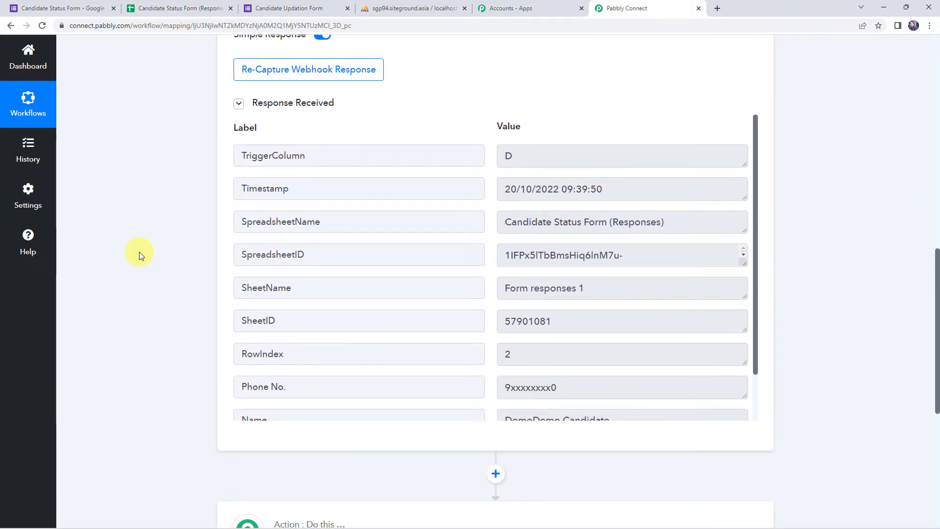
pyautogui.click(557, 155)
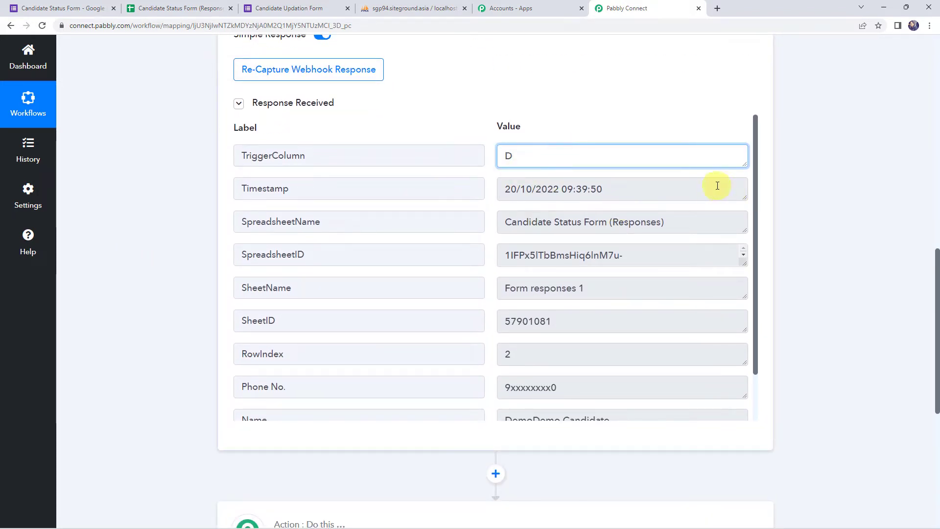
pyautogui.click(699, 187)
pyautogui.click(689, 228)
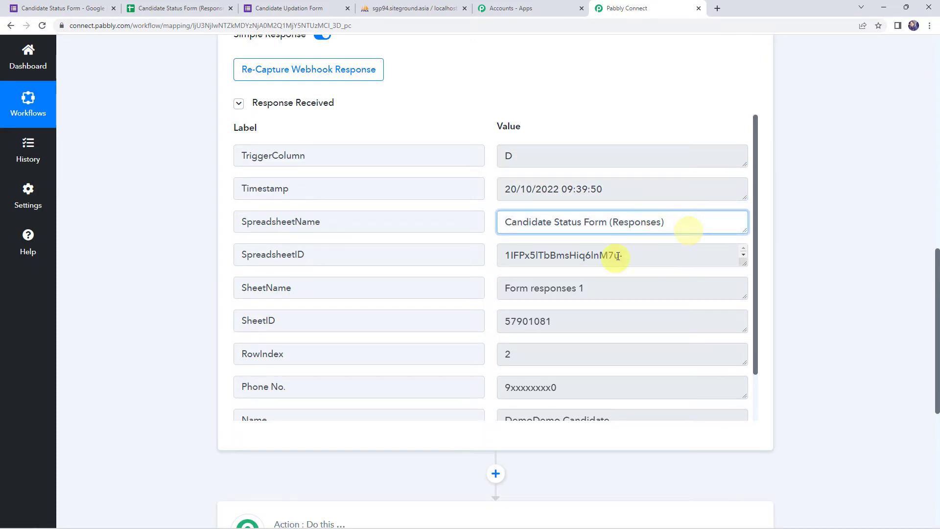
pyautogui.click(651, 258)
pyautogui.click(623, 291)
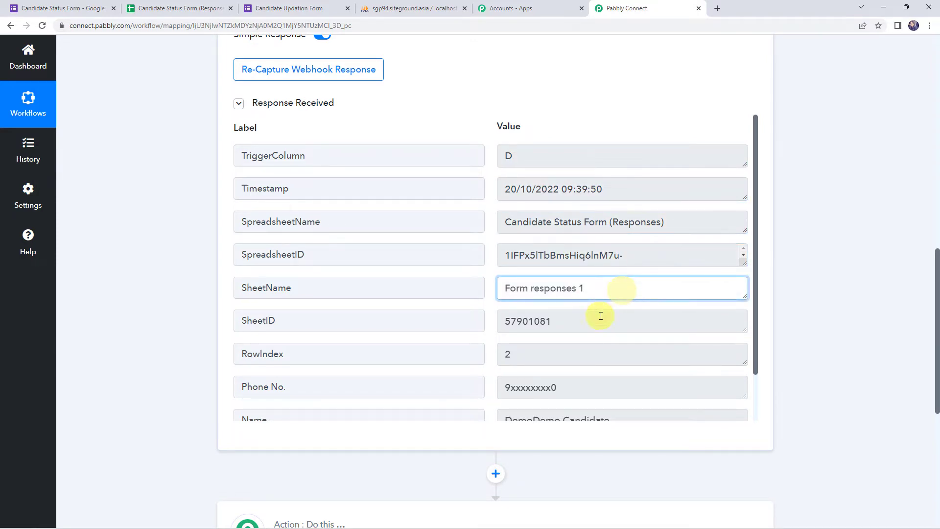
pyautogui.click(600, 321)
# Review the captured RowIndex, Phone No., Name and Email values from the form response.
pyautogui.scroll(-1, 600, 322)
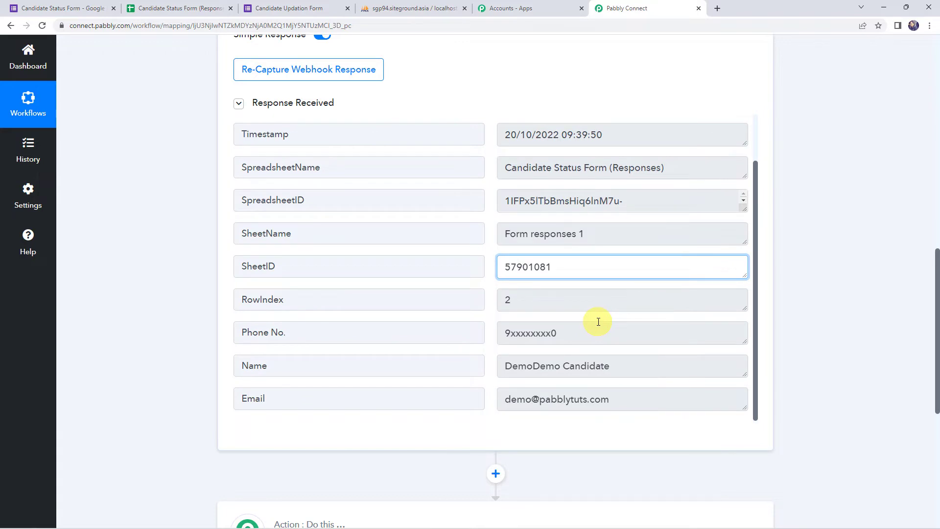
pyautogui.click(567, 309)
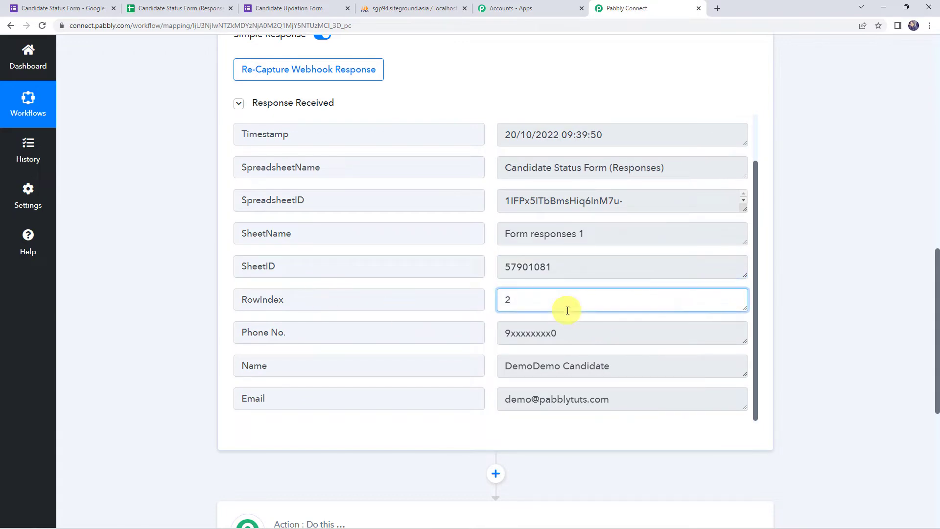
pyautogui.click(583, 336)
pyautogui.click(636, 369)
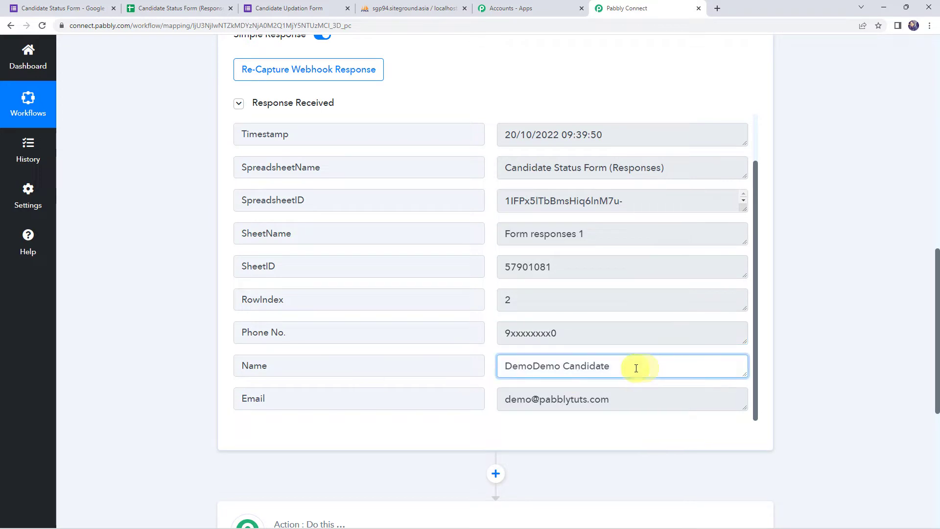
pyautogui.click(647, 401)
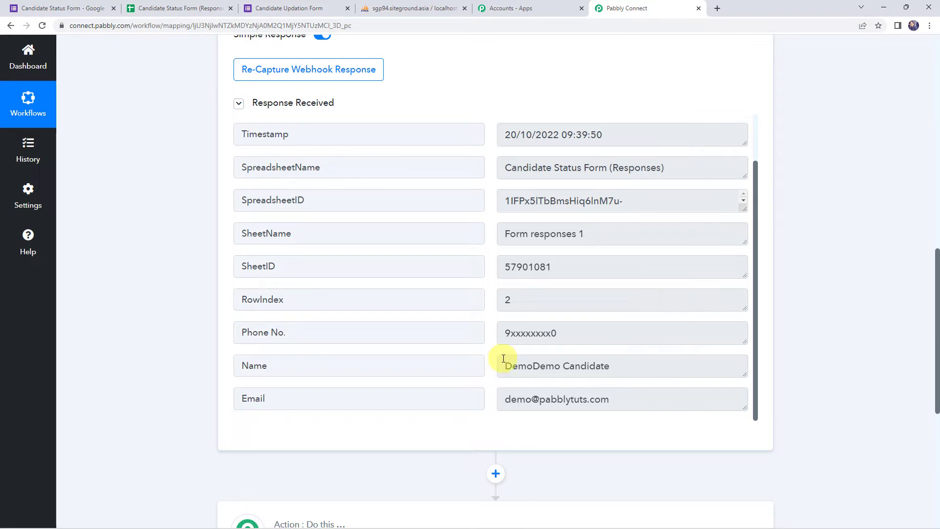
# Compare the captured Phone No. and Name against the CandidateDetails table and the submitted form.
pyautogui.click(396, 6)
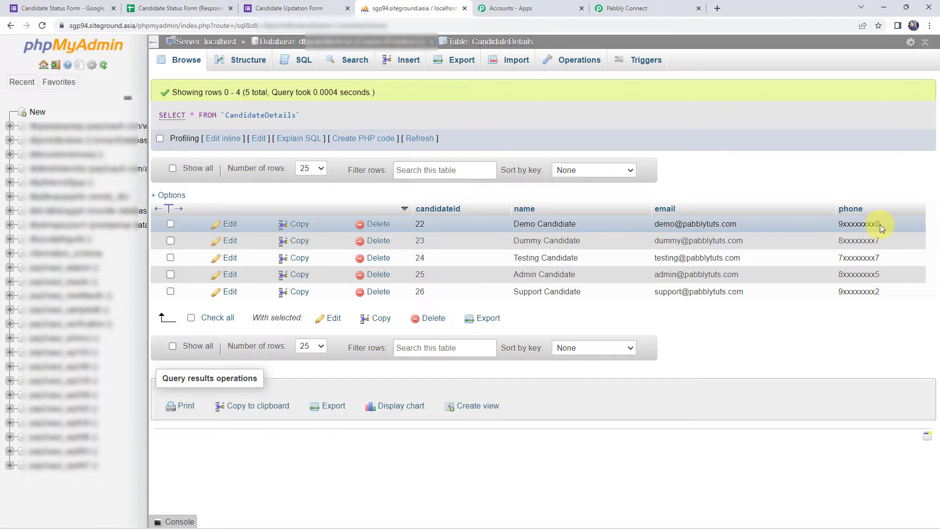
pyautogui.click(289, 8)
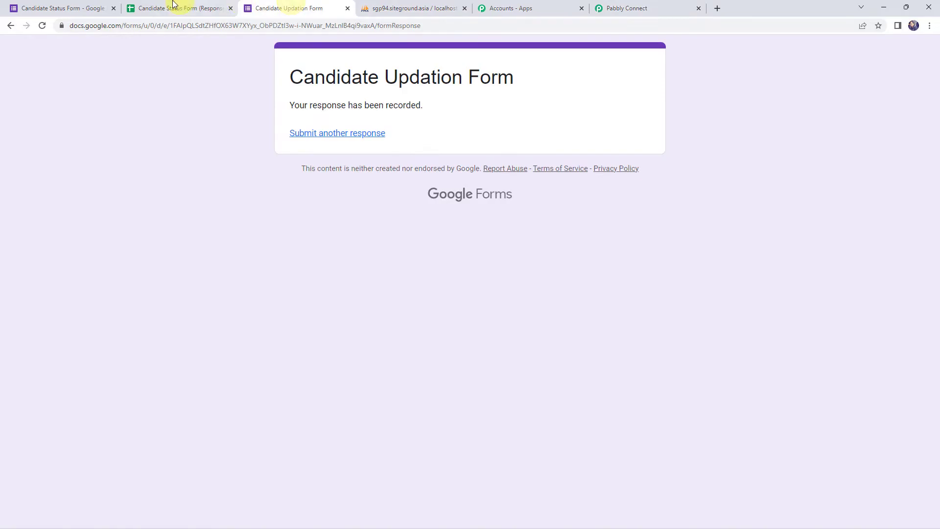
pyautogui.click(626, 7)
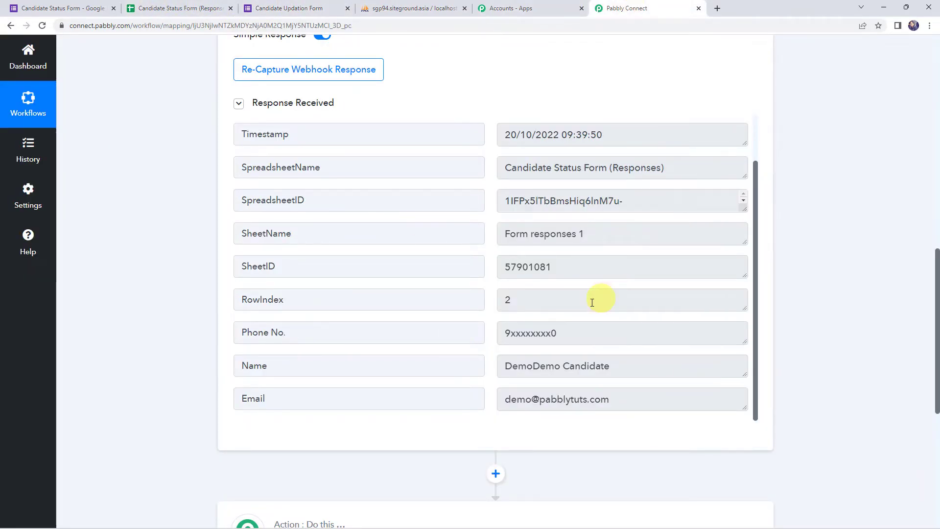
pyautogui.click(571, 331)
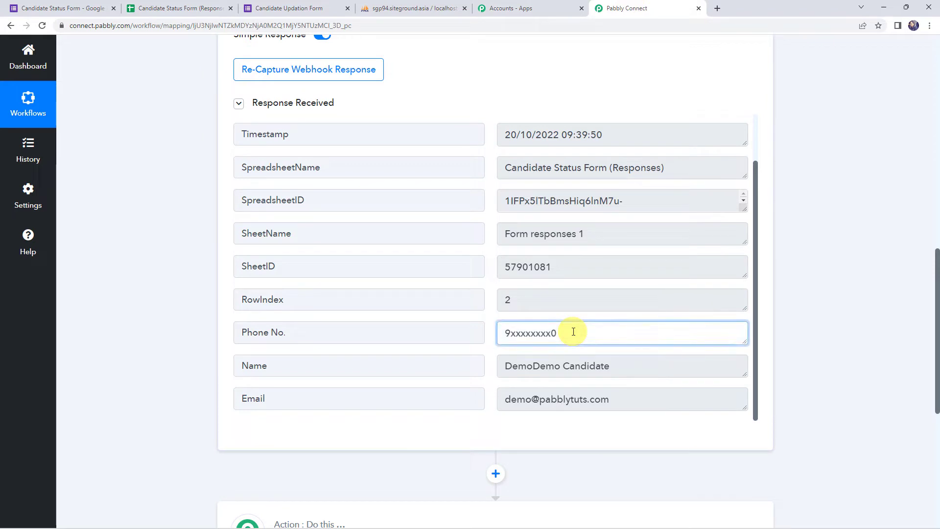
pyautogui.click(622, 367)
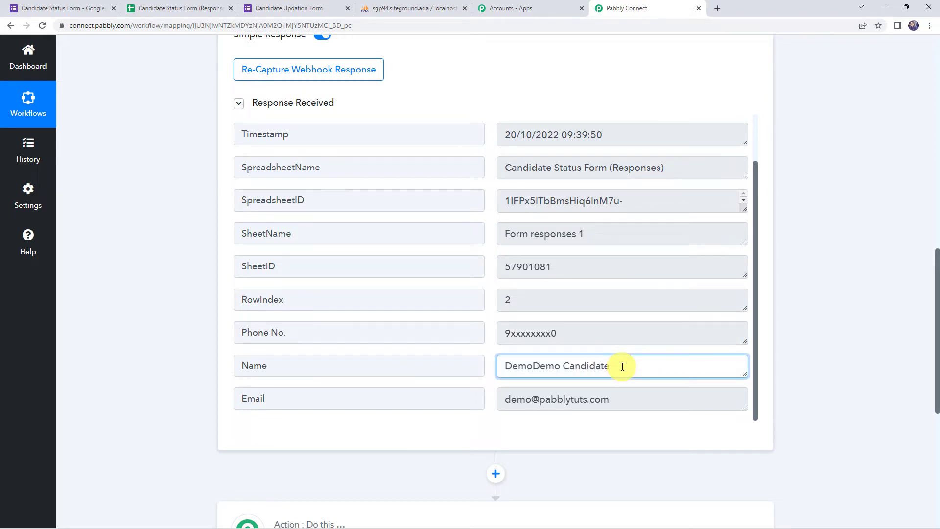
pyautogui.click(380, 8)
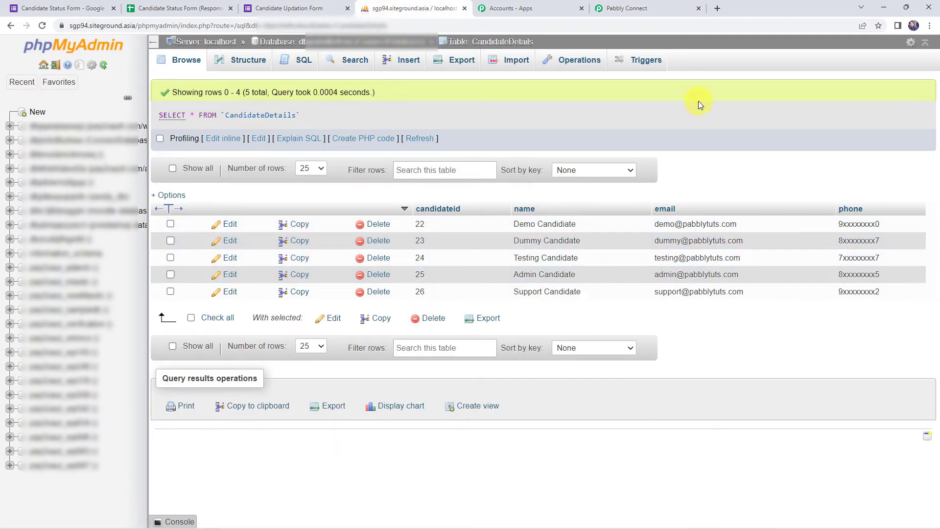
pyautogui.click(651, 7)
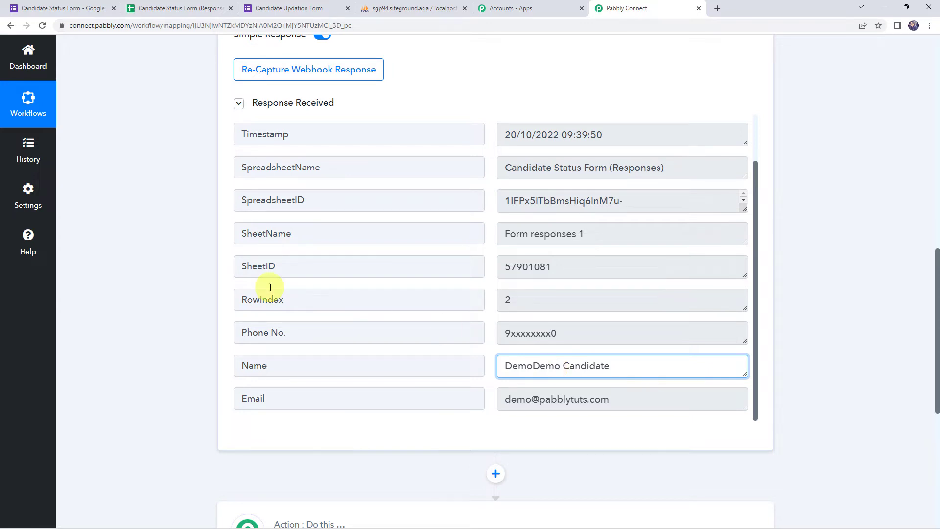
pyautogui.scroll(-7, 103, 307)
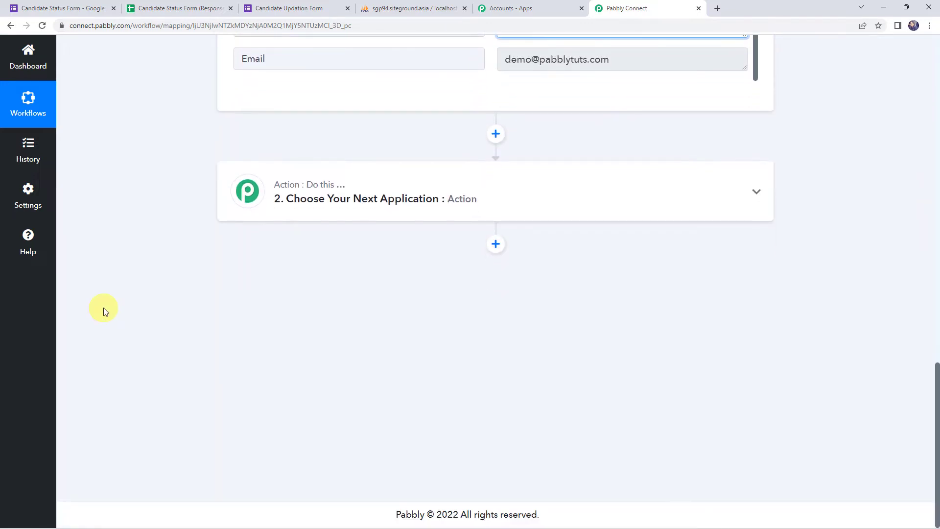
# Make the next action step MySQL with the Get Rows event, searching 'my'.
pyautogui.click(451, 199)
pyautogui.click(290, 274)
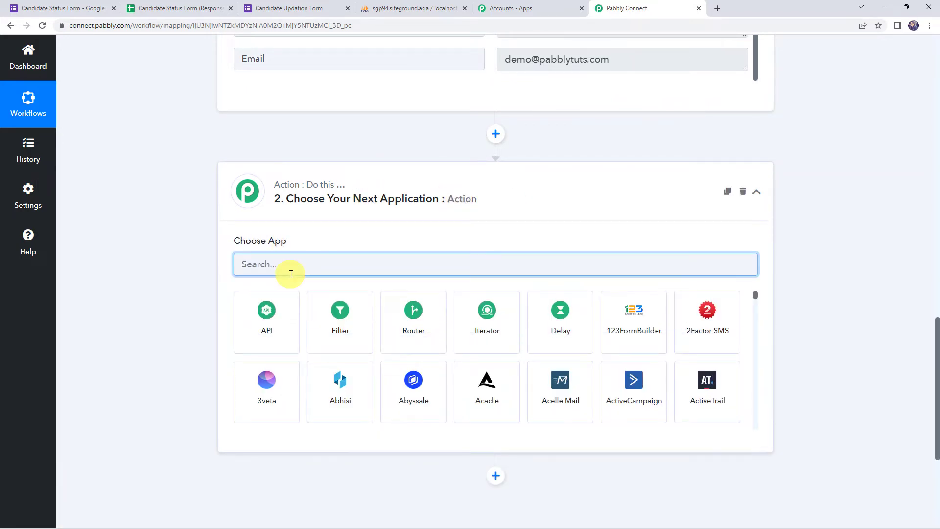
pyautogui.write('my')
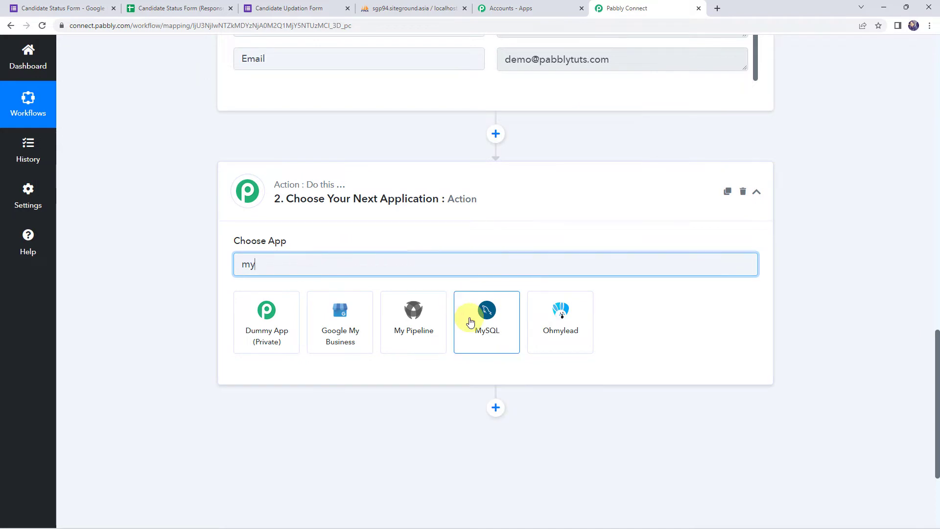
pyautogui.click(489, 329)
pyautogui.click(251, 319)
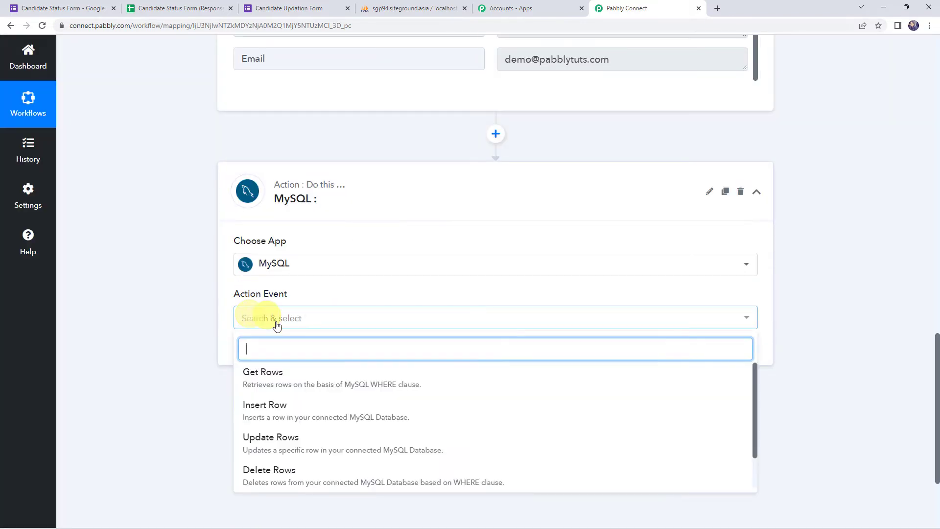
pyautogui.click(264, 376)
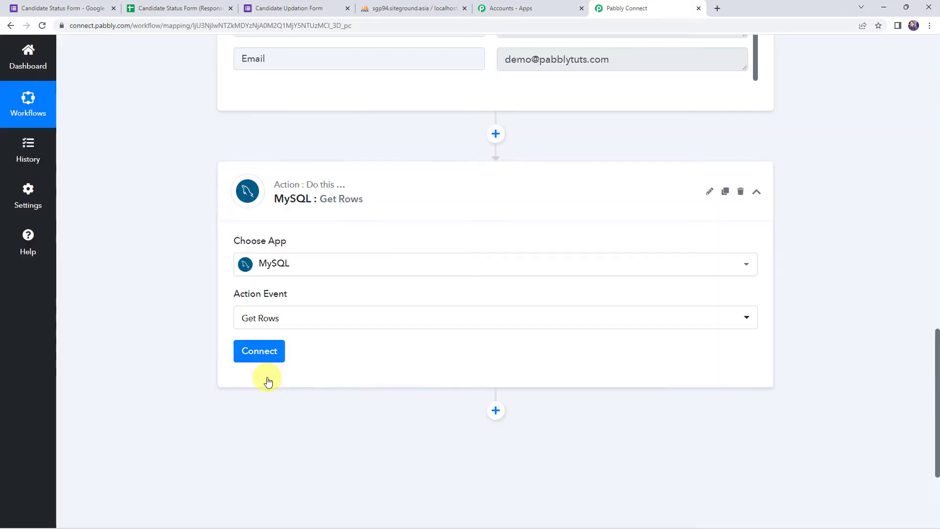
# Connect the step through the existing MySQL #16 connection and save it.
pyautogui.click(268, 352)
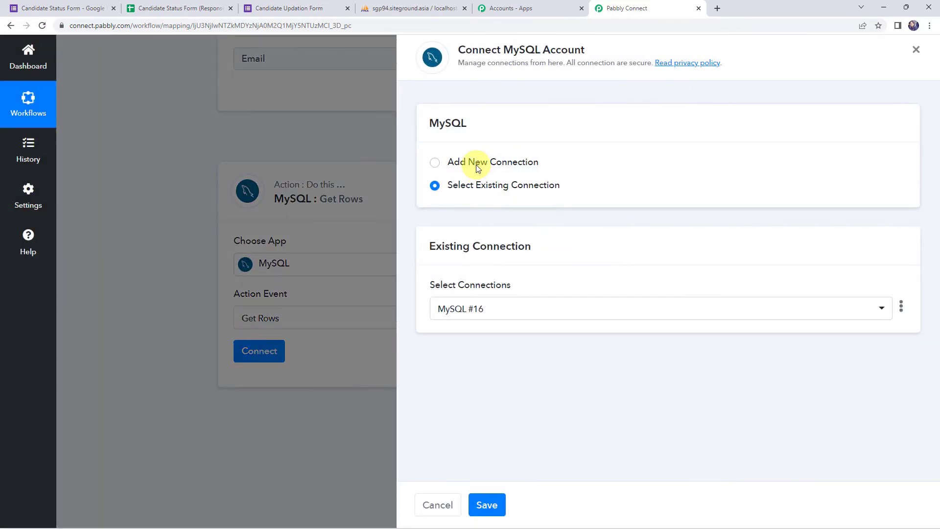
pyautogui.click(478, 168)
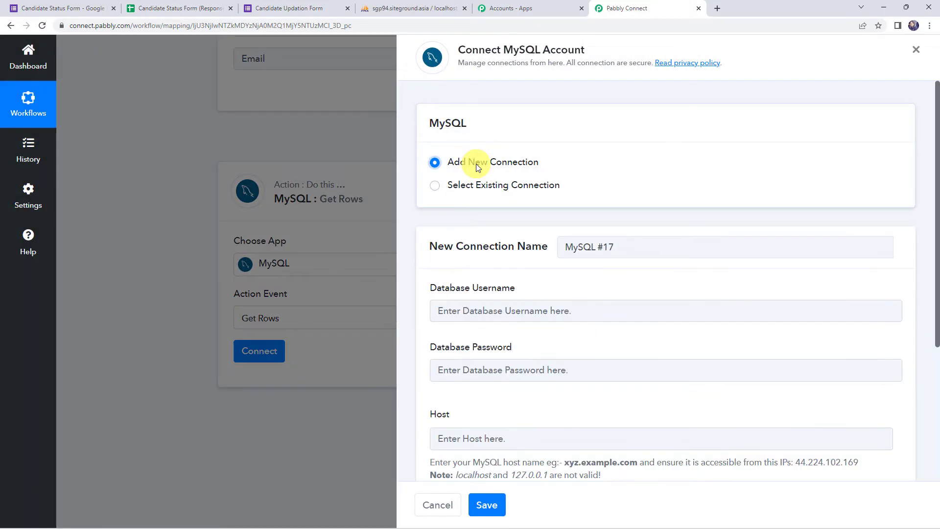
pyautogui.scroll(-2, 487, 185)
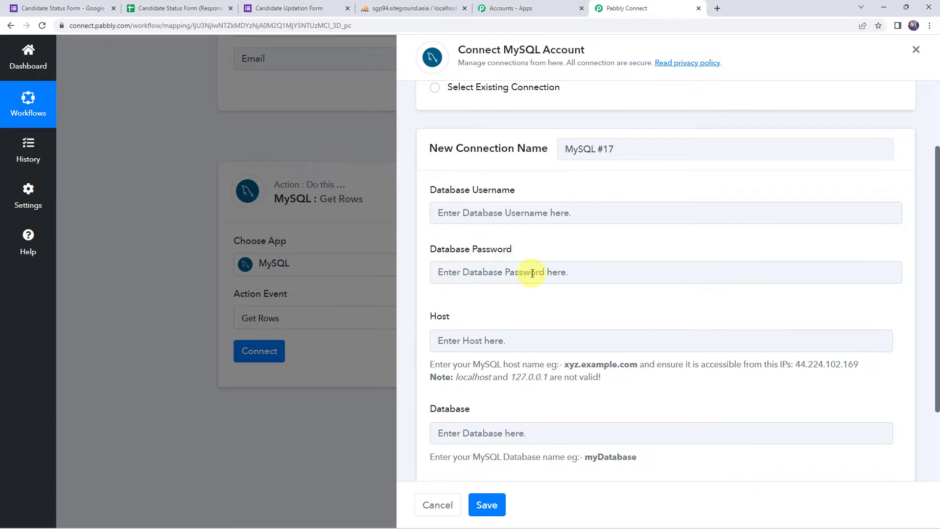
pyautogui.scroll(-1, 533, 273)
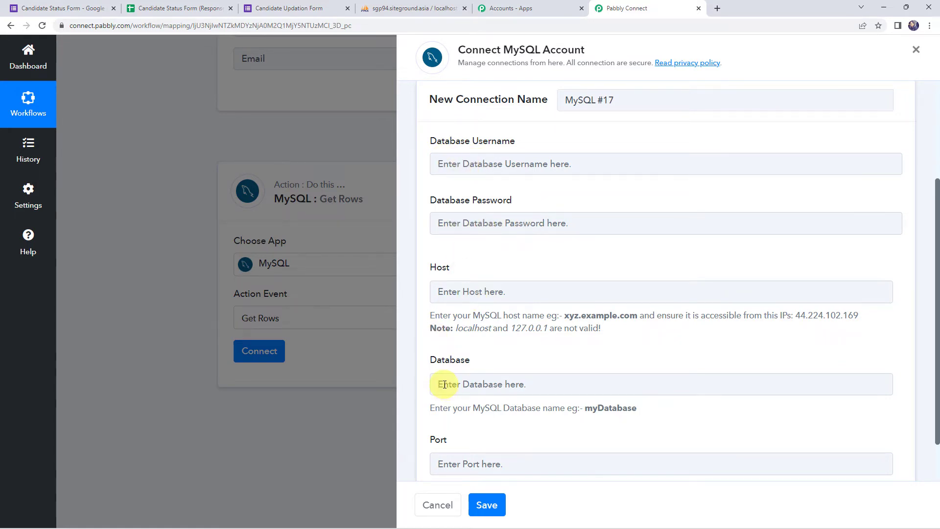
pyautogui.click(419, 6)
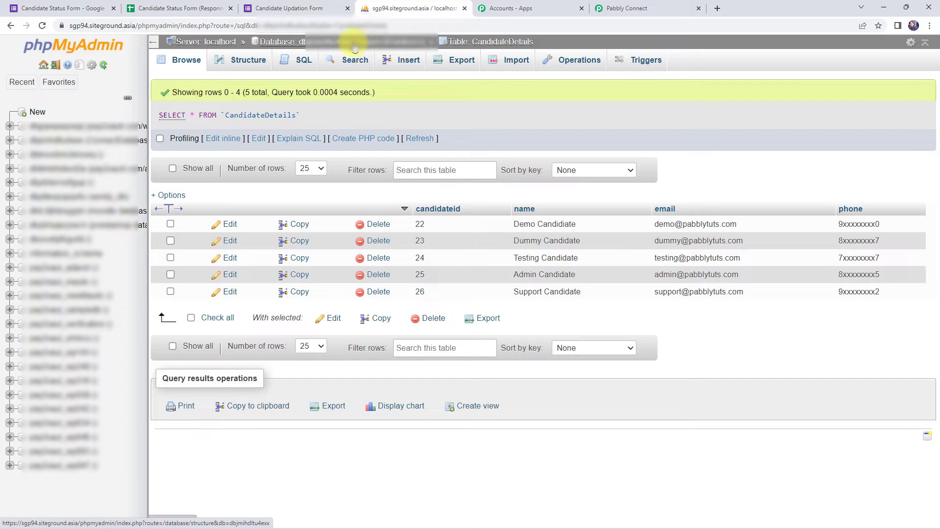
pyautogui.click(621, 8)
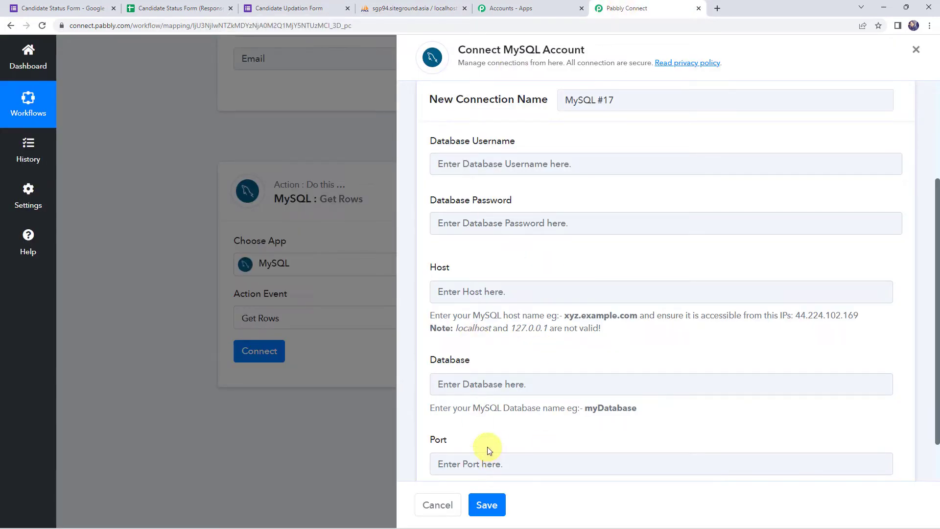
pyautogui.scroll(3, 554, 279)
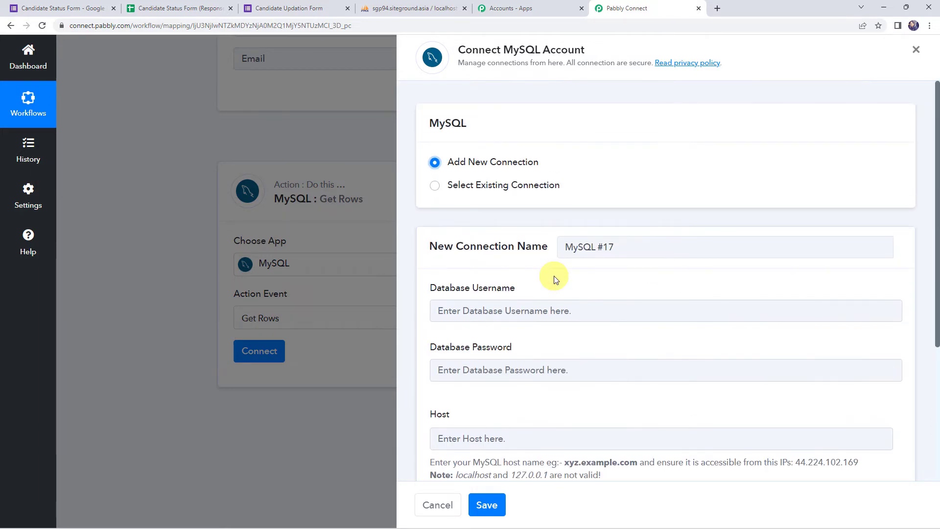
pyautogui.click(483, 189)
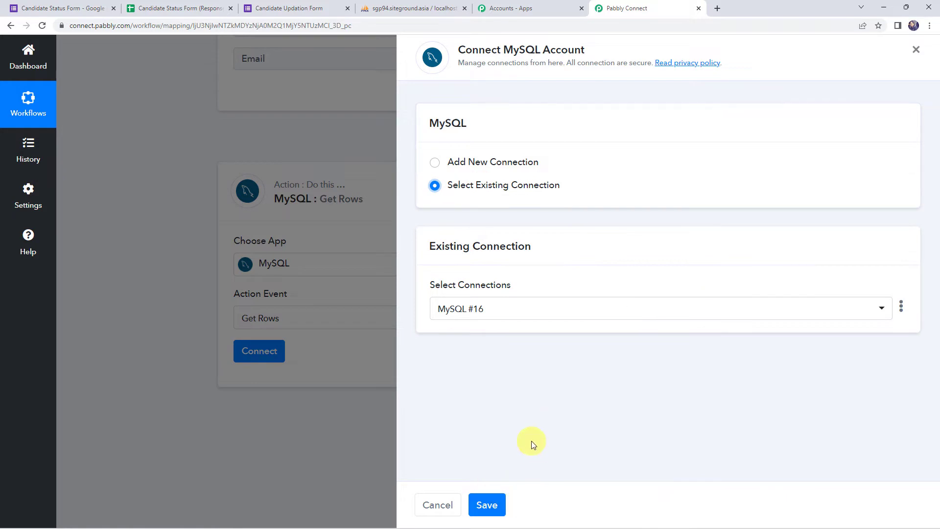
pyautogui.click(490, 504)
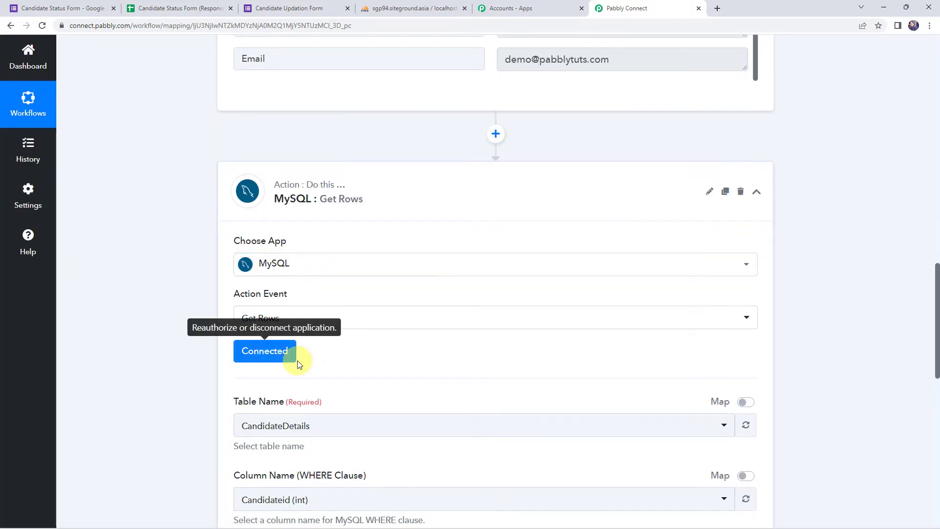
# Keep CandidateDetails as the Get Rows table name.
pyautogui.scroll(-4, 356, 352)
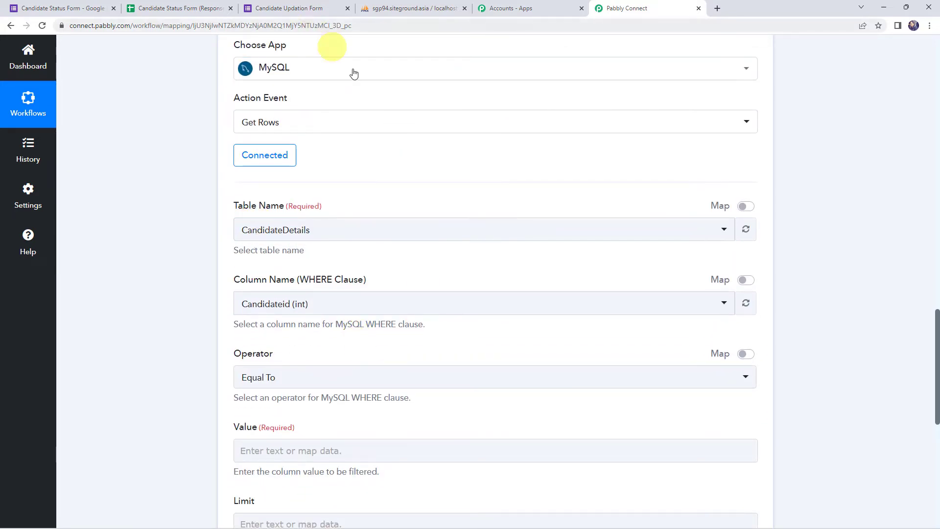
pyautogui.click(262, 234)
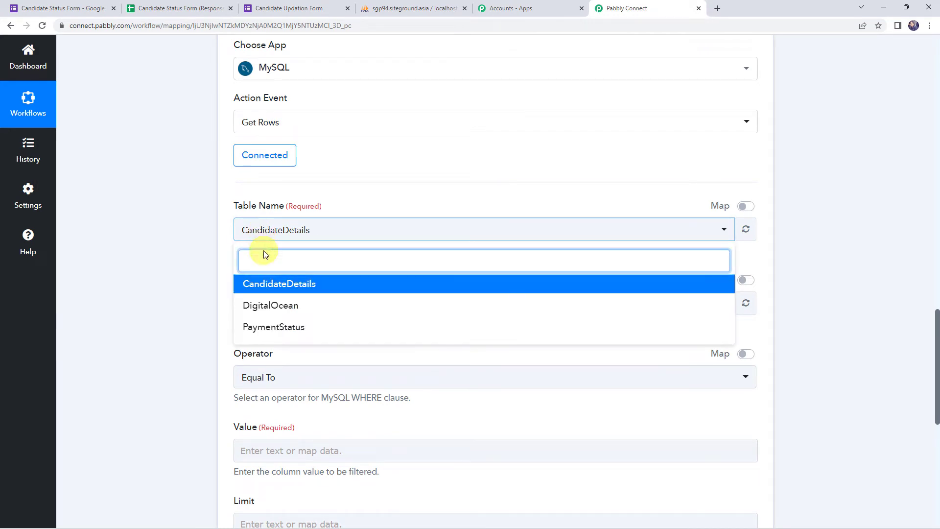
pyautogui.click(306, 290)
pyautogui.click(179, 225)
pyautogui.scroll(-2, 179, 225)
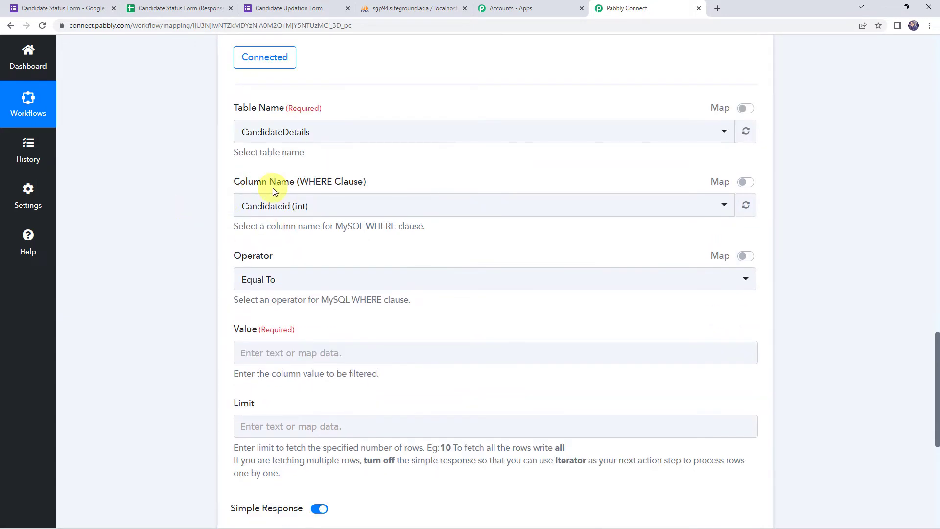
pyautogui.moveTo(239, 228); pyautogui.dragTo(425, 232)
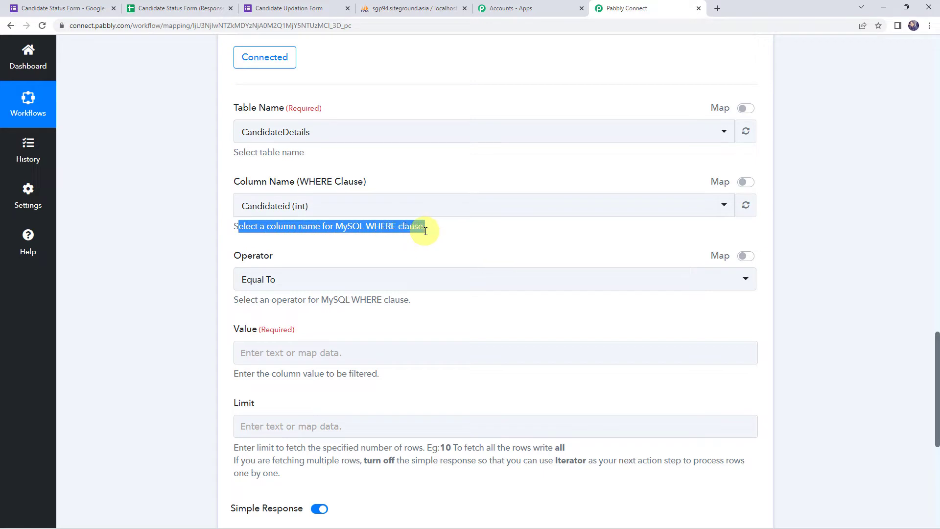
# Set the WHERE clause column to Email (varchar).
pyautogui.click(300, 206)
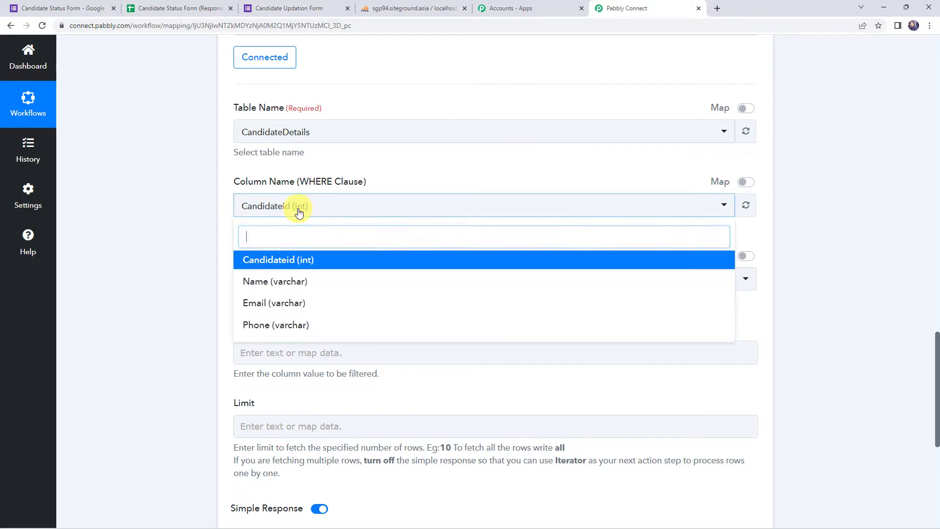
pyautogui.click(294, 305)
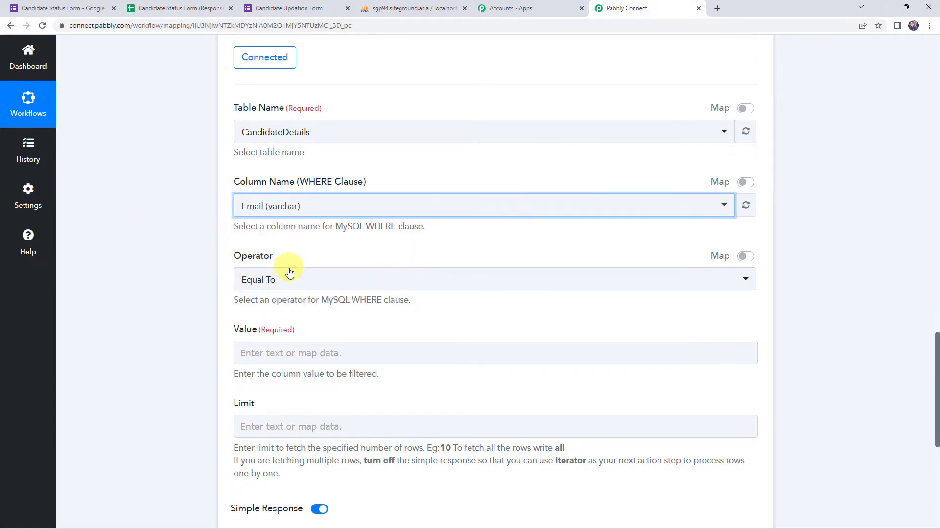
pyautogui.scroll(-1, 263, 343)
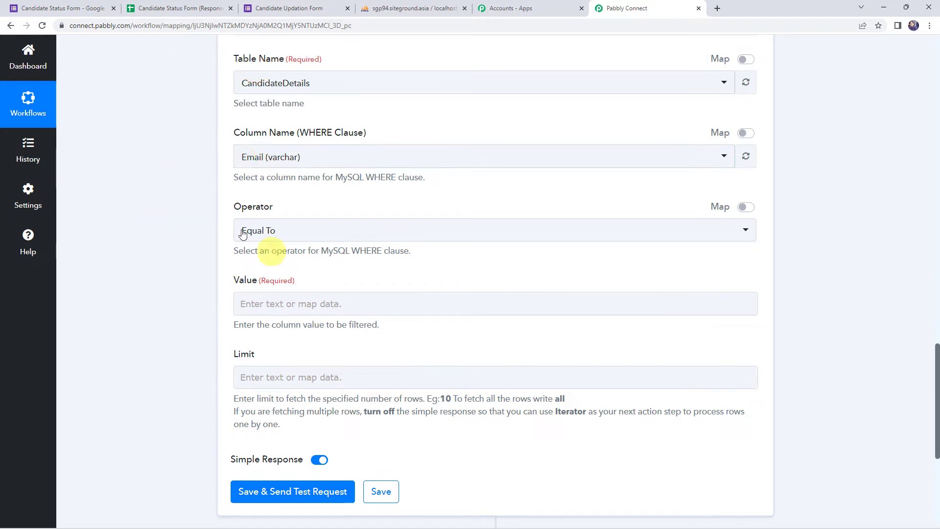
pyautogui.scroll(8, 181, 274)
pyautogui.scroll(6, 182, 274)
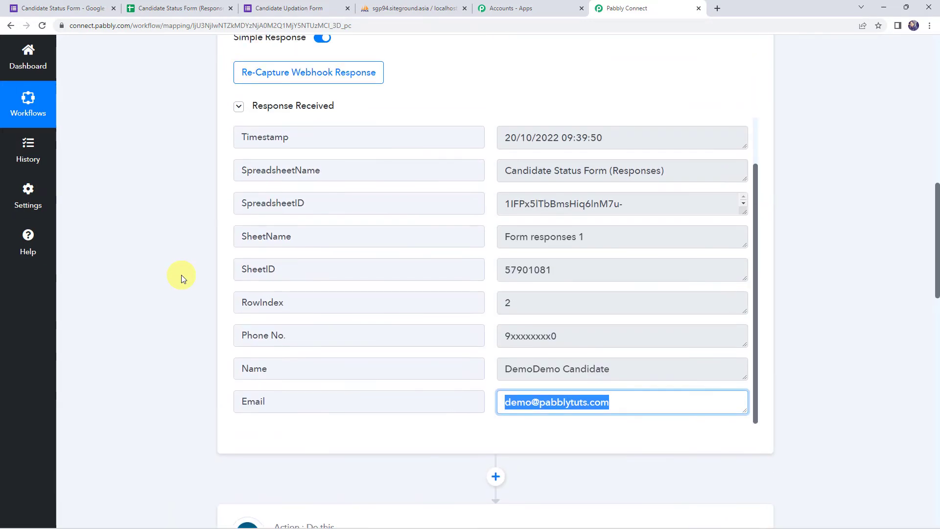
# Locate the form response's submitted Email value to use for matching.
pyautogui.click(638, 406)
pyautogui.moveTo(638, 406); pyautogui.dragTo(505, 398)
pyautogui.scroll(-6, 95, 333)
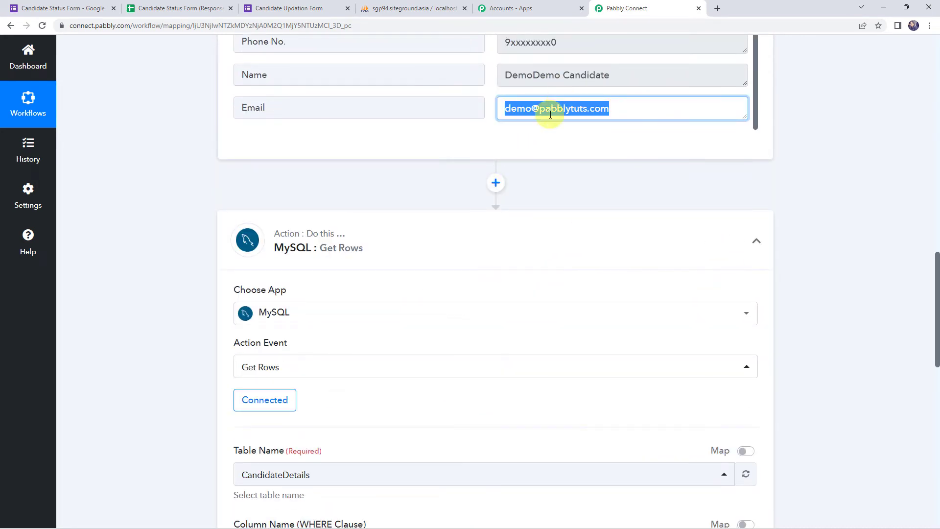
pyautogui.scroll(-10, 144, 229)
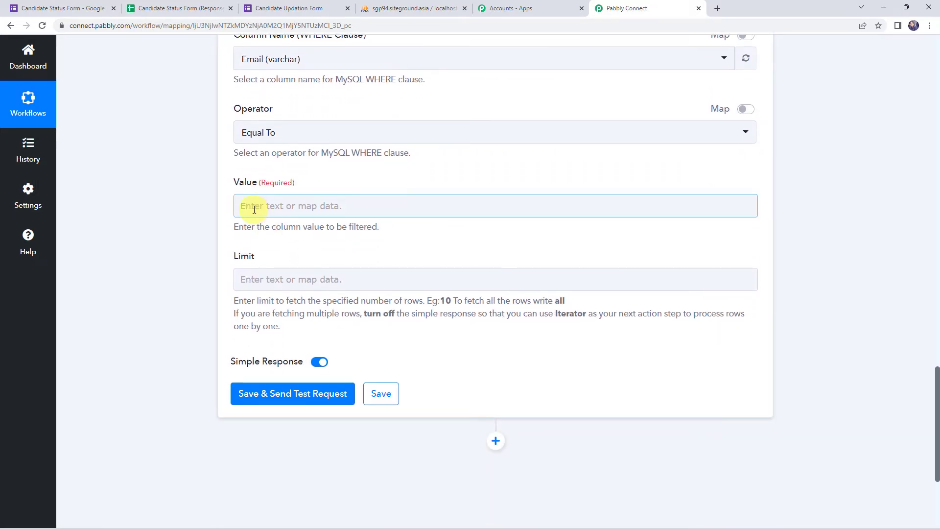
# Map the Google Forms Email answer into the Get Rows Value field.
pyautogui.click(254, 209)
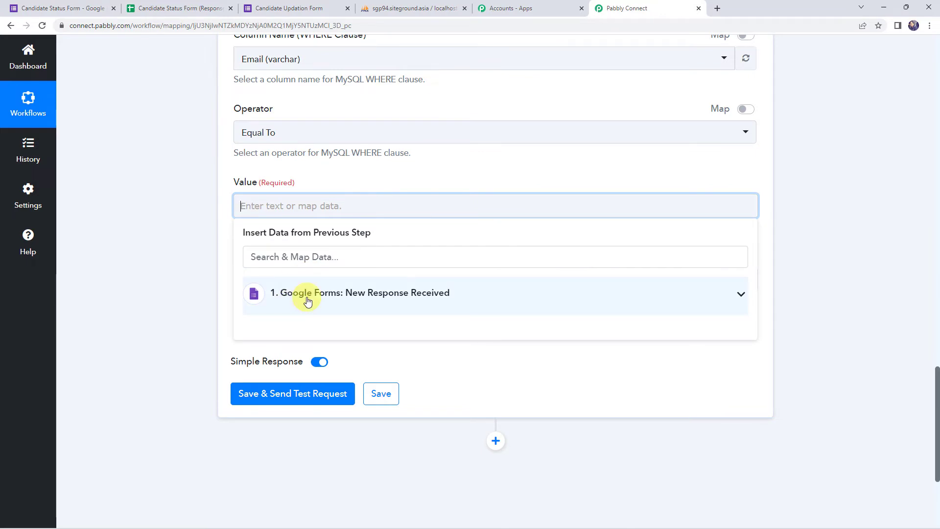
pyautogui.click(307, 301)
pyautogui.scroll(-2, 319, 414)
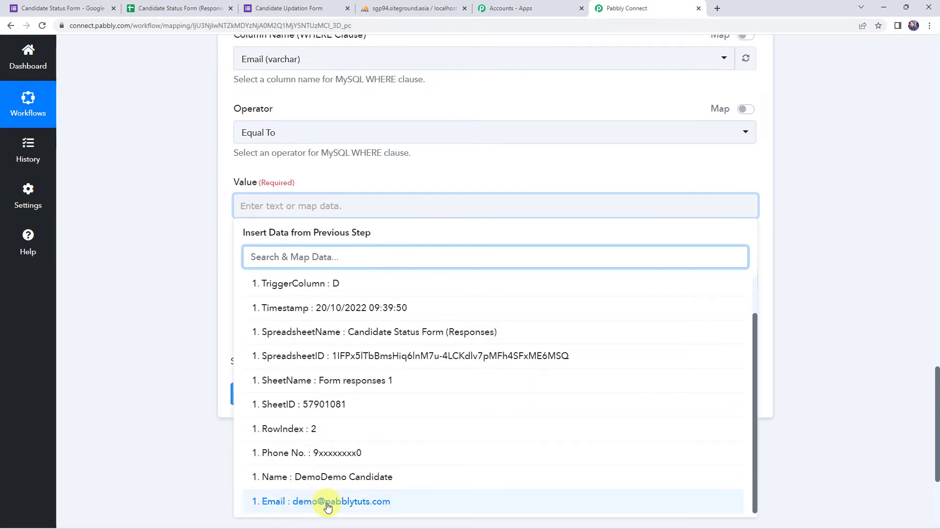
pyautogui.click(328, 505)
pyautogui.click(122, 226)
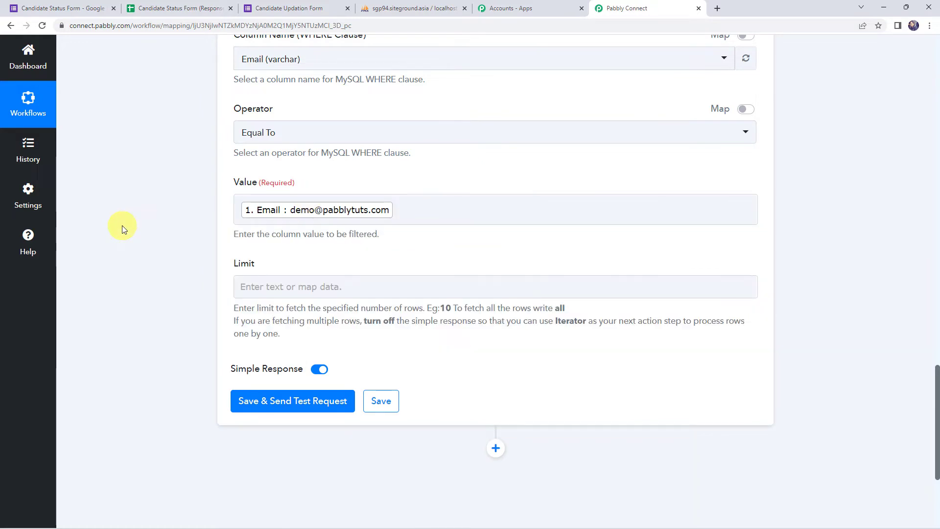
# Set Limit to 'all', then save and send a test request.
pyautogui.click(280, 283)
pyautogui.click(239, 310)
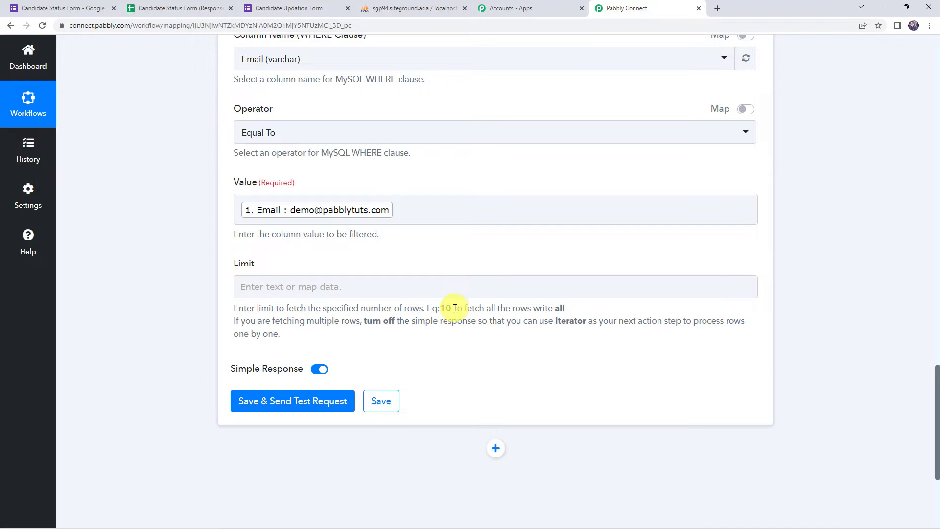
pyautogui.moveTo(455, 307); pyautogui.dragTo(598, 310)
pyautogui.click(253, 282)
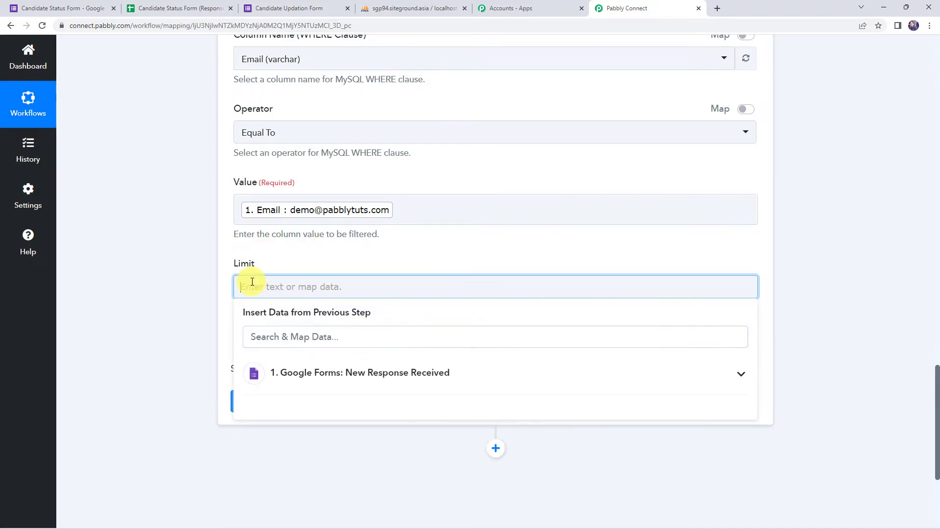
pyautogui.write('all')
pyautogui.click(239, 315)
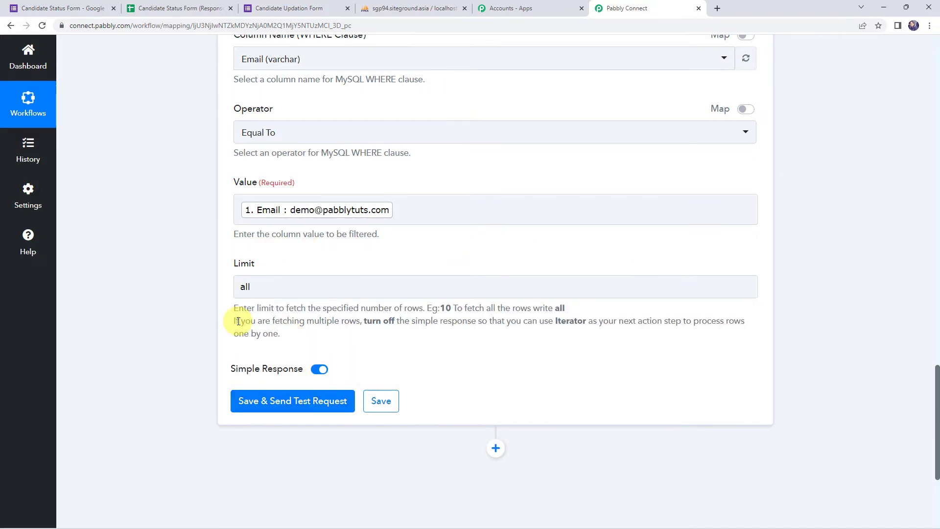
pyautogui.click(277, 405)
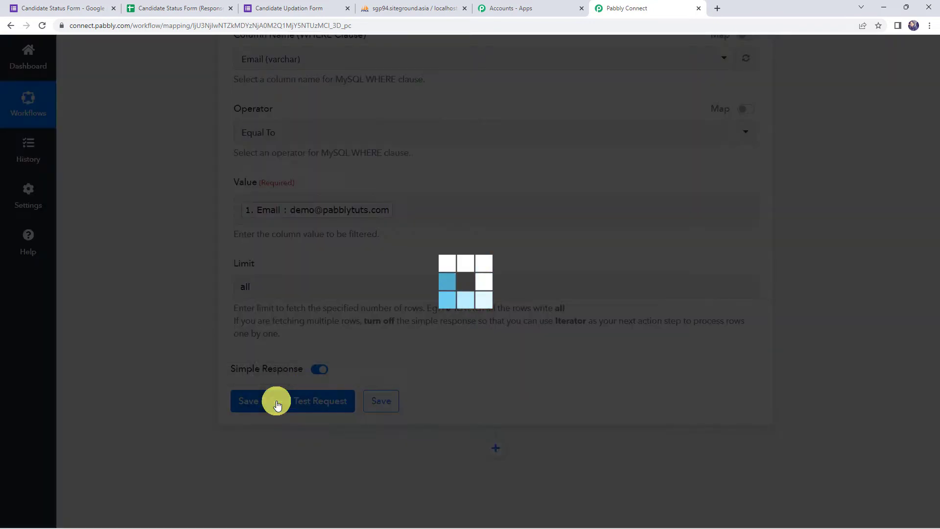
# Verify the Get Rows response: success status, Candidateid 22, and the returned name, email and phone.
pyautogui.scroll(-4, 178, 325)
pyautogui.scroll(-2, 178, 326)
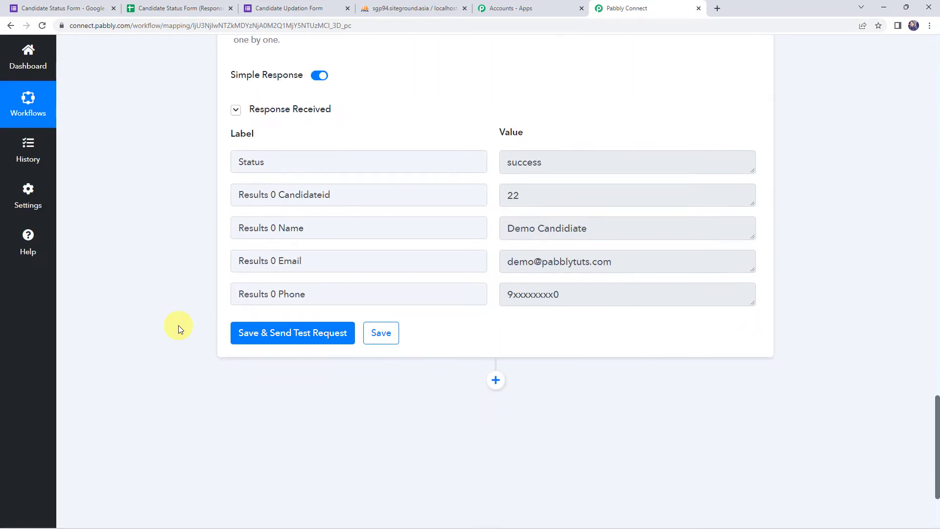
pyautogui.scroll(1, 235, 319)
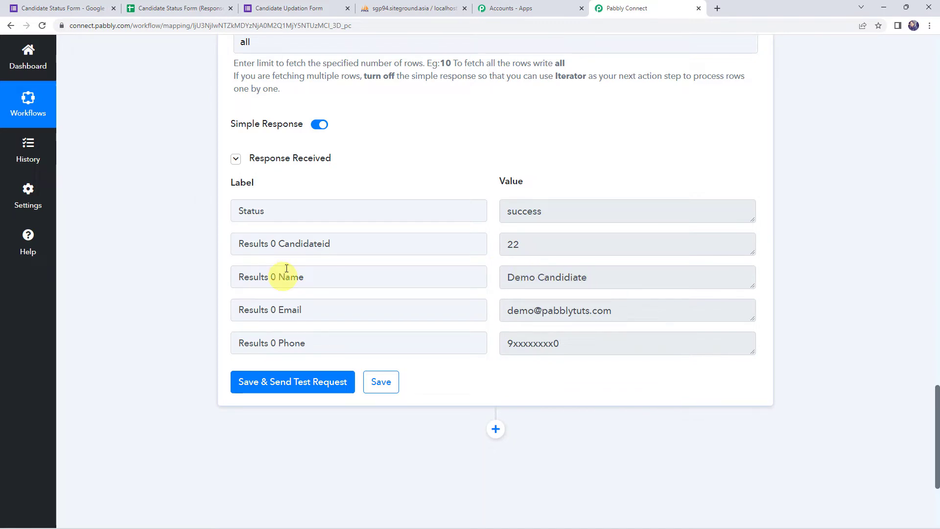
pyautogui.click(543, 212)
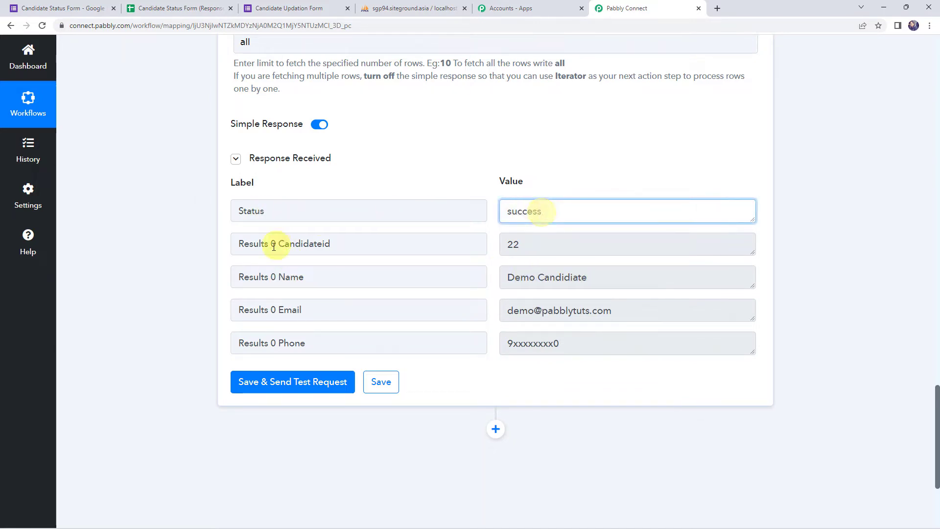
pyautogui.doubleClick(558, 247)
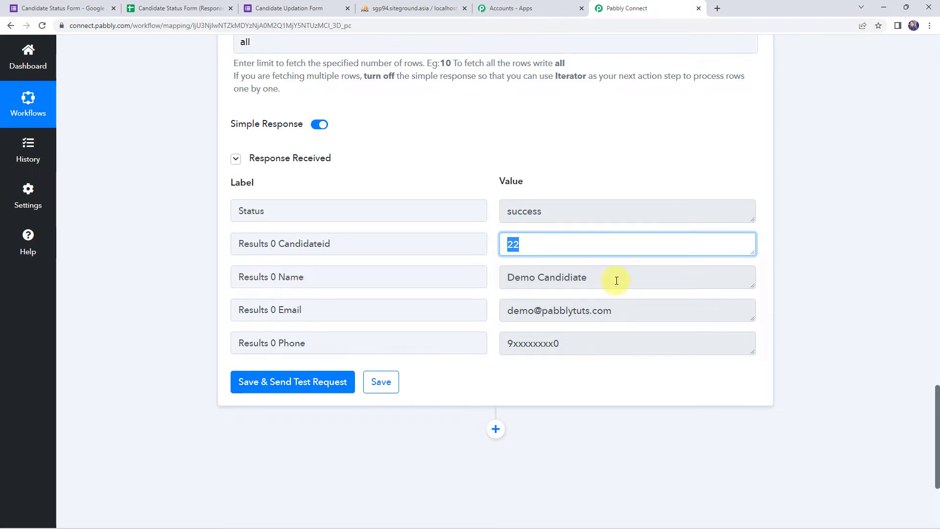
pyautogui.moveTo(610, 276); pyautogui.dragTo(458, 267)
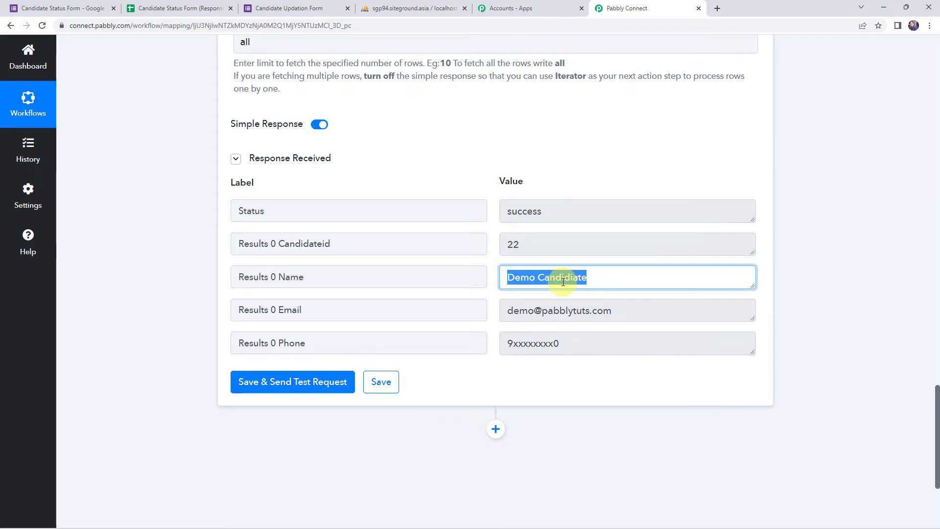
pyautogui.click(636, 313)
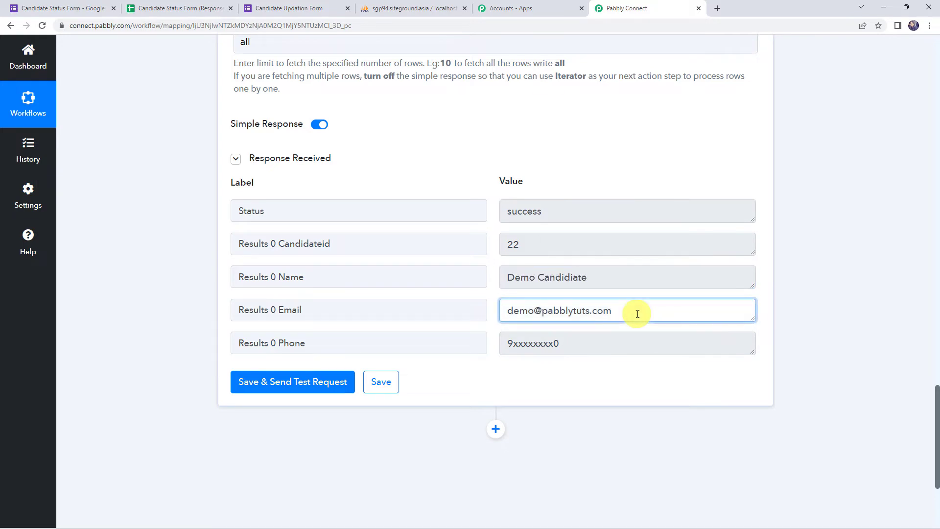
pyautogui.click(559, 343)
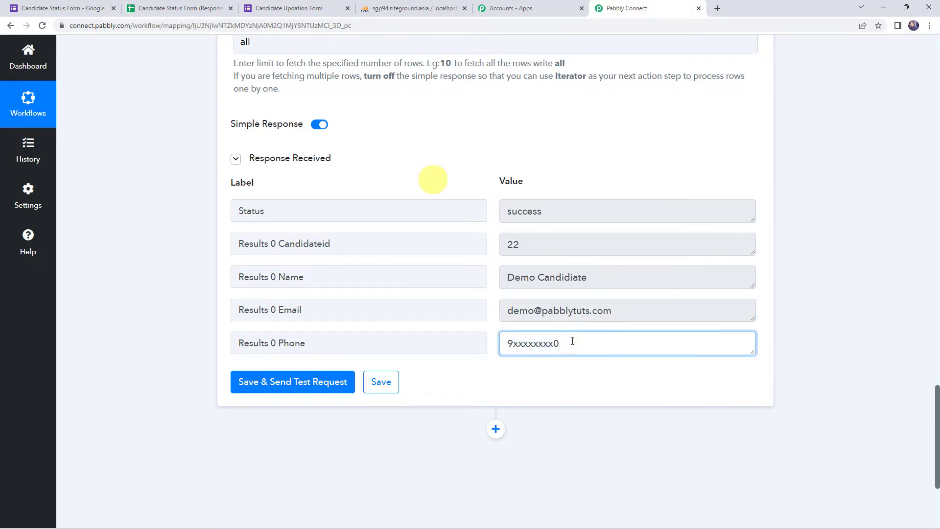
pyautogui.click(430, 178)
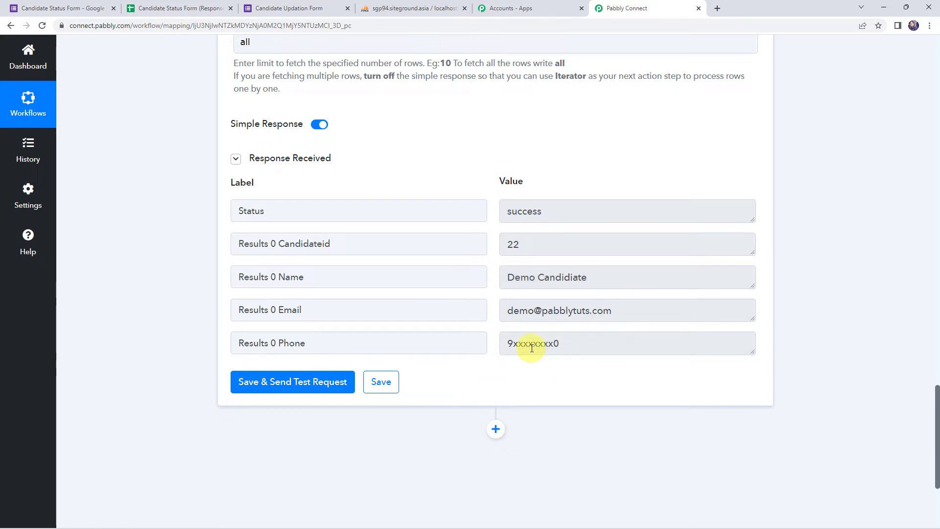
pyautogui.scroll(-4, 531, 349)
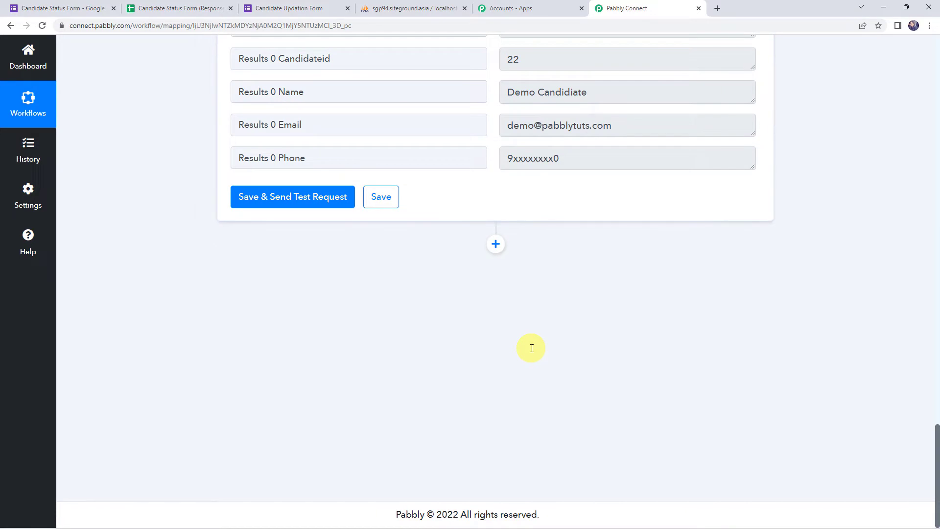
# Add a Filter step after Get Rows that checks the form's Name answer.
pyautogui.click(497, 243)
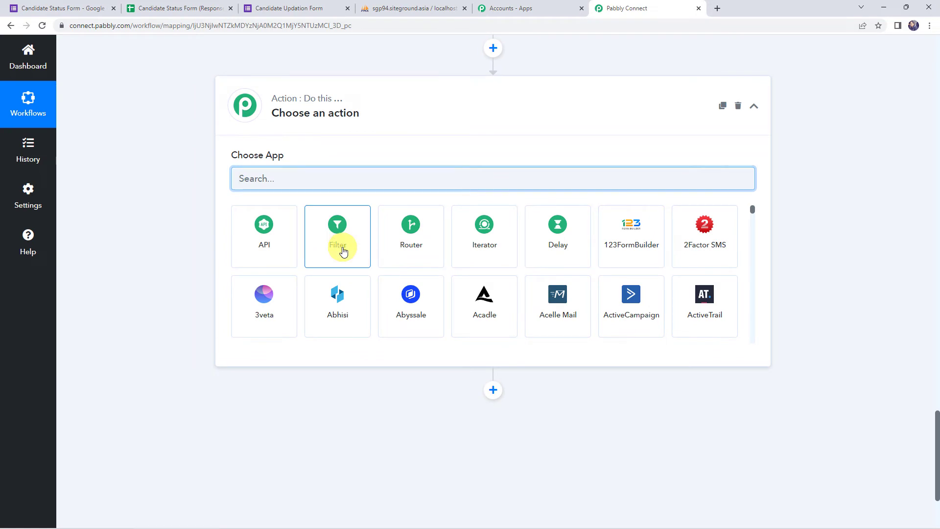
pyautogui.click(343, 252)
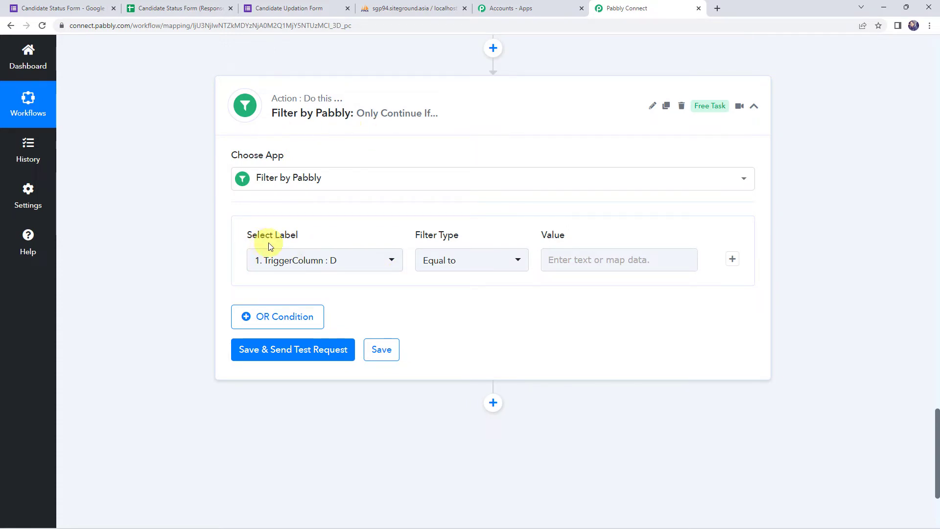
pyautogui.click(297, 259)
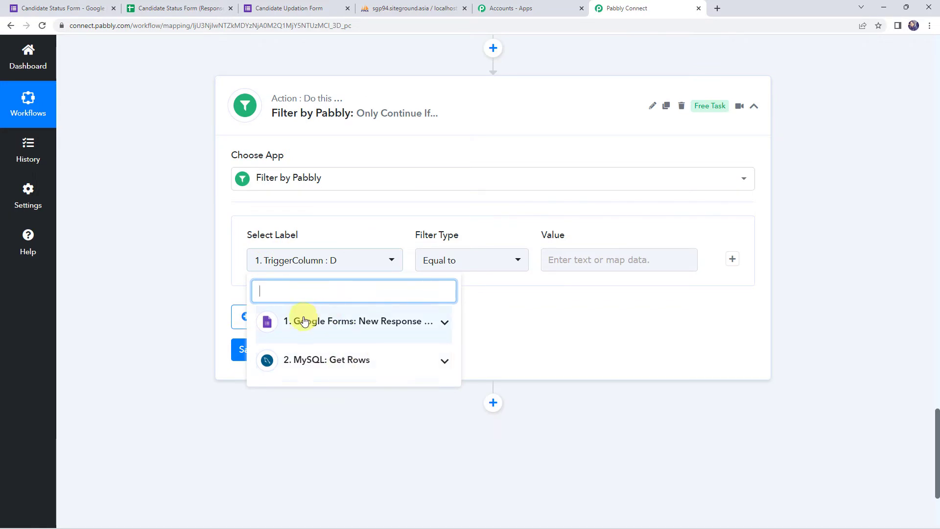
pyautogui.click(318, 326)
pyautogui.scroll(-3, 343, 343)
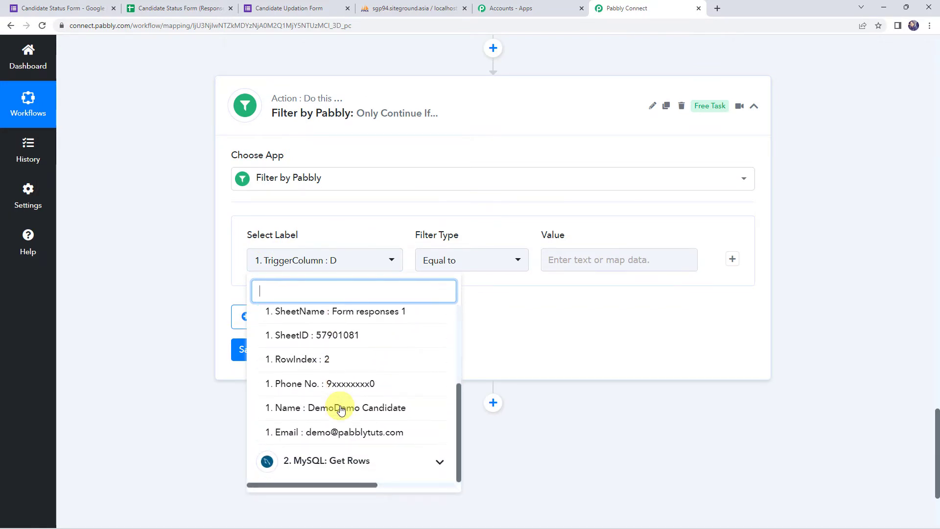
pyautogui.click(366, 409)
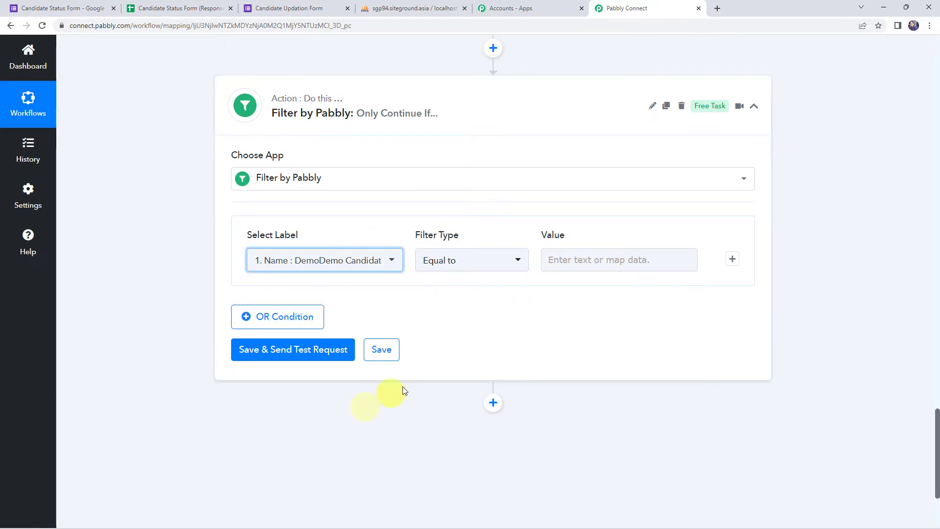
# Make the condition 'Does not equal to' Get Rows' '2. Results 0 Name', then add an OR condition.
pyautogui.click(466, 262)
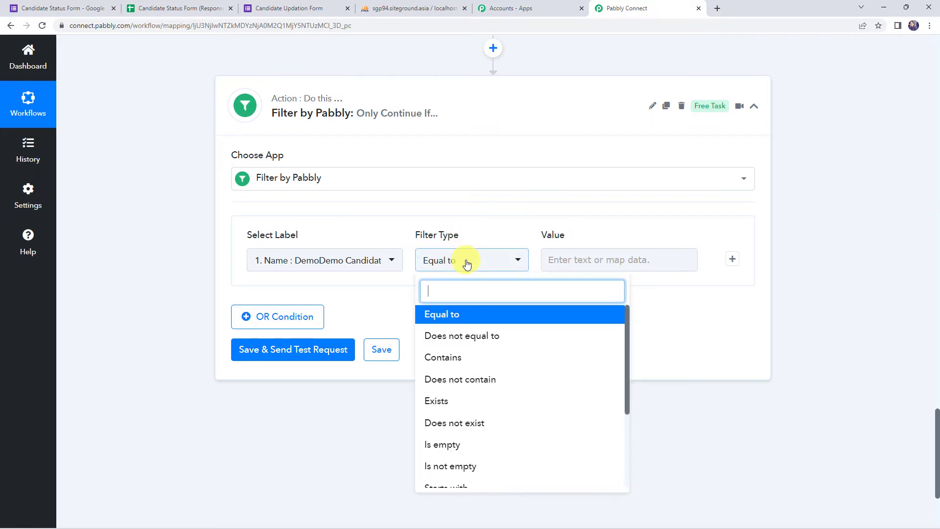
pyautogui.click(483, 341)
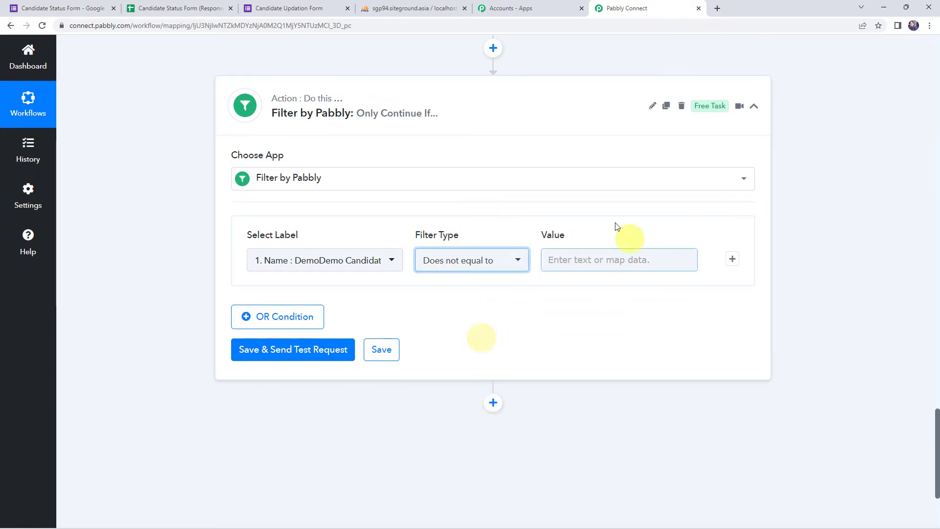
pyautogui.click(579, 254)
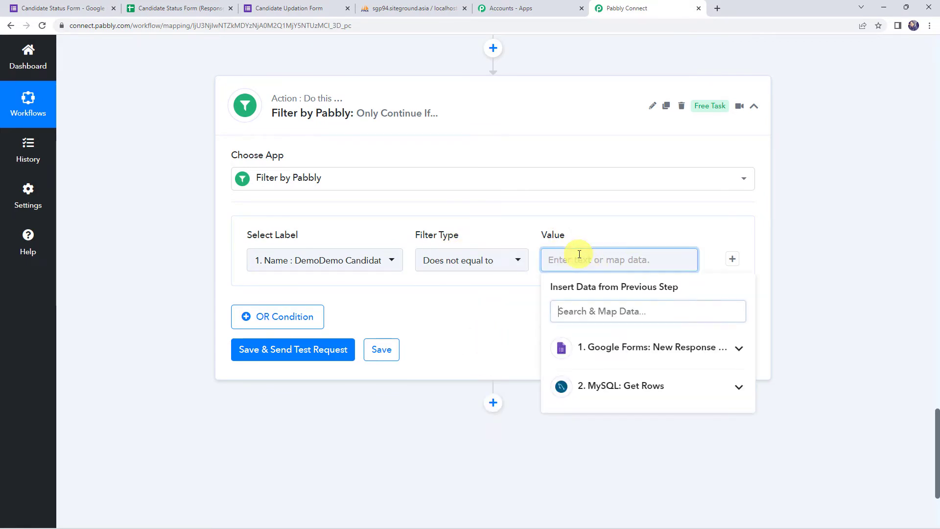
pyautogui.click(612, 387)
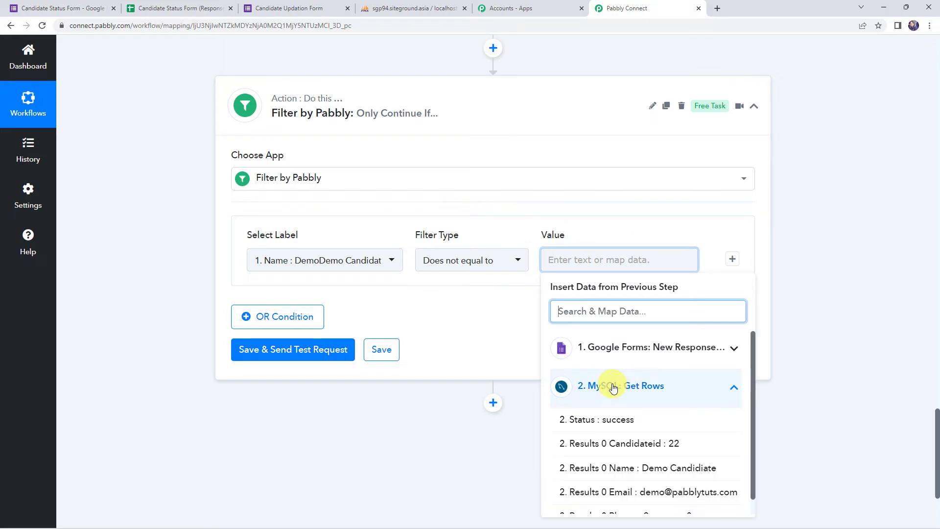
pyautogui.click(686, 474)
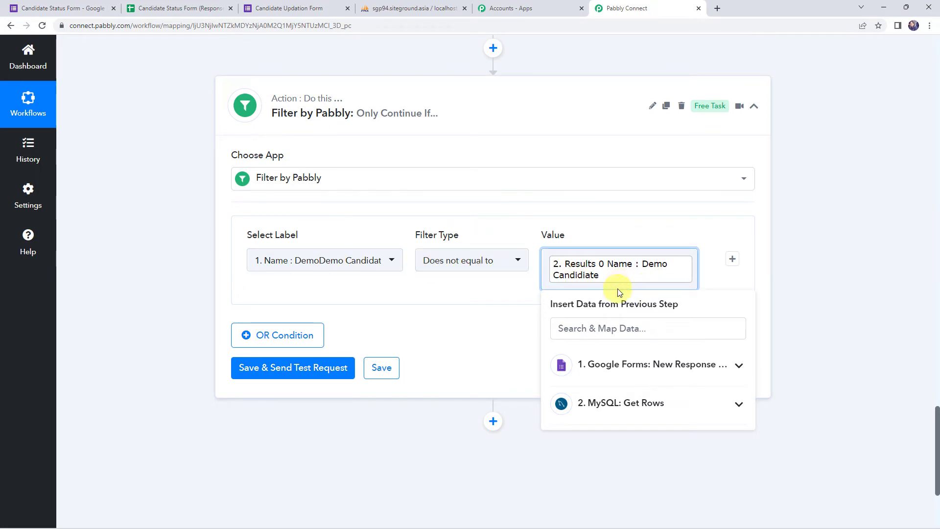
pyautogui.click(503, 297)
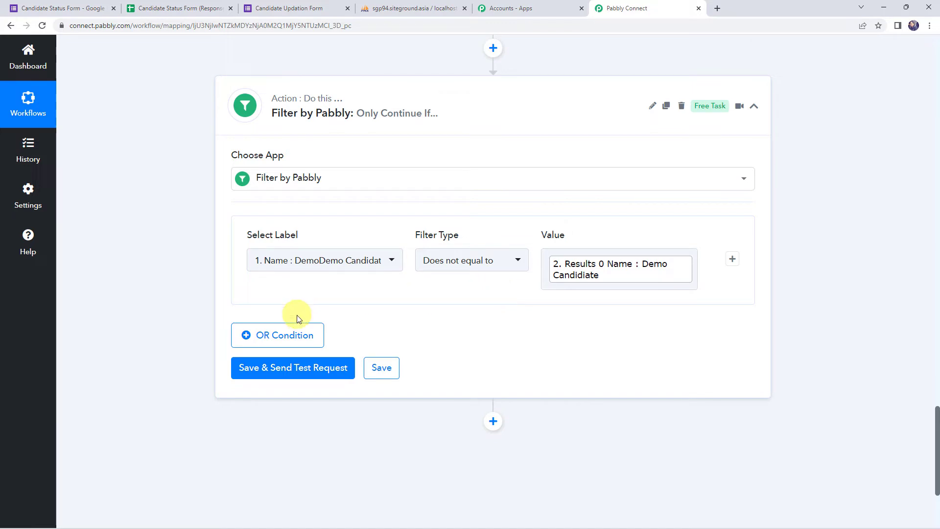
pyautogui.click(288, 340)
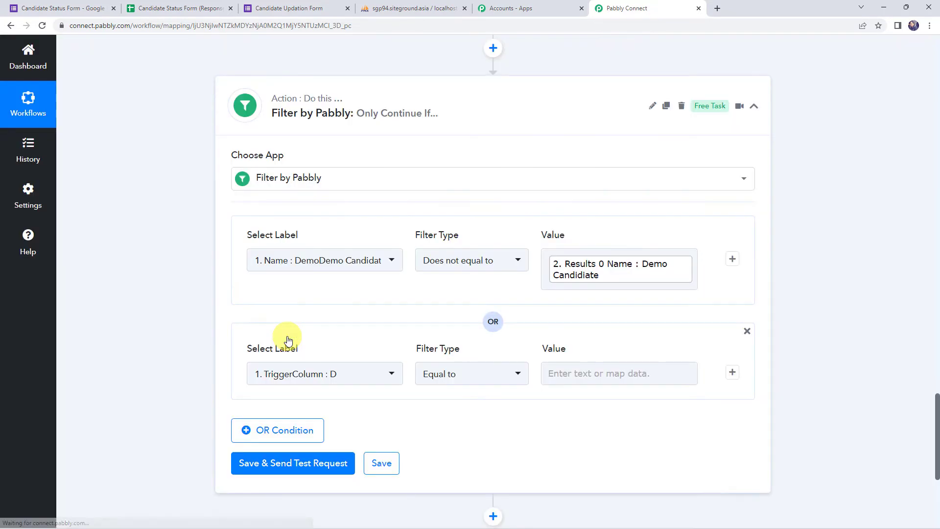
# Set the OR rule: form's Phone No. 'Does not equal to' Get Rows' '2. Results 0 Phone'.
pyautogui.click(281, 384)
pyautogui.click(316, 296)
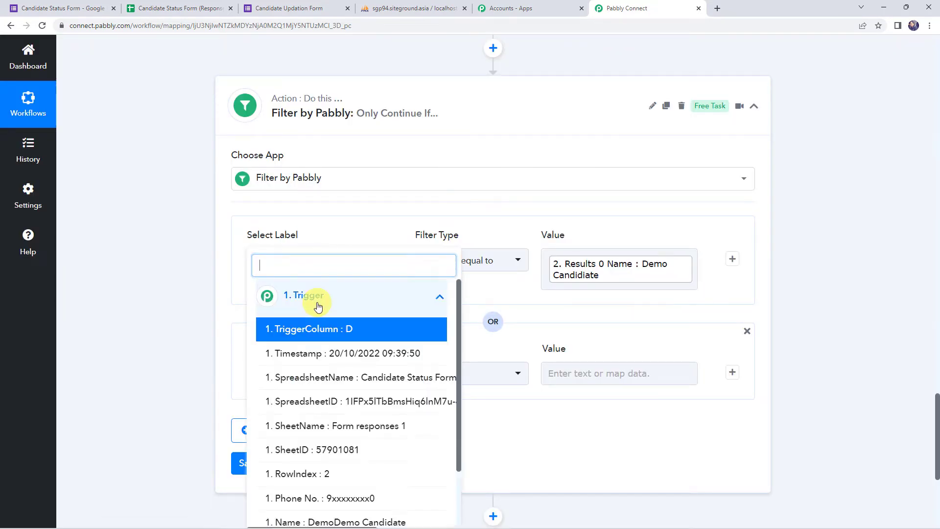
pyautogui.scroll(-2, 318, 422)
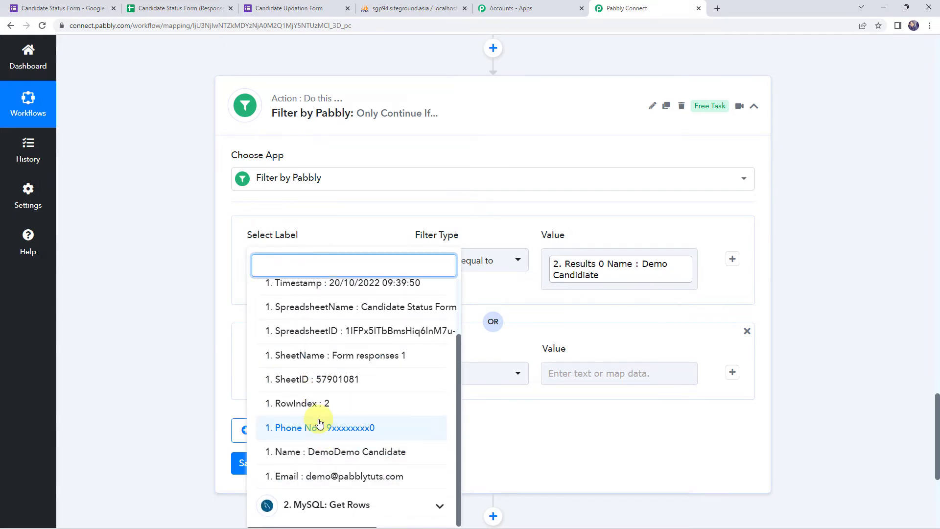
pyautogui.click(323, 430)
pyautogui.click(433, 375)
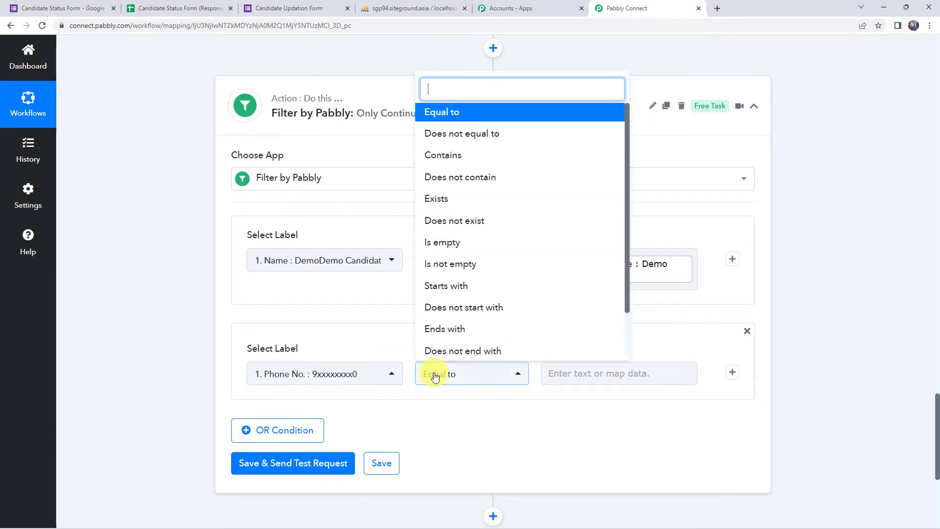
pyautogui.click(482, 135)
pyautogui.click(563, 373)
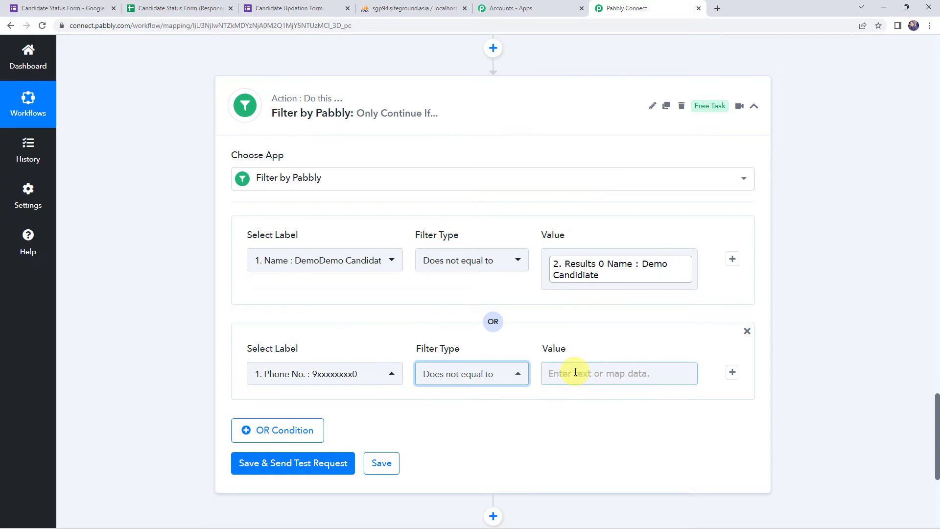
pyautogui.scroll(-3, 530, 437)
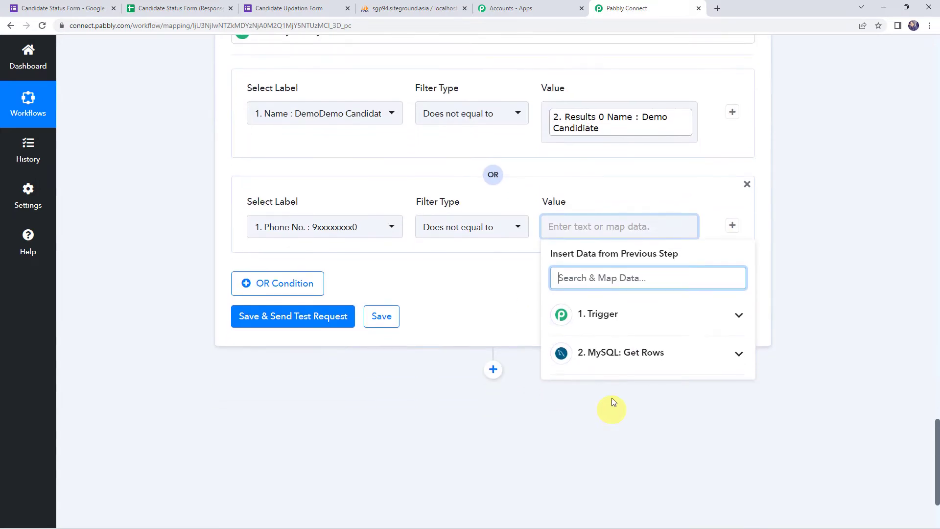
pyautogui.click(598, 354)
pyautogui.click(609, 482)
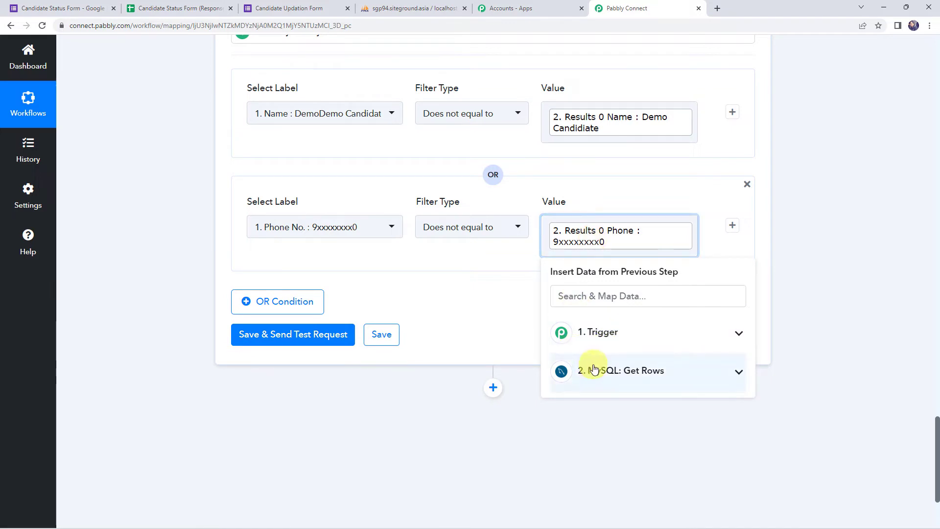
pyautogui.click(492, 255)
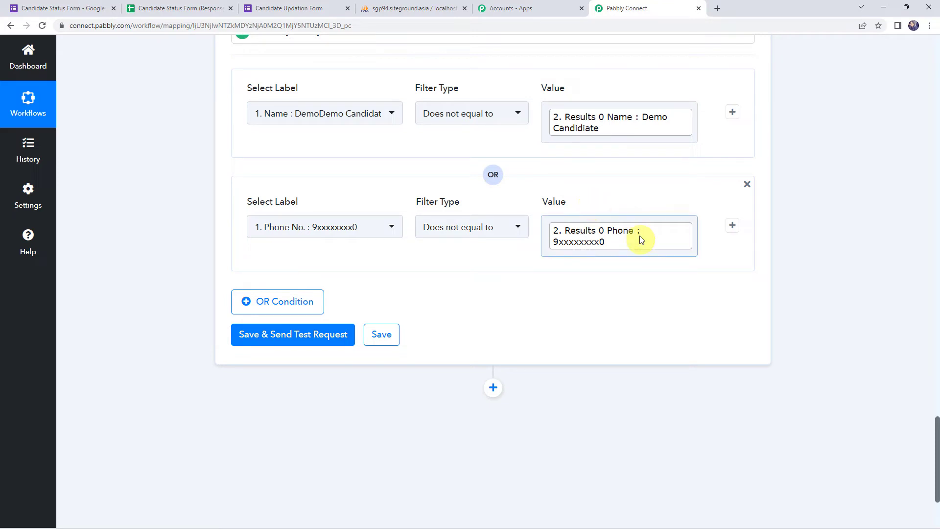
# Save and test the filter, confirming success with 'Condition is true'.
pyautogui.click(305, 339)
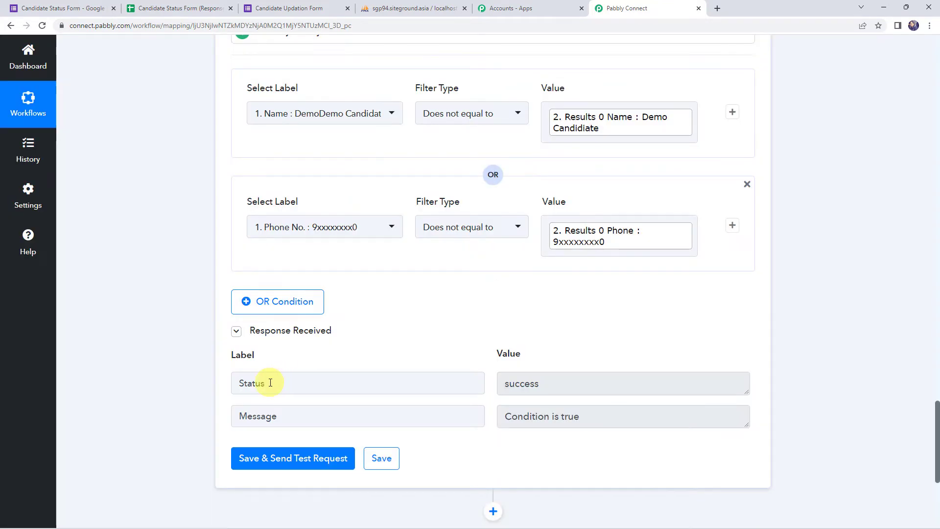
pyautogui.click(274, 383)
pyautogui.click(517, 392)
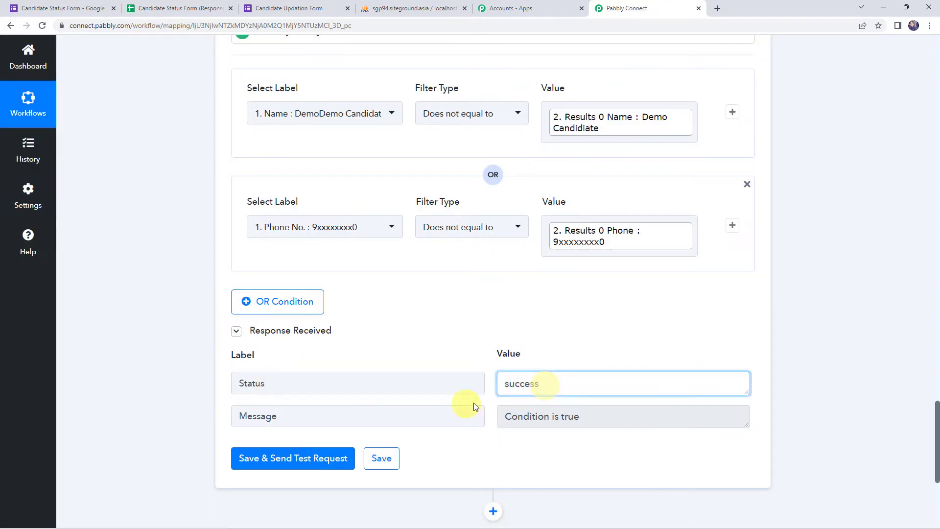
pyautogui.click(377, 424)
pyautogui.click(622, 425)
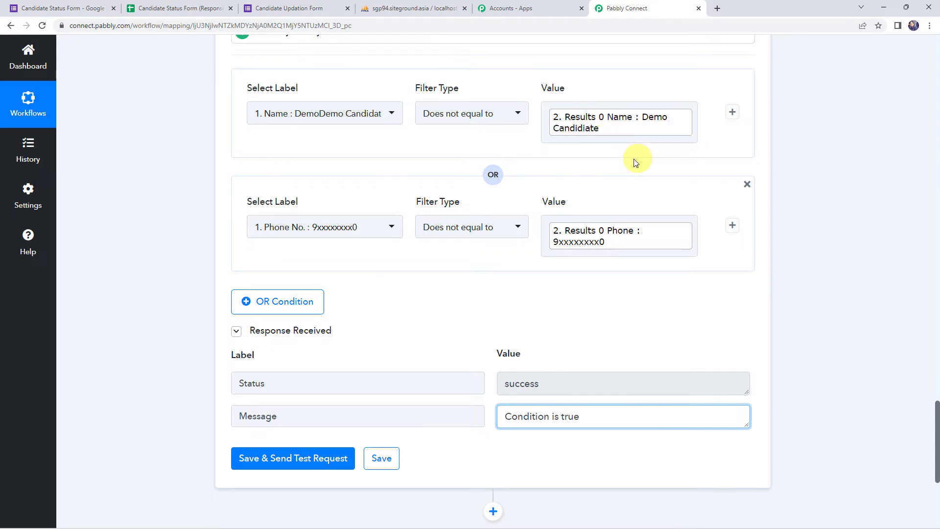
pyautogui.scroll(-5, 202, 176)
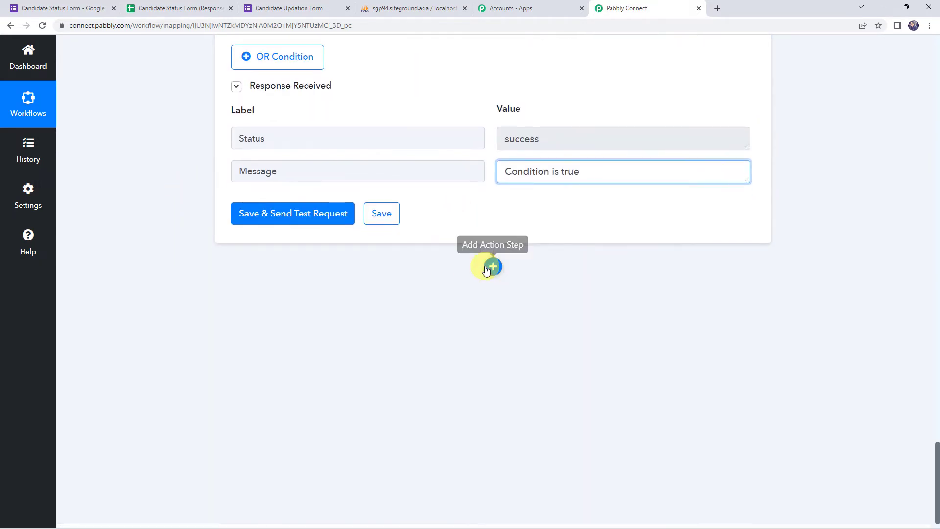
# Insert a MySQL step with the Update Rows event after the filter, saved with the existing connection.
pyautogui.click(492, 267)
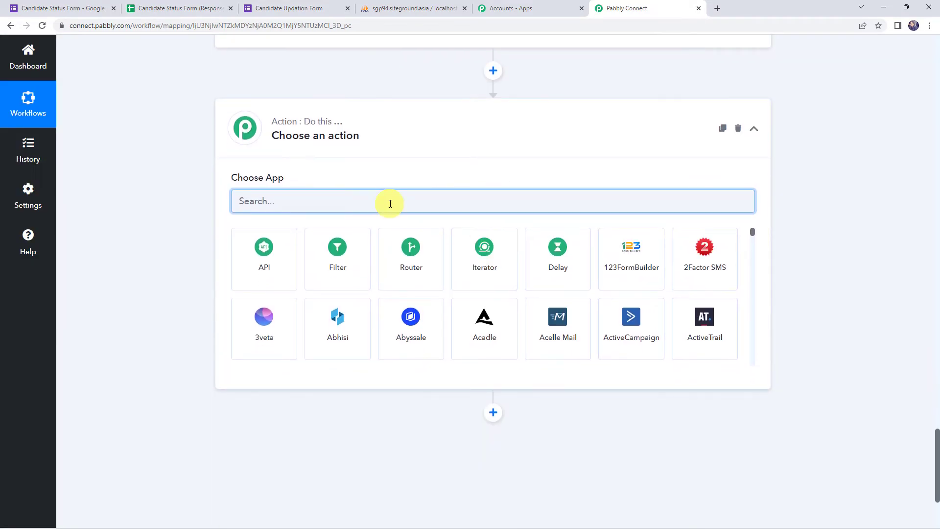
pyautogui.write('mys')
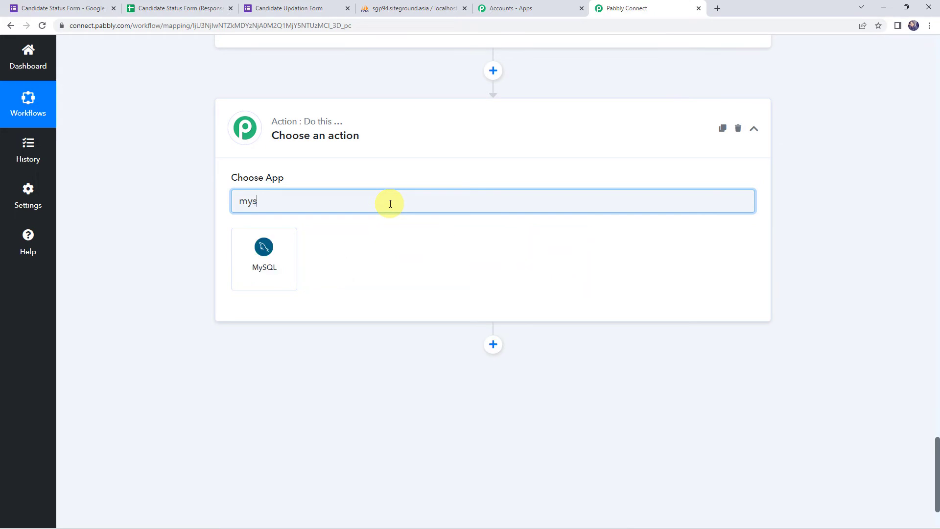
pyautogui.write('q')
pyautogui.click(269, 256)
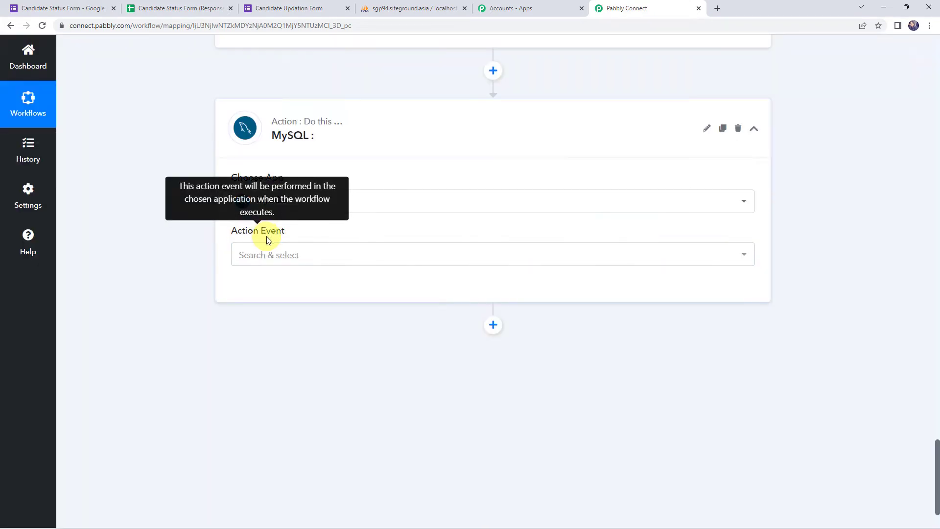
pyautogui.click(270, 255)
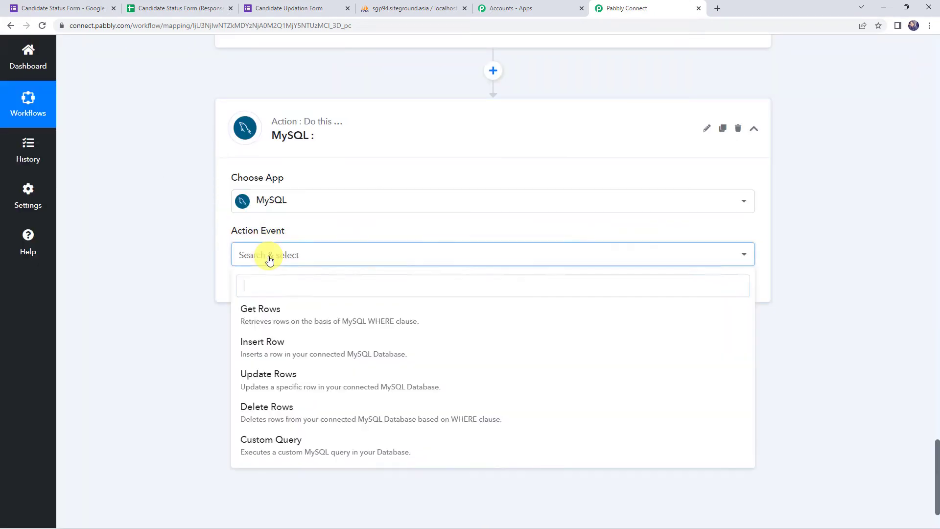
pyautogui.click(278, 386)
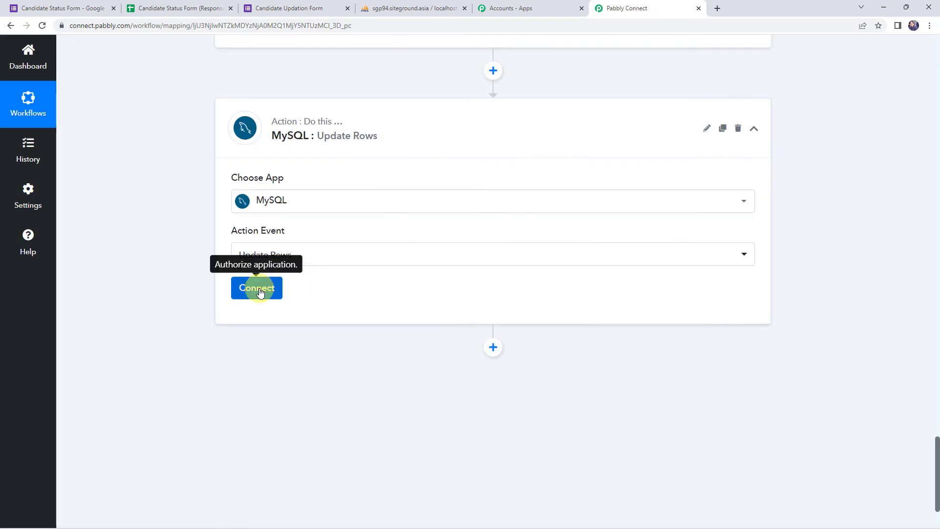
pyautogui.click(259, 291)
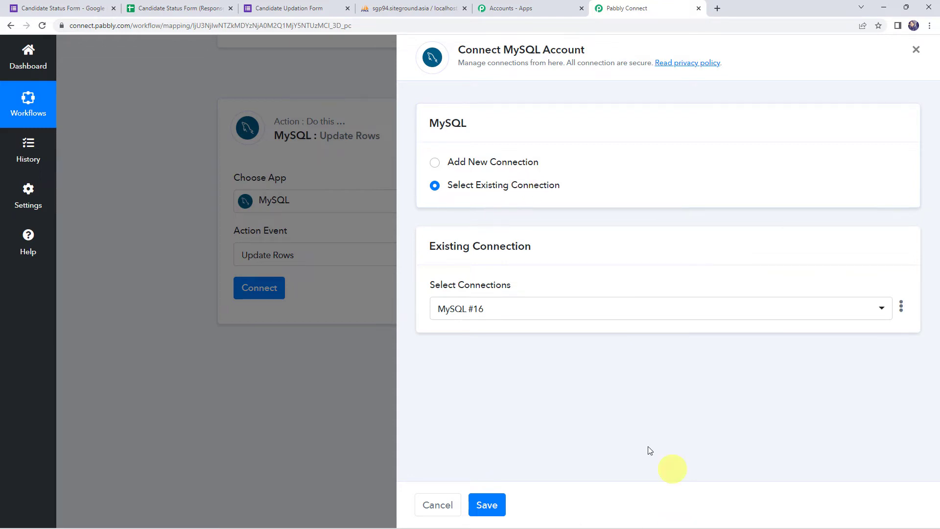
pyautogui.click(487, 504)
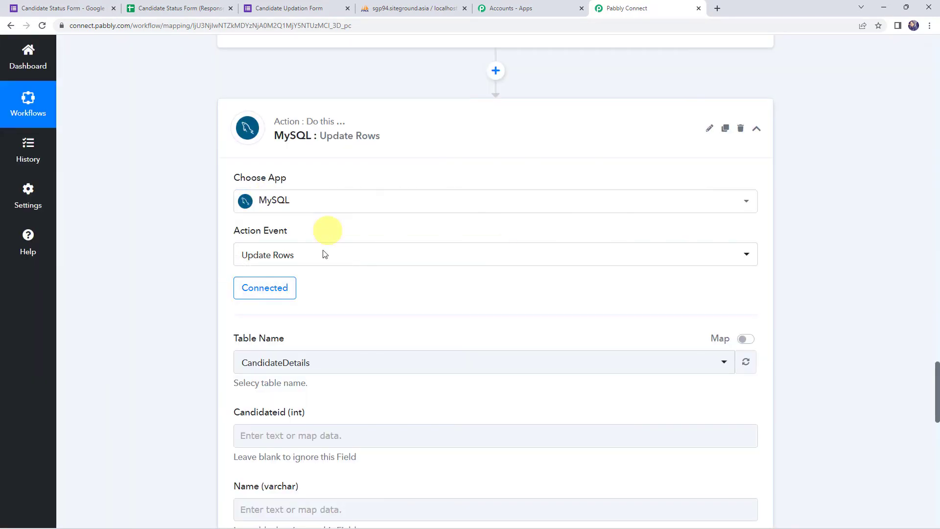
# Keep CandidateDetails as the update table and map the form's 1. Name into the Name column.
pyautogui.scroll(-2, 461, 284)
pyautogui.scroll(-1, 463, 283)
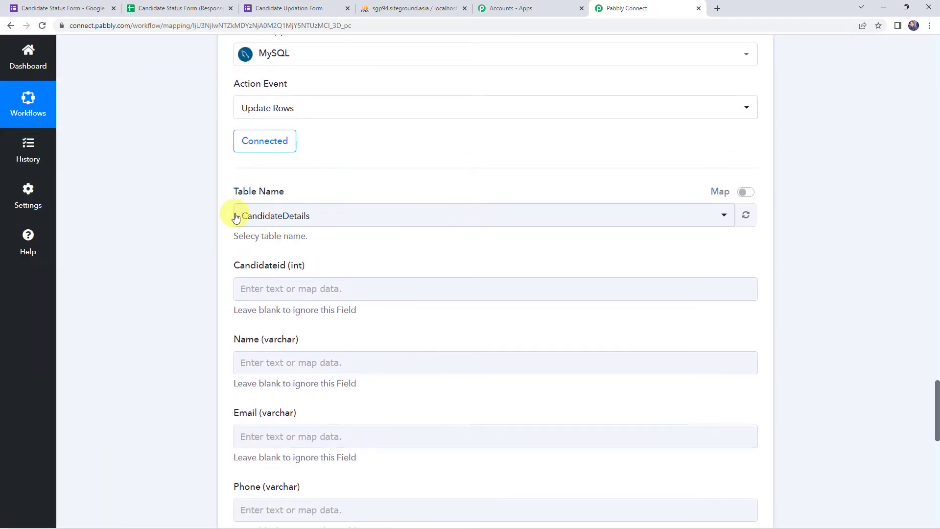
pyautogui.click(269, 222)
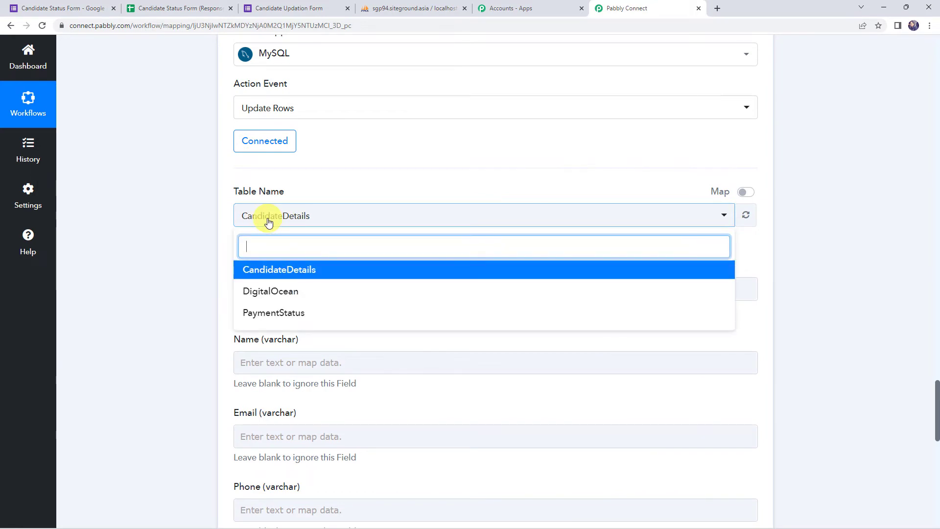
pyautogui.click(304, 275)
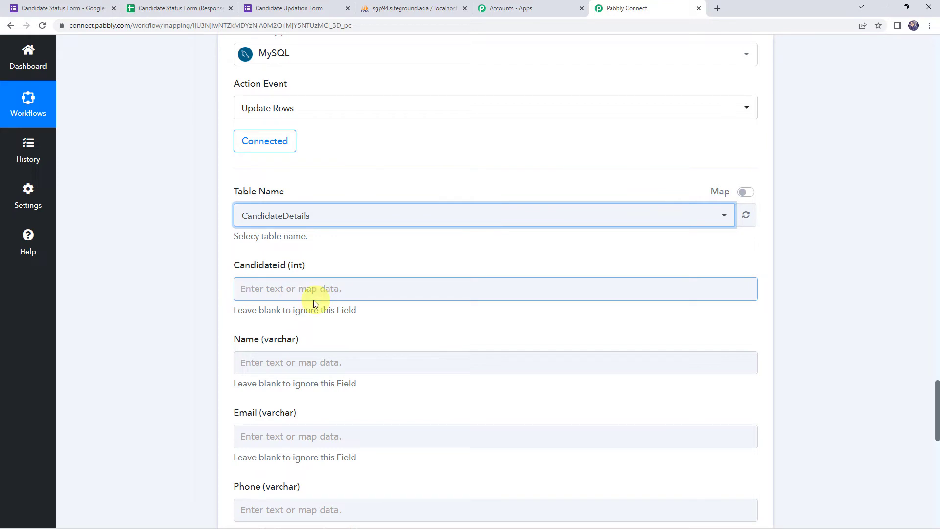
pyautogui.scroll(-2, 204, 279)
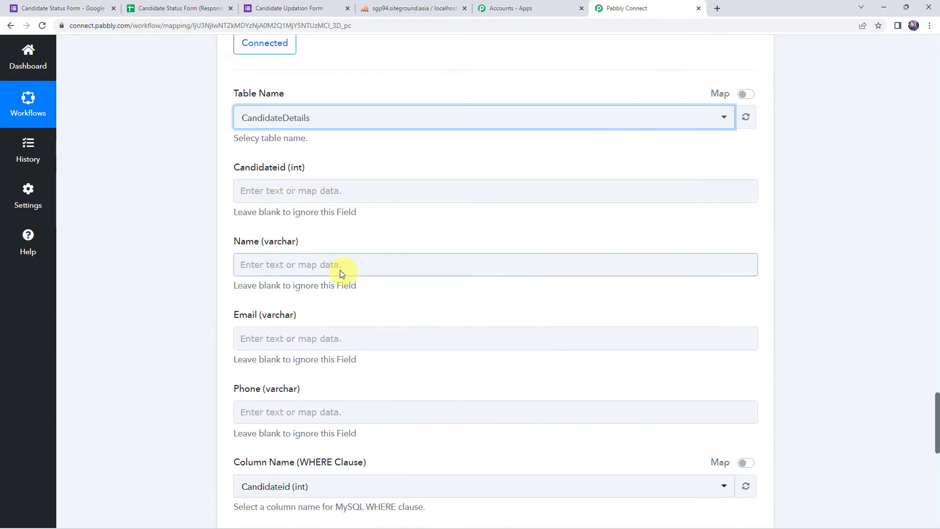
pyautogui.click(261, 267)
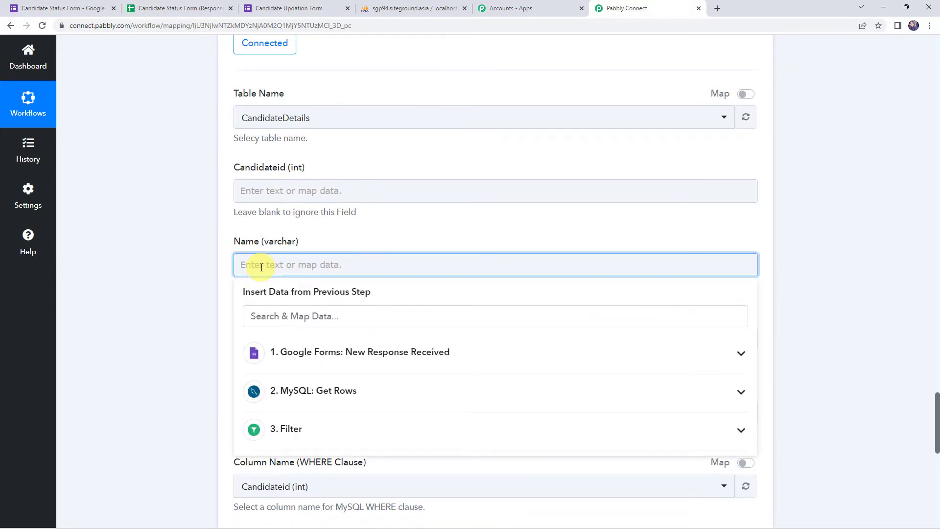
pyautogui.click(301, 359)
pyautogui.scroll(-5, 343, 362)
pyautogui.click(357, 397)
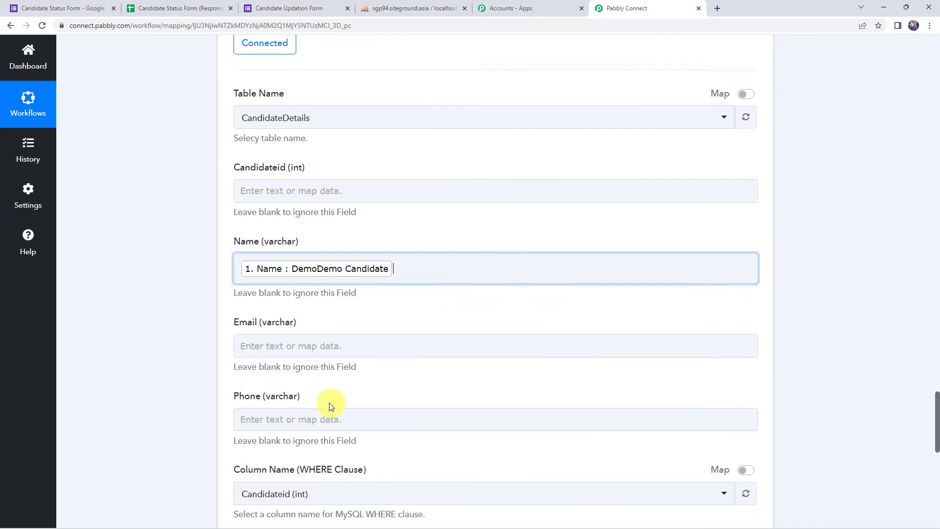
pyautogui.scroll(-3, 330, 406)
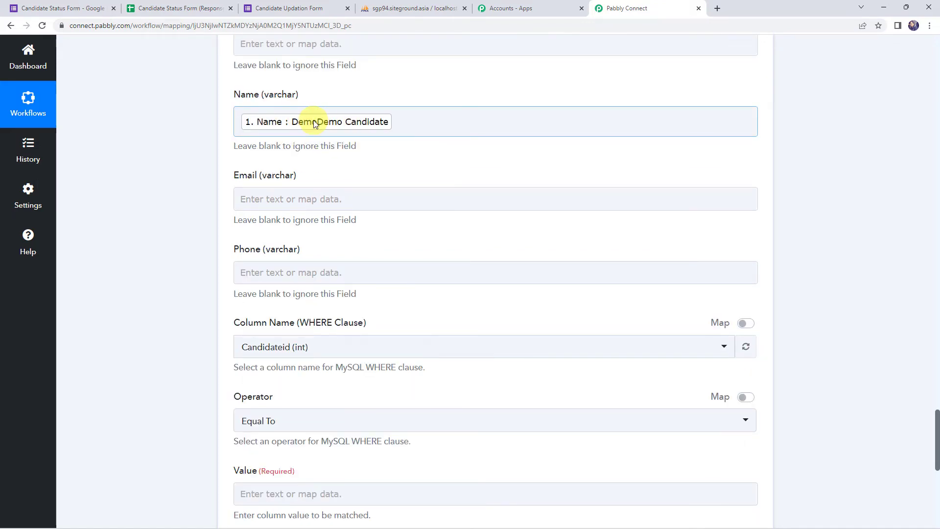
# Leave Email blank and map the form's 1. Phone No. into the Phone column.
pyautogui.click(264, 195)
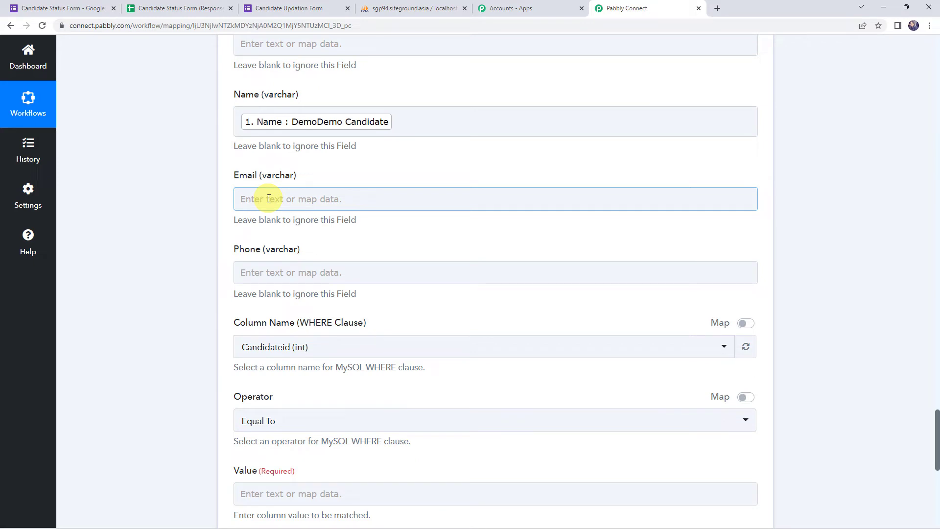
pyautogui.click(258, 272)
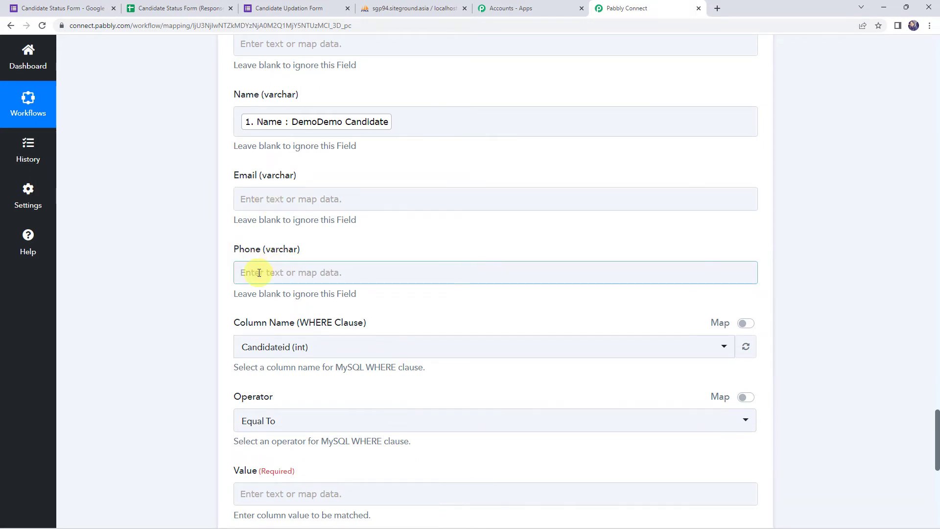
pyautogui.click(258, 273)
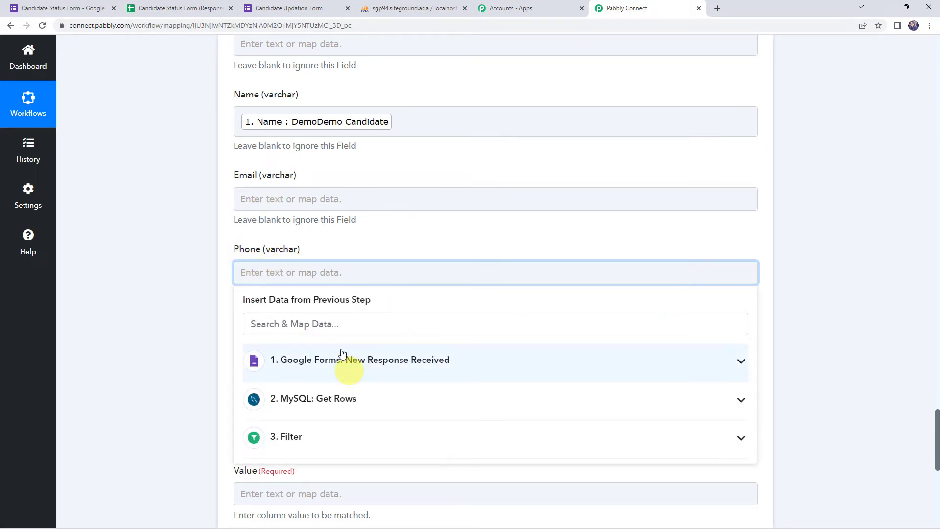
pyautogui.click(299, 360)
pyautogui.scroll(-5, 300, 378)
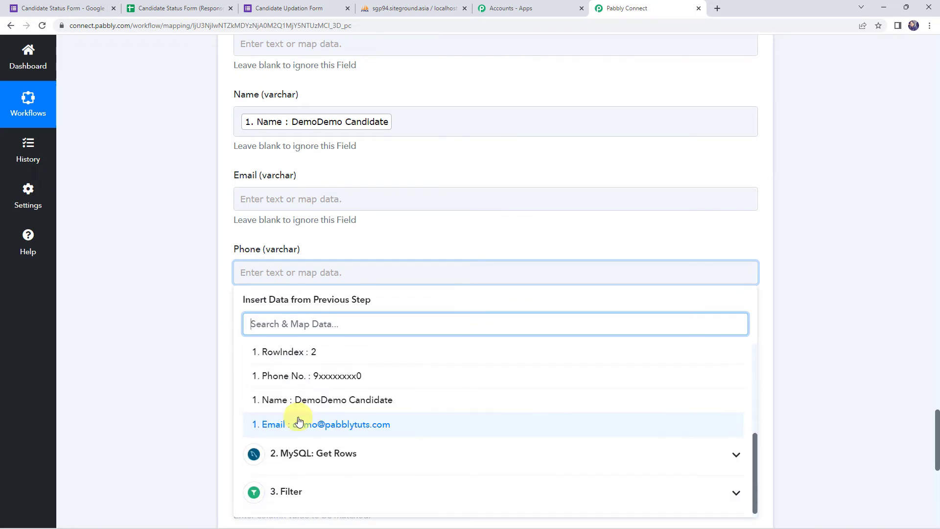
pyautogui.click(302, 379)
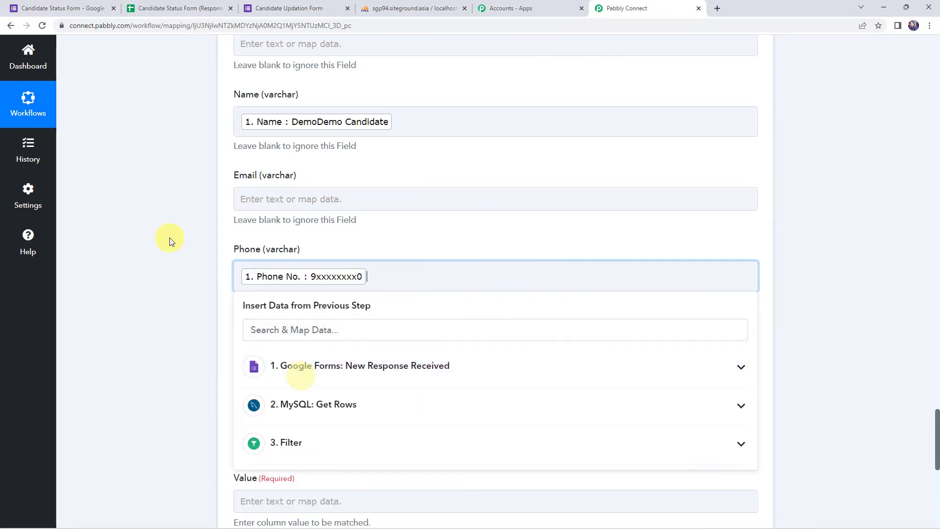
pyautogui.click(168, 241)
pyautogui.click(290, 286)
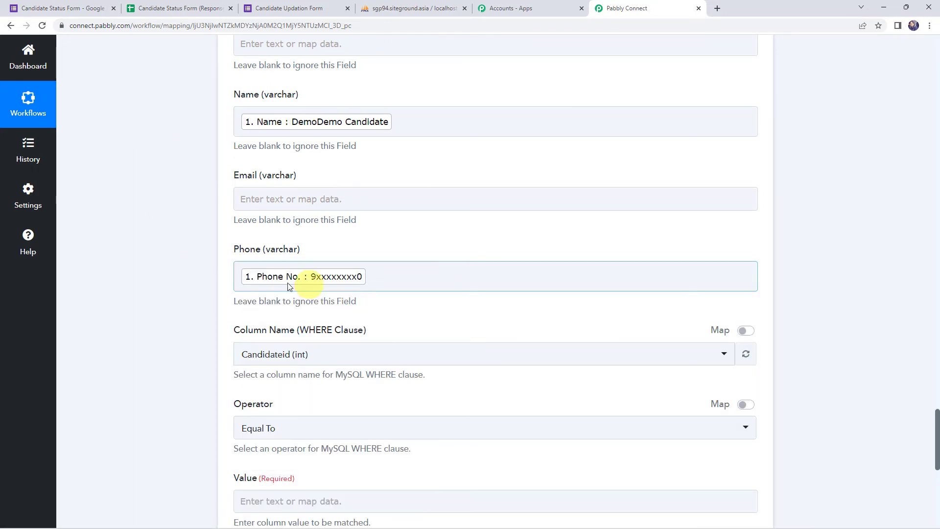
pyautogui.scroll(-3, 165, 266)
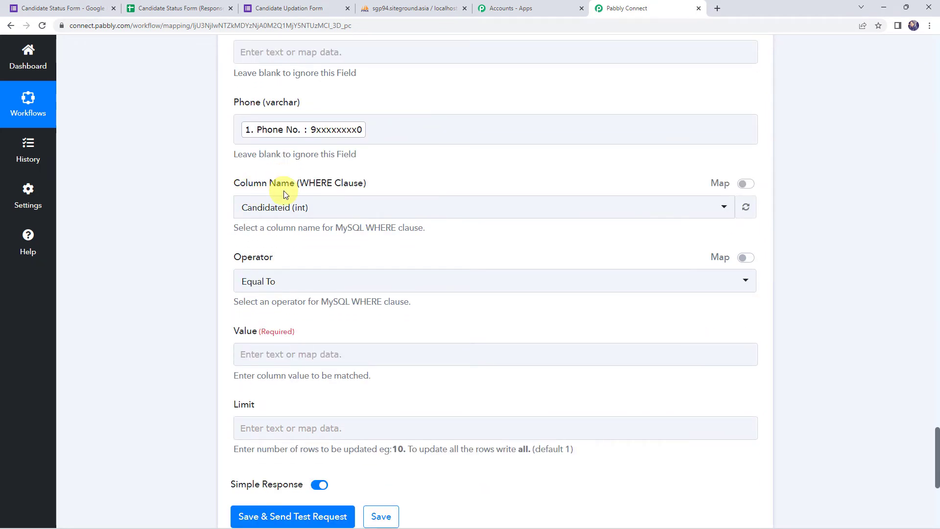
# Match rows on the Email column, mapping the form's Email answer into Value.
pyautogui.click(274, 215)
pyautogui.click(283, 216)
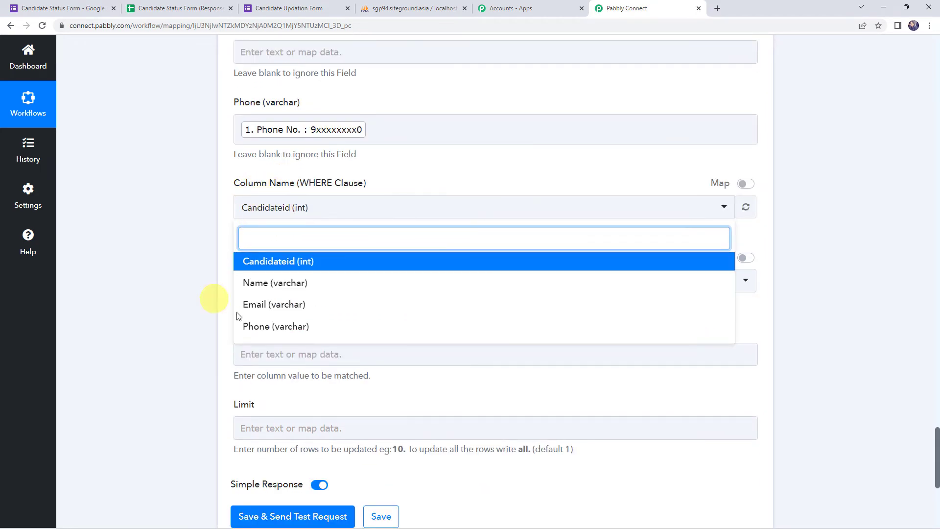
pyautogui.click(278, 306)
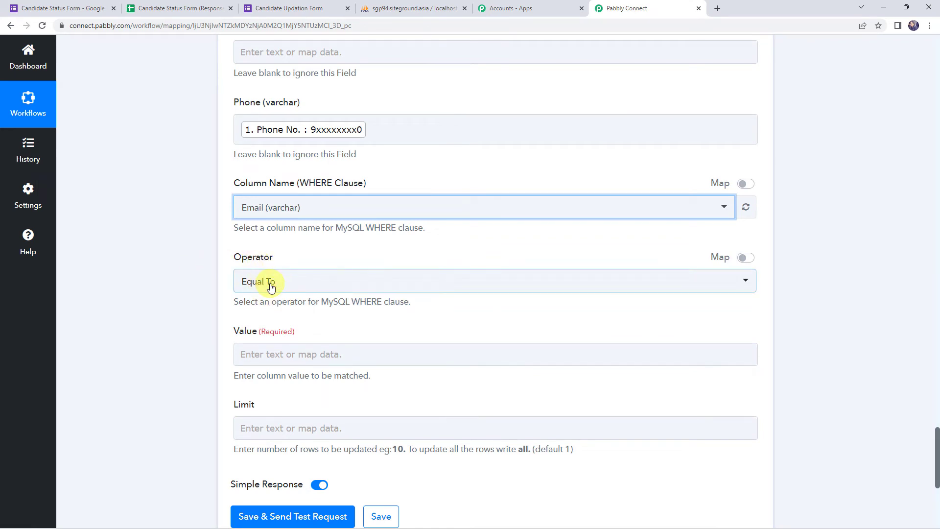
pyautogui.click(245, 351)
pyautogui.scroll(-4, 340, 263)
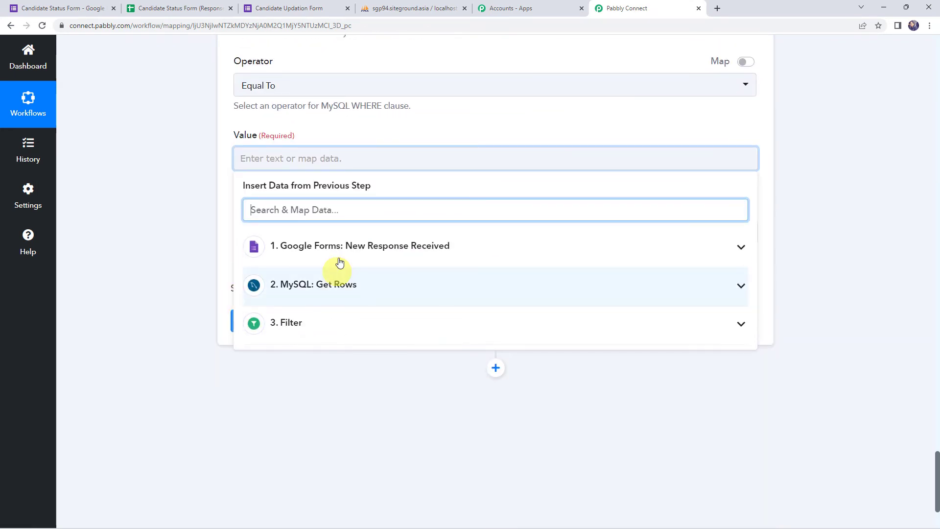
pyautogui.click(313, 252)
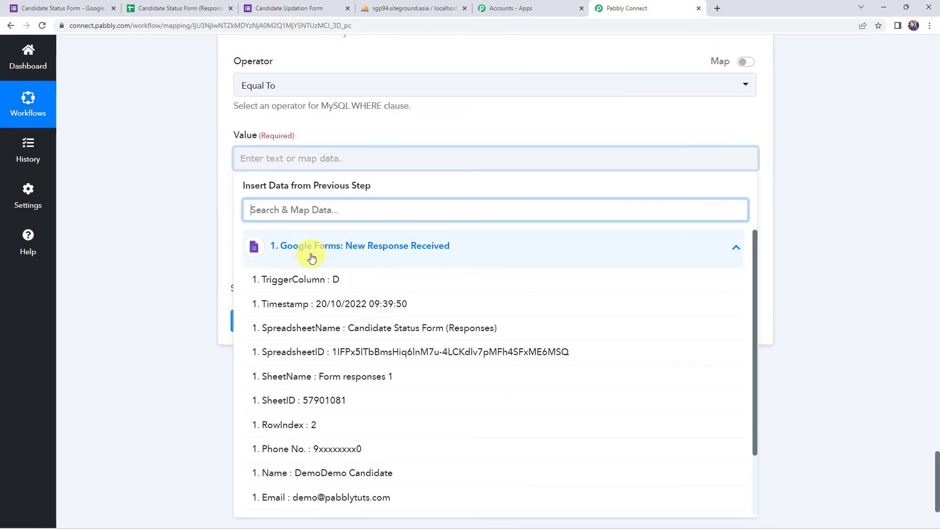
pyautogui.click(300, 497)
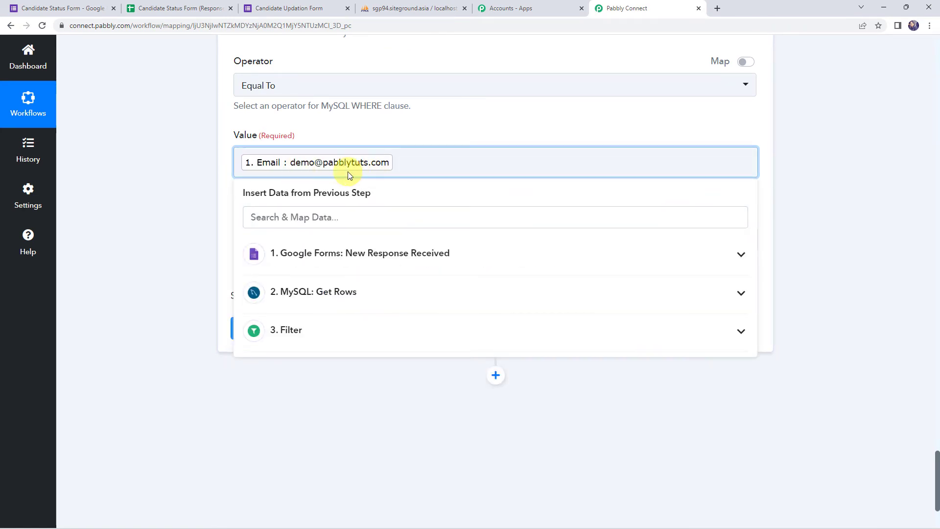
pyautogui.click(205, 163)
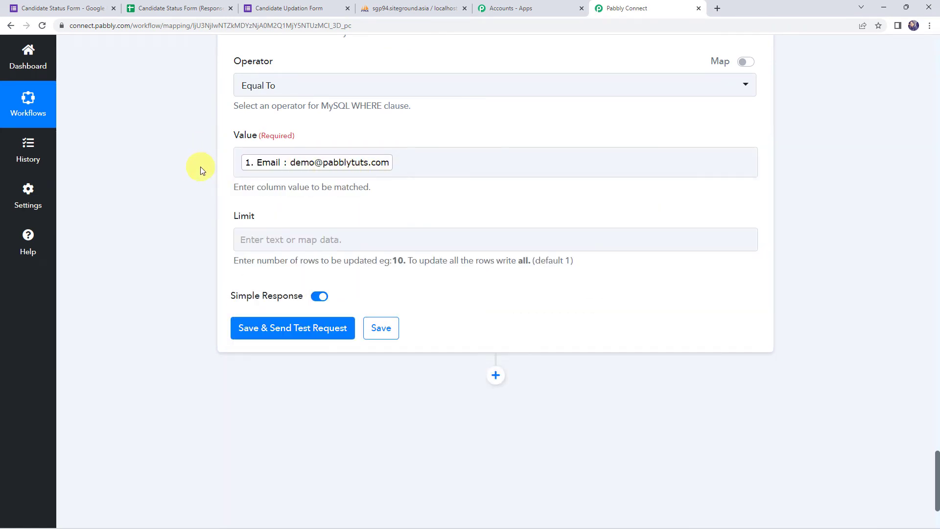
# Set Limit to all and test the update, confirming Updated Successfully with 1 row affected.
pyautogui.click(257, 240)
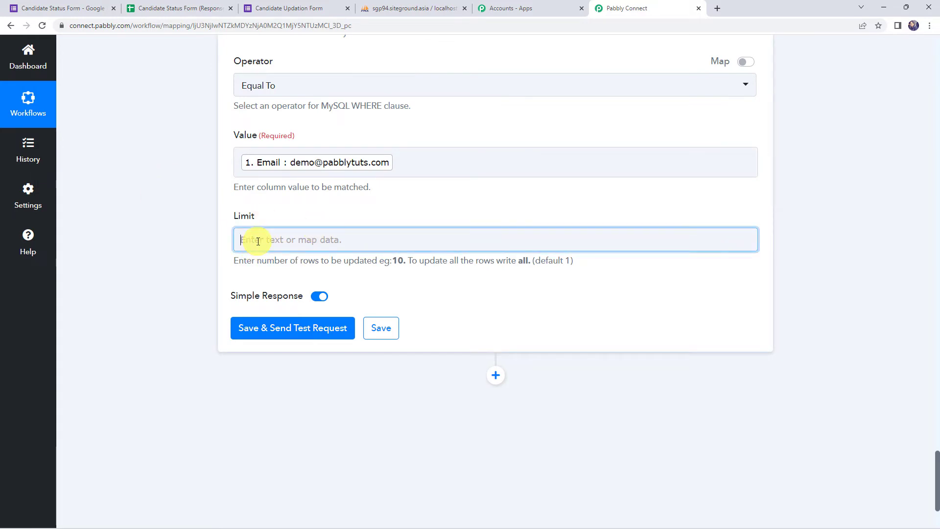
pyautogui.write('all')
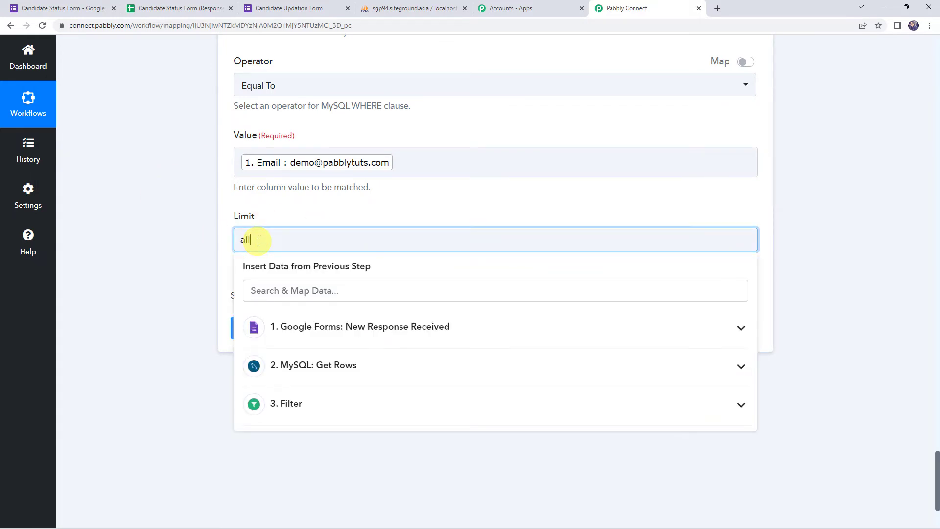
pyautogui.click(216, 297)
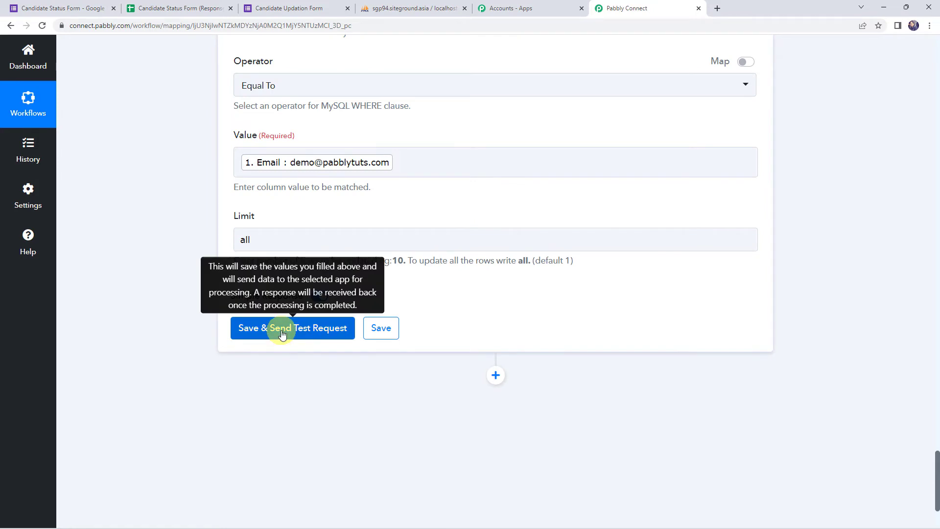
pyautogui.click(282, 335)
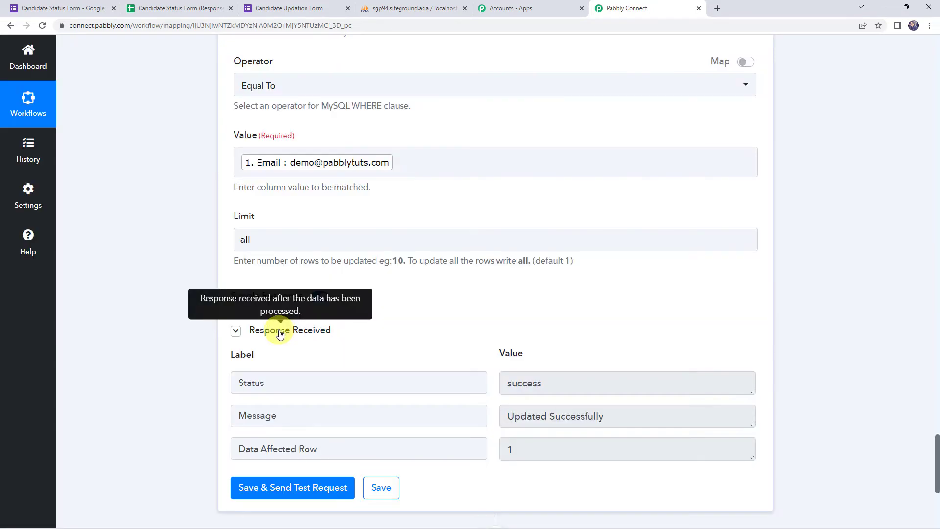
pyautogui.click(282, 384)
pyautogui.click(600, 387)
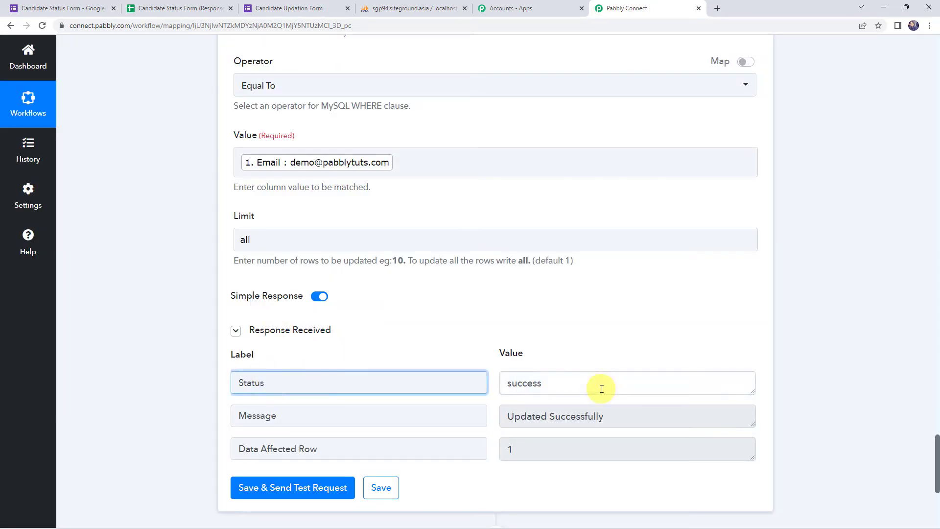
pyautogui.click(359, 411)
pyautogui.click(624, 416)
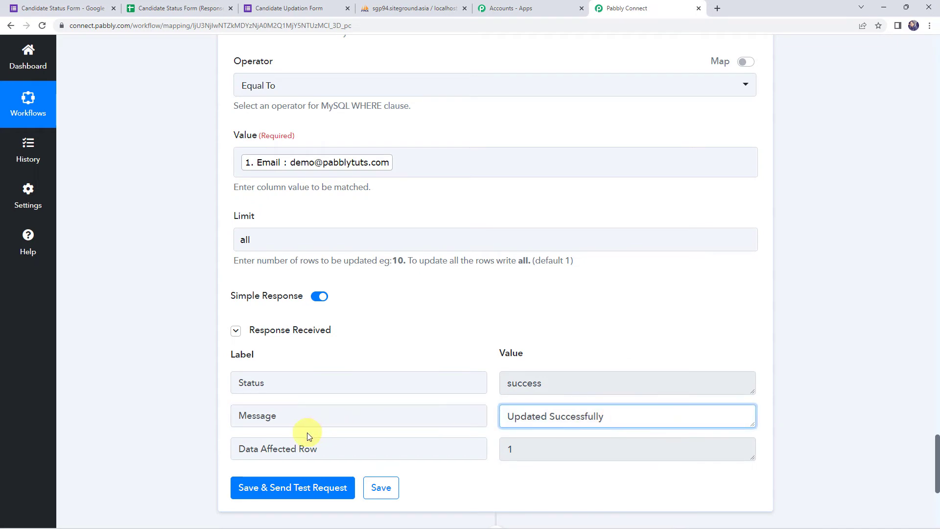
pyautogui.press('Tab')
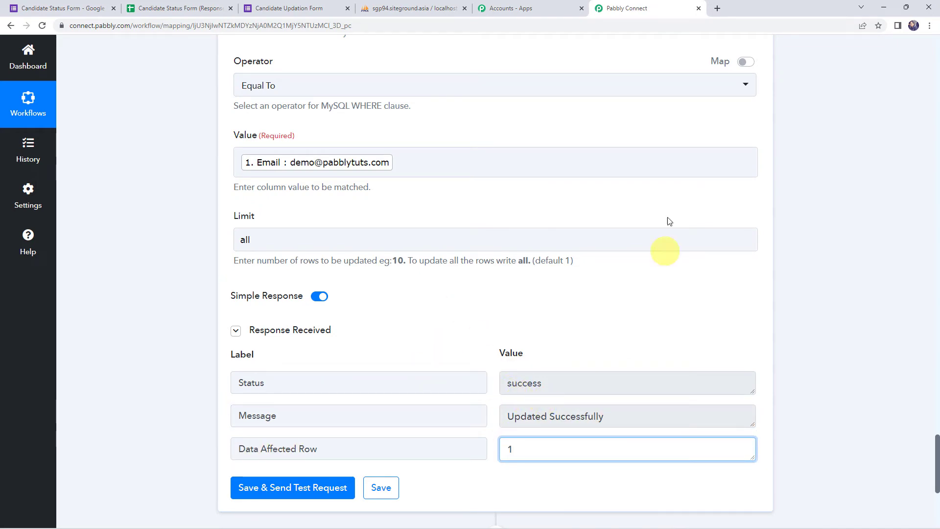
pyautogui.click(432, 4)
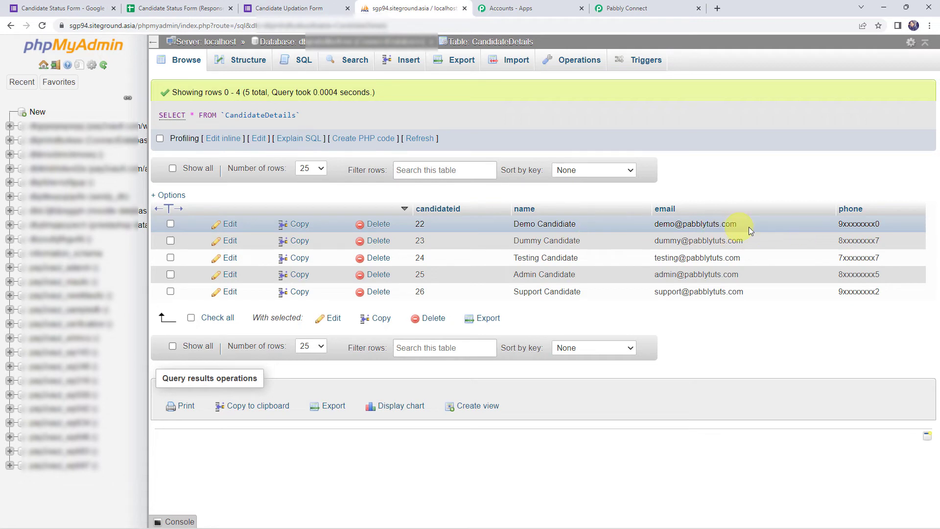
pyautogui.click(42, 26)
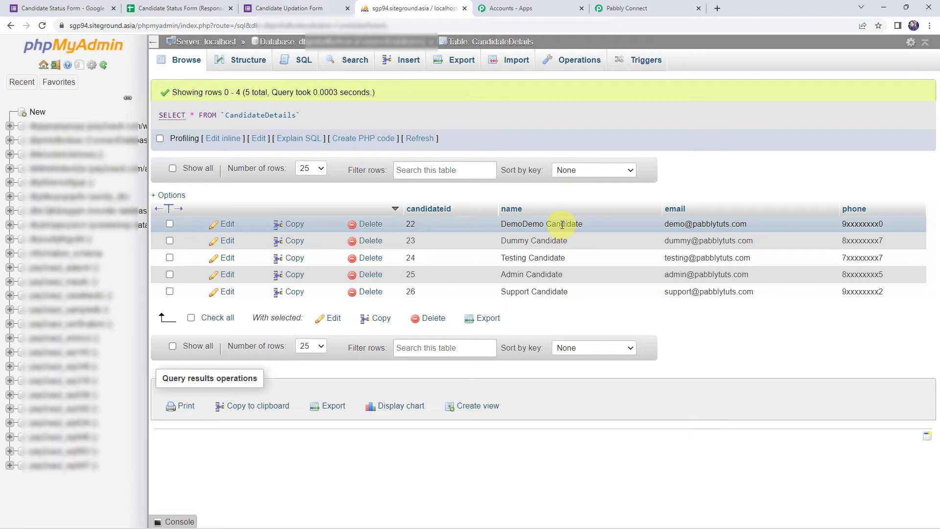
pyautogui.click(643, 9)
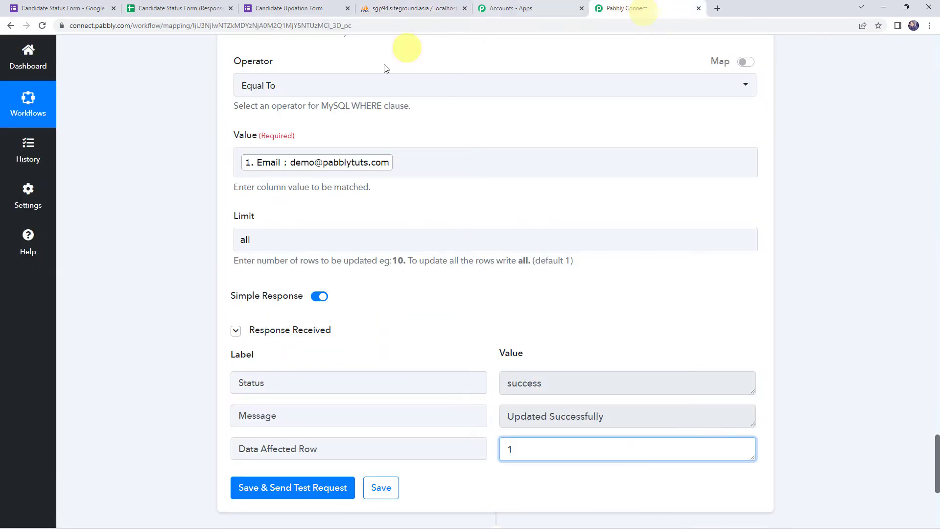
# Add a WhatsApp Cloud API action step using the Send Template Message event.
pyautogui.scroll(-5, 178, 249)
pyautogui.scroll(-1, 265, 229)
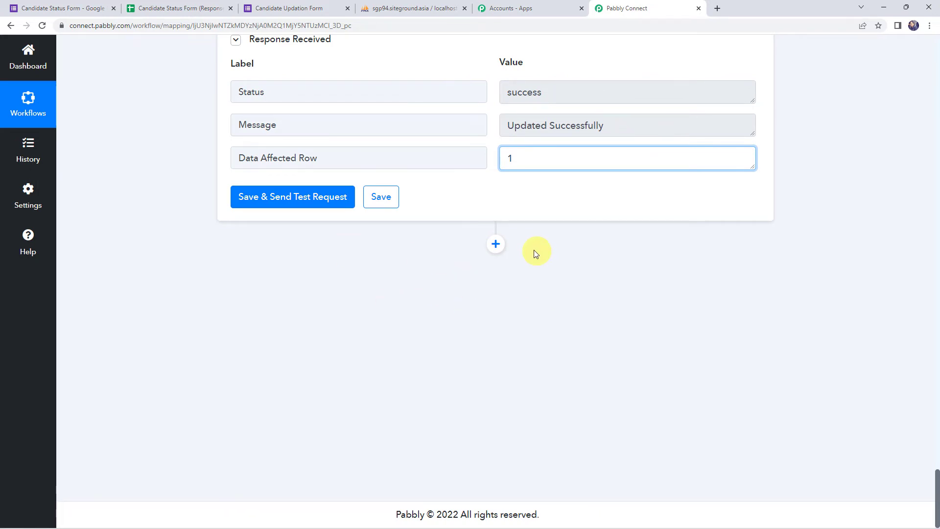
pyautogui.click(495, 243)
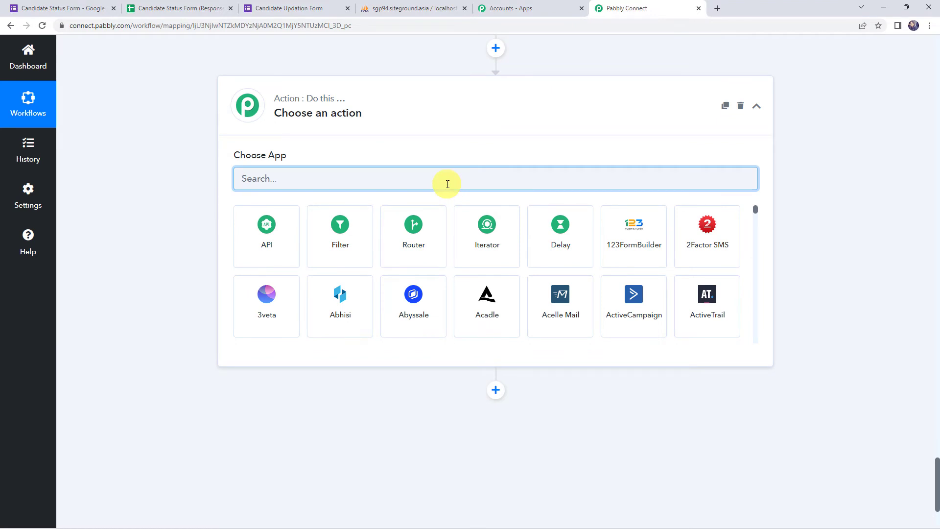
pyautogui.write('whats')
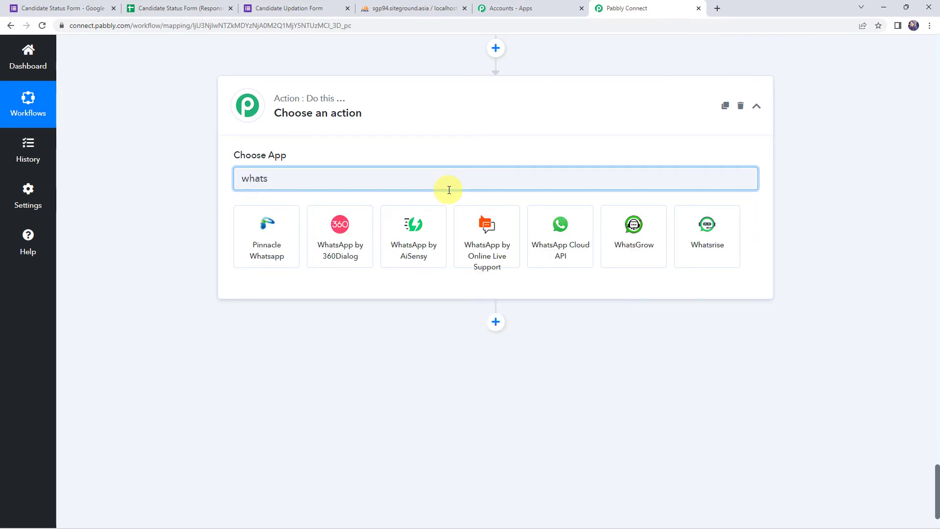
pyautogui.click(560, 227)
pyautogui.click(248, 234)
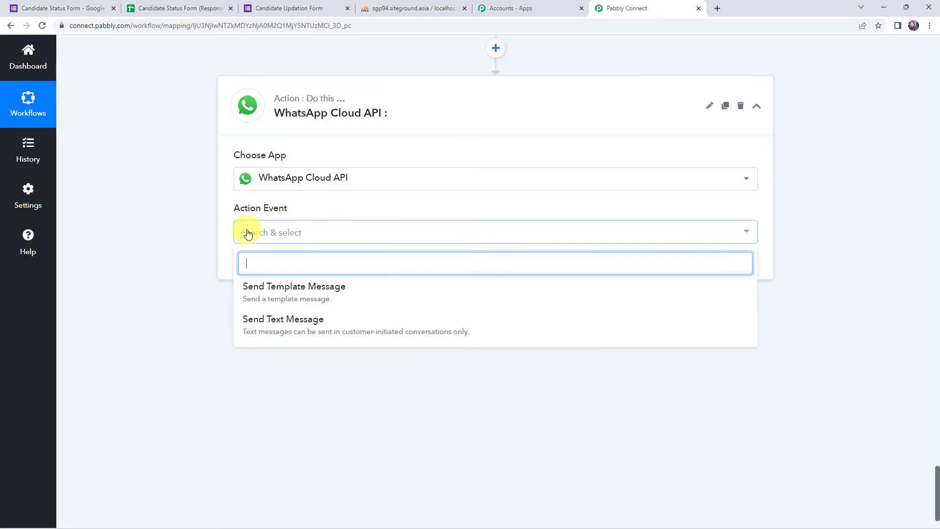
pyautogui.click(285, 291)
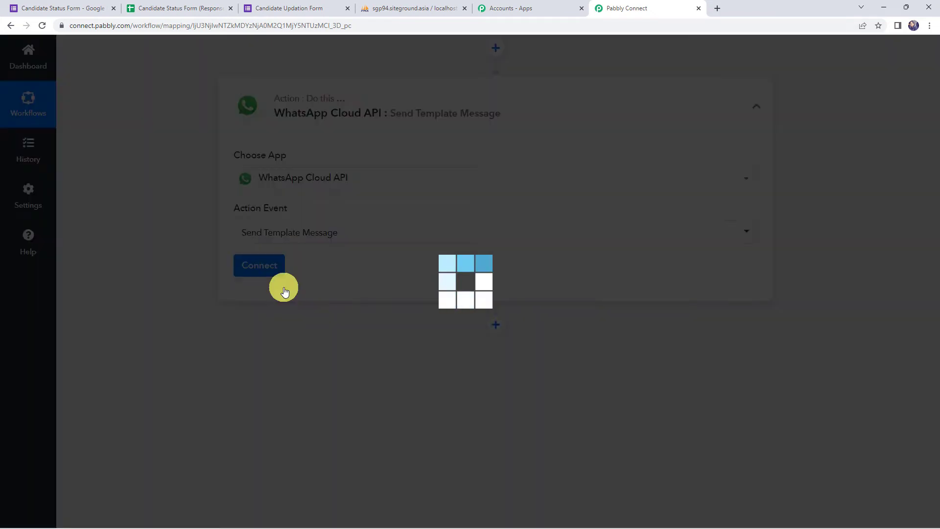
# Choose Add New Connection to show the token, Phone Number ID and Business Account ID fields.
pyautogui.click(270, 266)
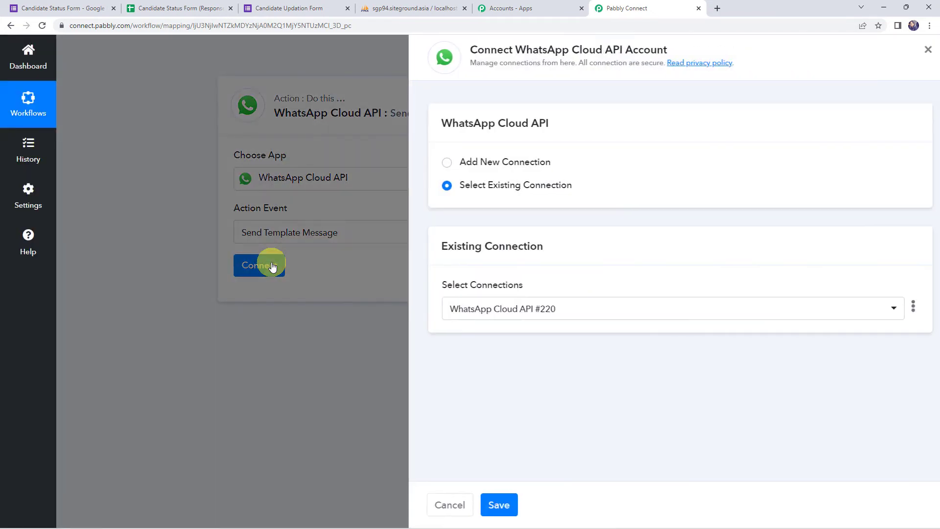
pyautogui.click(491, 162)
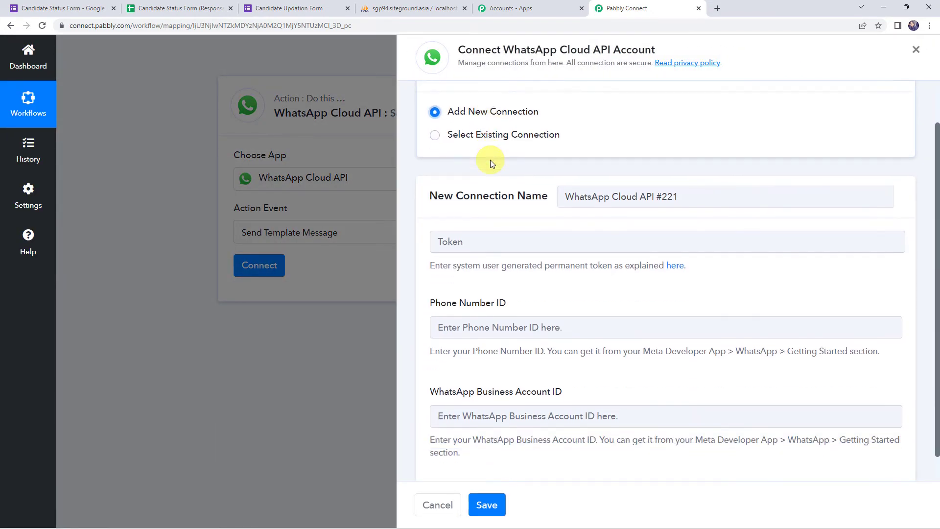
pyautogui.scroll(-2, 489, 162)
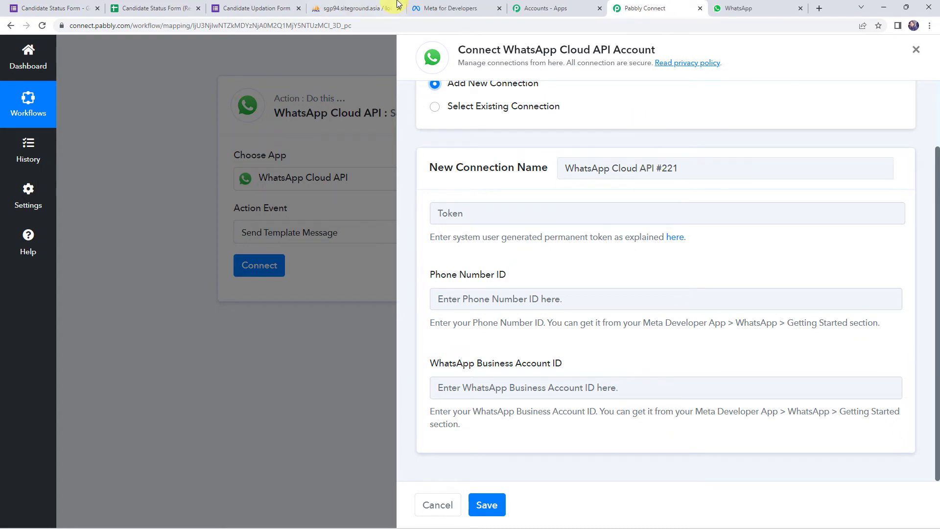
# Open MyConnectMsg App from the Meta for Developers apps list and expand WhatsApp.
pyautogui.click(463, 4)
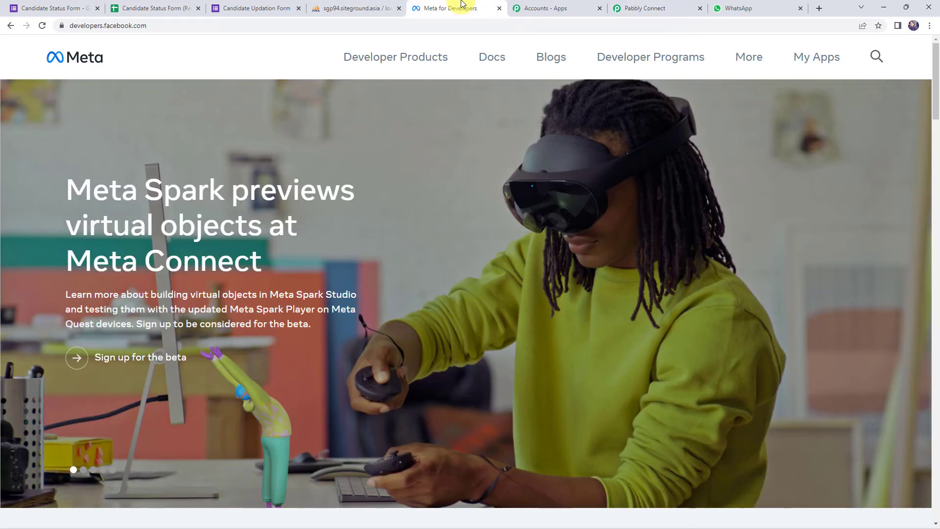
pyautogui.click(73, 27)
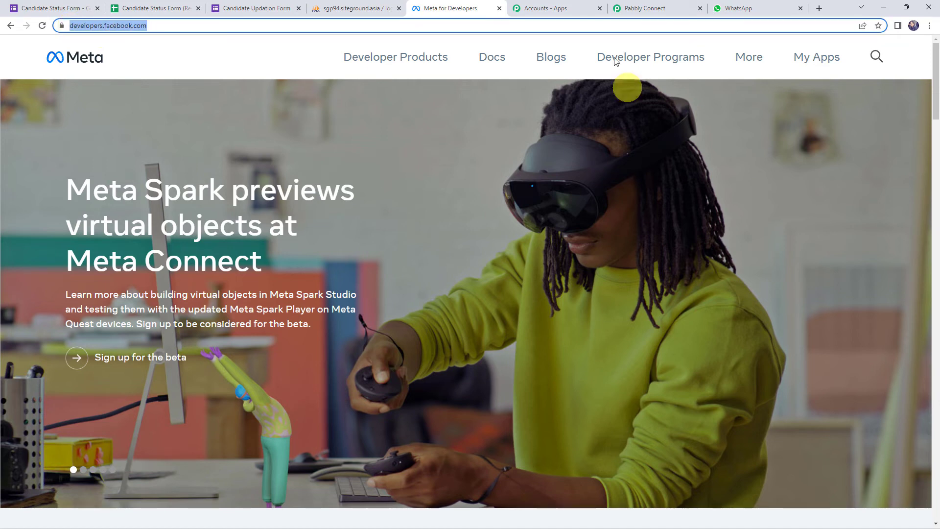
pyautogui.click(815, 61)
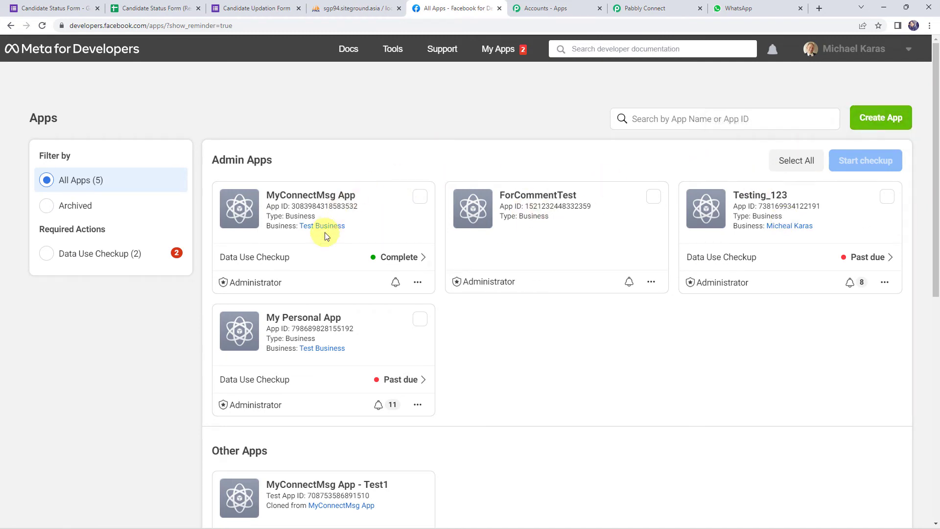
pyautogui.click(296, 197)
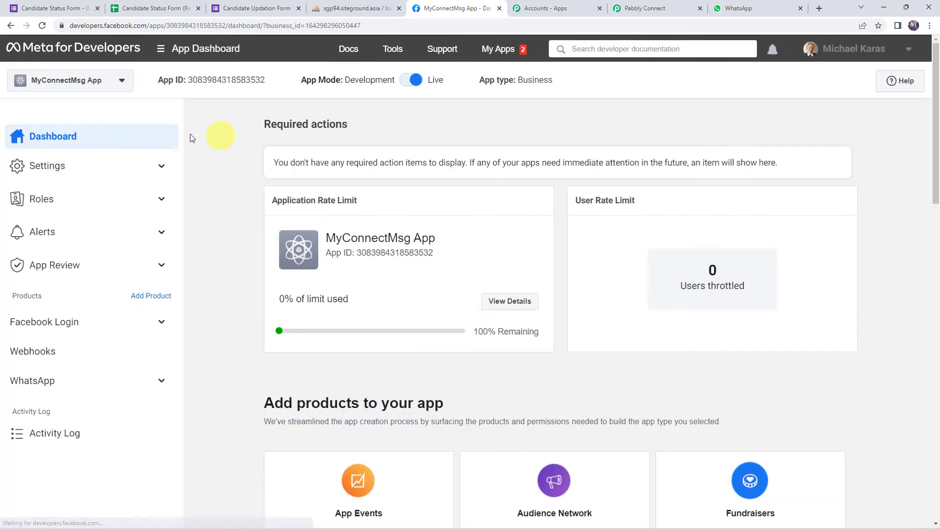
pyautogui.click(39, 384)
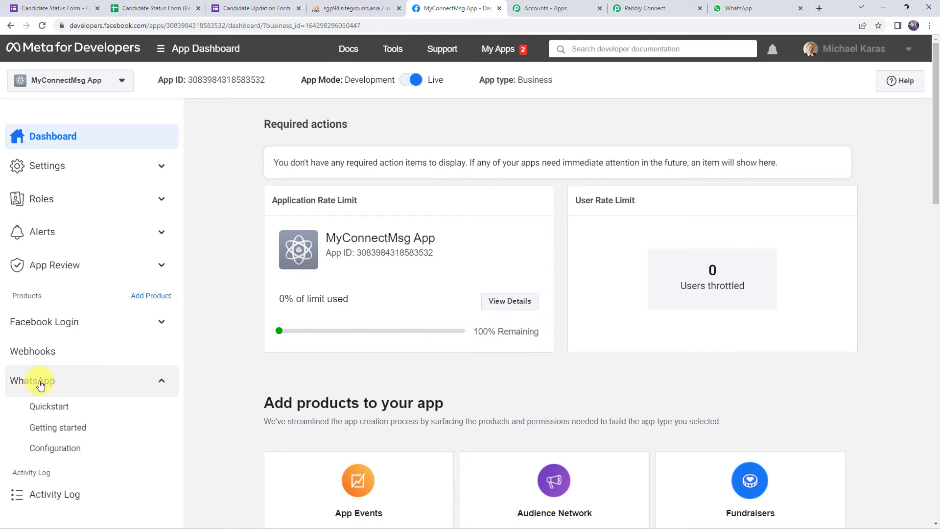
# Open WhatsApp Getting started and review the temporary access token's 23-hour expiry.
pyautogui.click(54, 429)
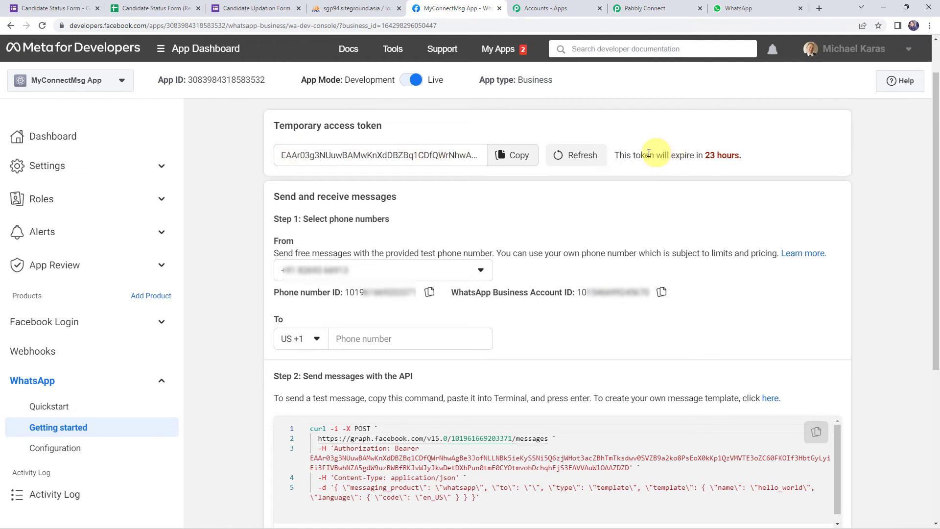
pyautogui.moveTo(620, 155); pyautogui.dragTo(762, 160)
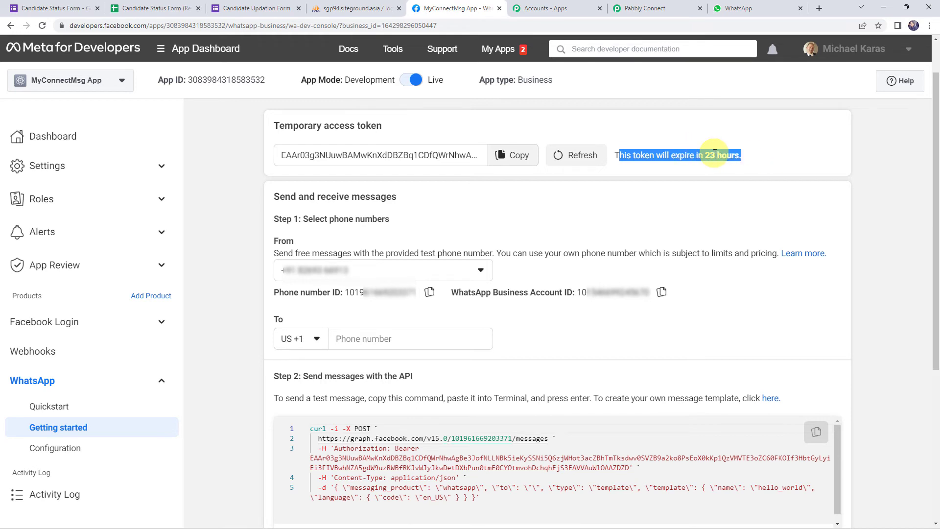
pyautogui.click(714, 138)
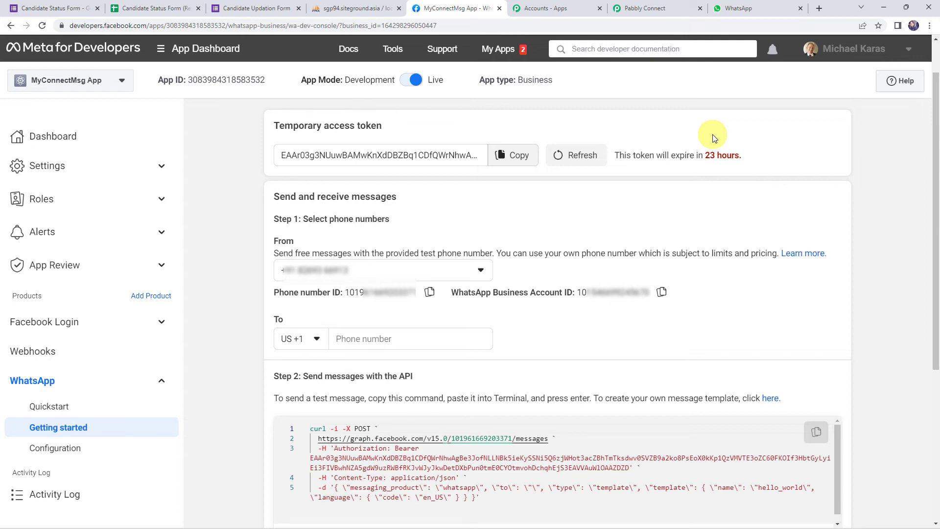
# Save the WhatsApp step with WhatsApp Cloud API Final Connection, then return to Meta's Getting started page.
pyautogui.click(653, 8)
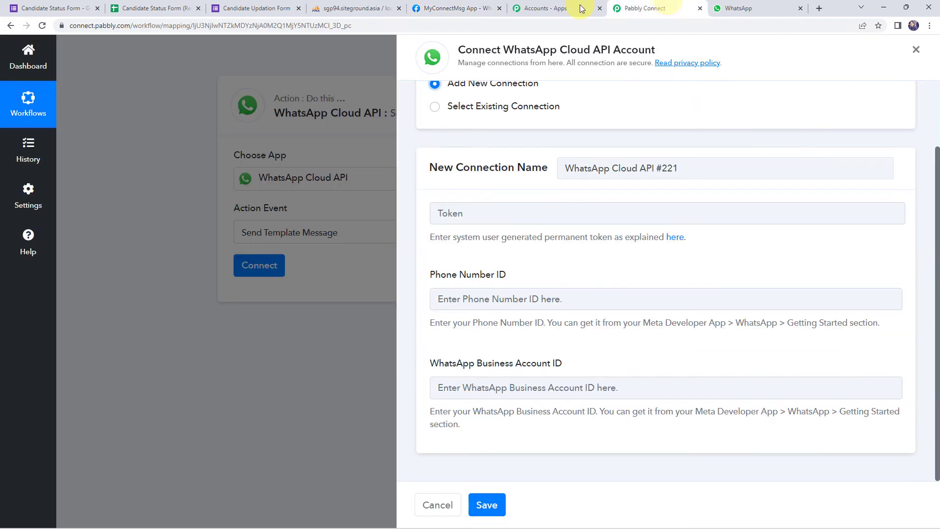
pyautogui.click(477, 107)
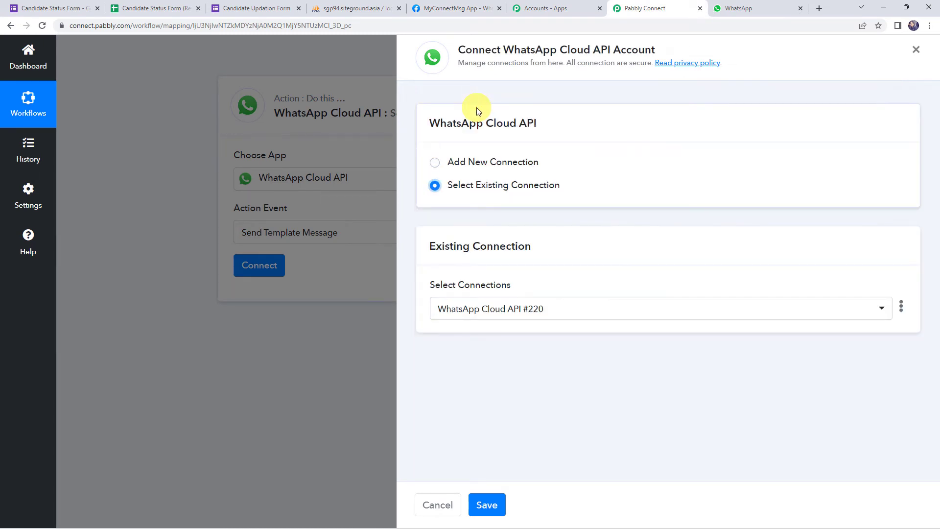
pyautogui.click(882, 309)
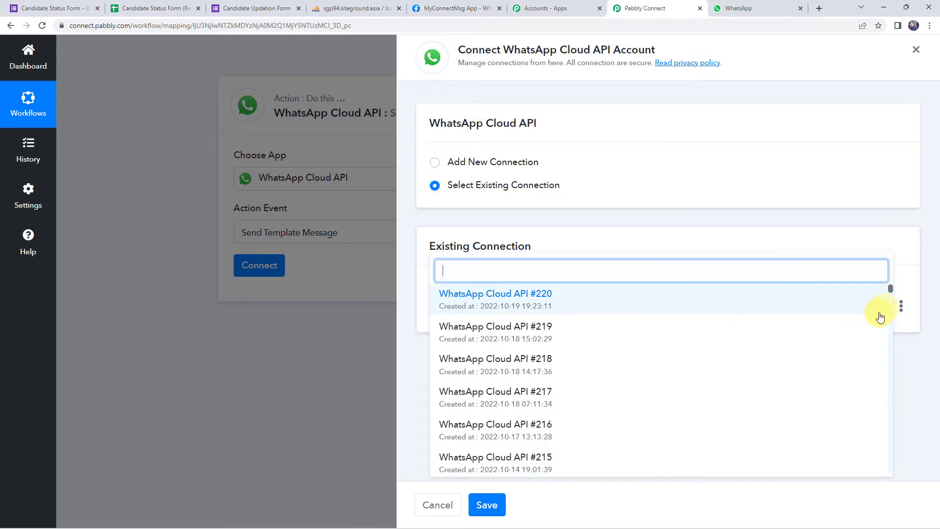
pyautogui.moveTo(891, 291); pyautogui.dragTo(889, 470)
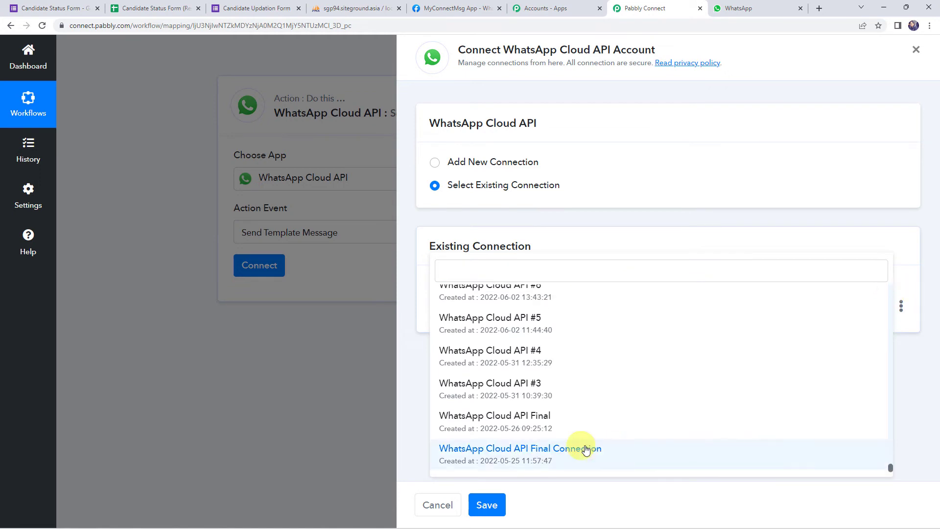
pyautogui.click(586, 449)
pyautogui.click(490, 504)
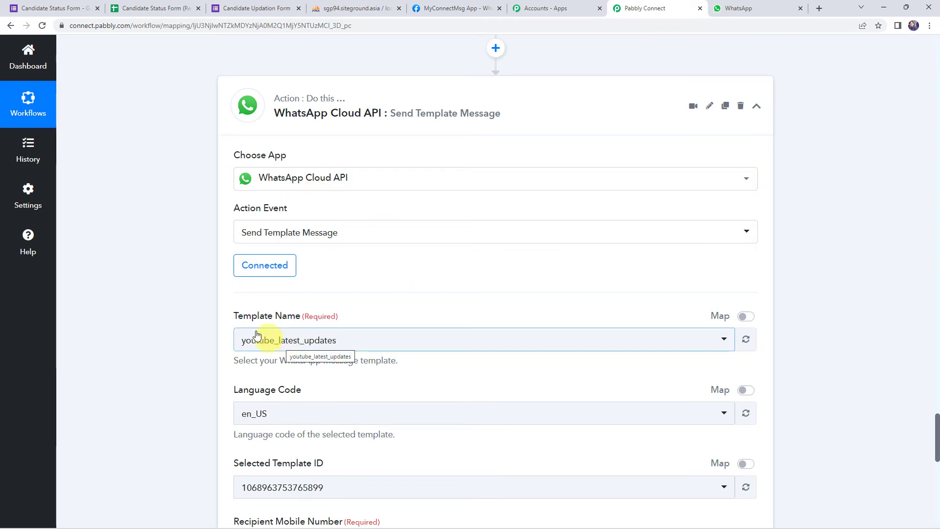
pyautogui.scroll(-1, 206, 310)
pyautogui.scroll(-2, 145, 291)
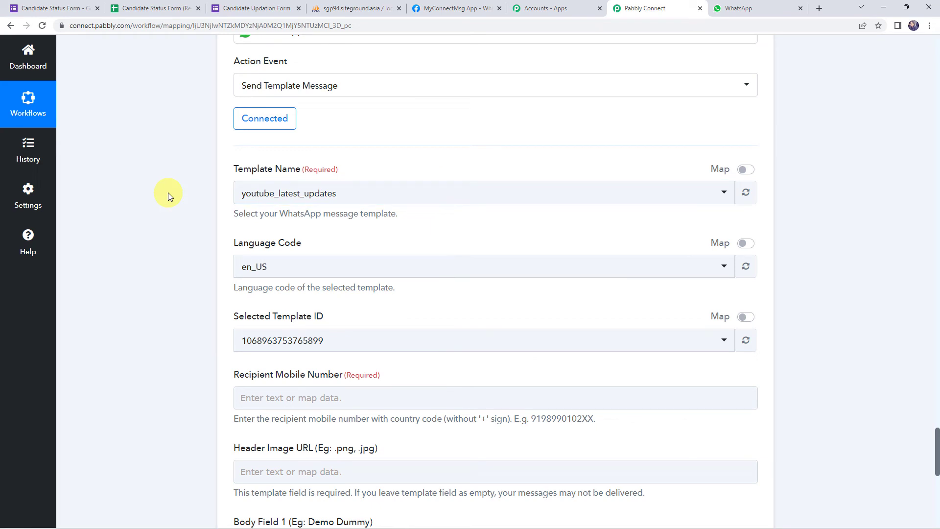
pyautogui.click(456, 8)
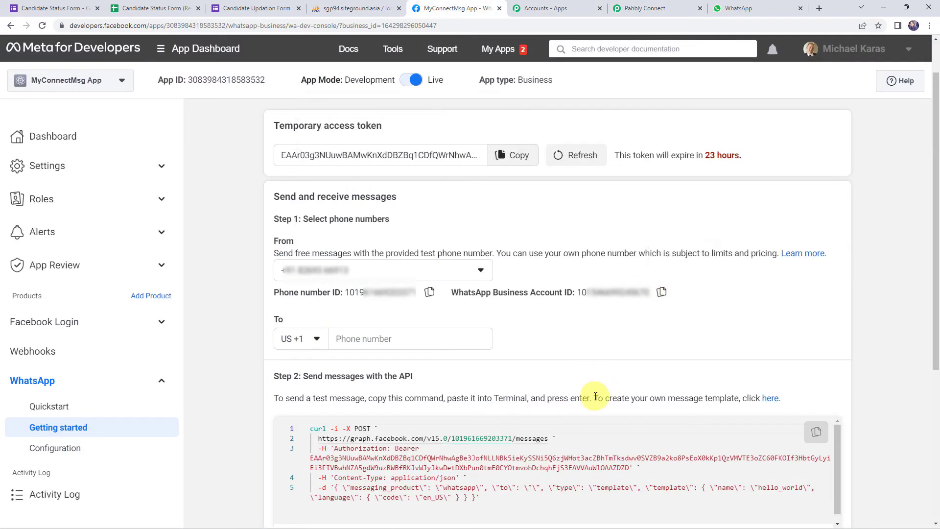
# Follow the 'here' template link and browse templates like attendance_message, employee_report and work_report.
pyautogui.moveTo(596, 397); pyautogui.dragTo(740, 403)
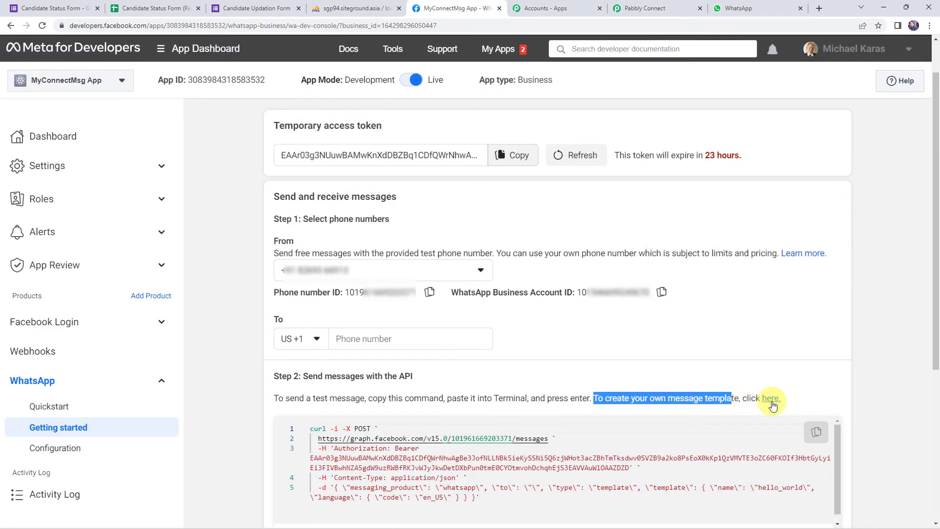
pyautogui.click(770, 399)
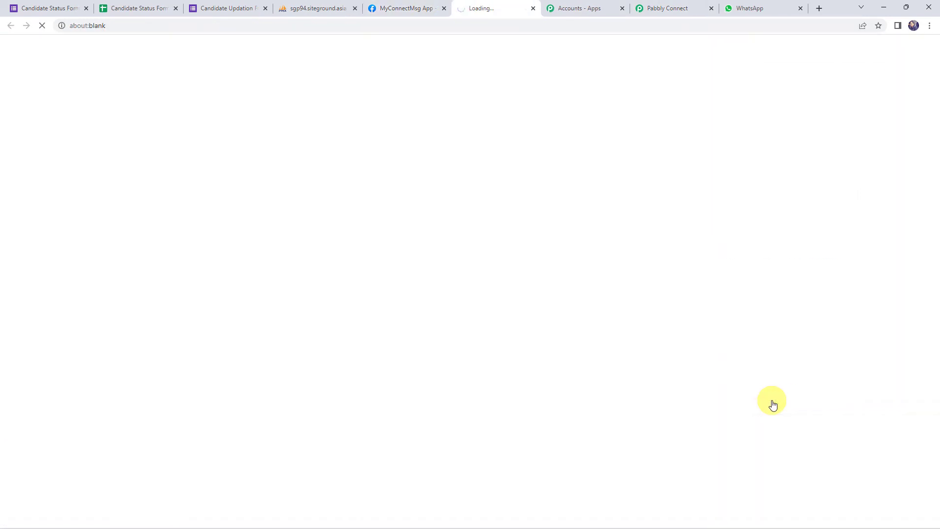
pyautogui.scroll(-15, 398, 221)
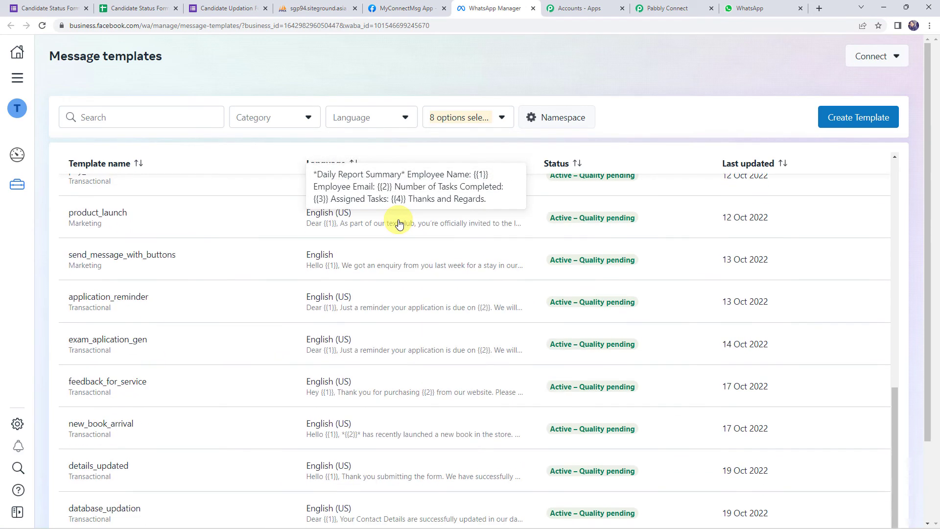
pyautogui.scroll(-1, 399, 223)
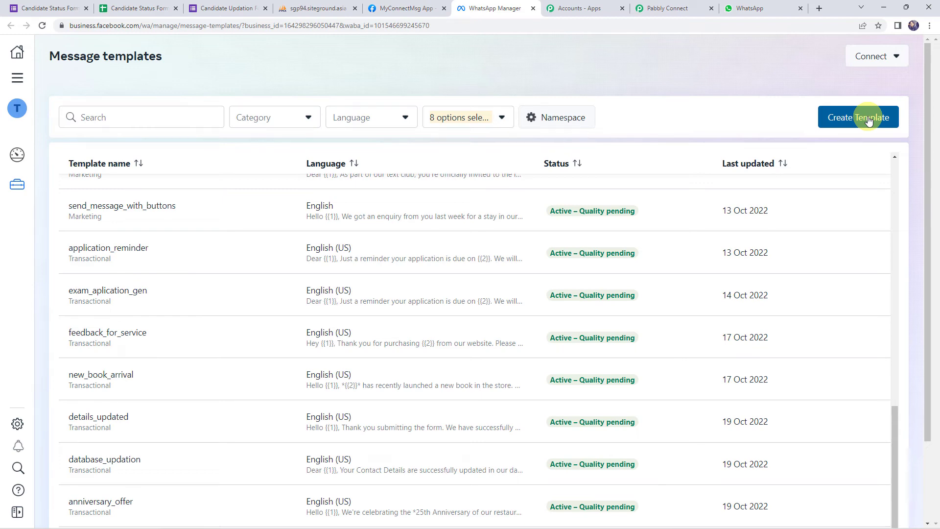
pyautogui.scroll(5, 235, 305)
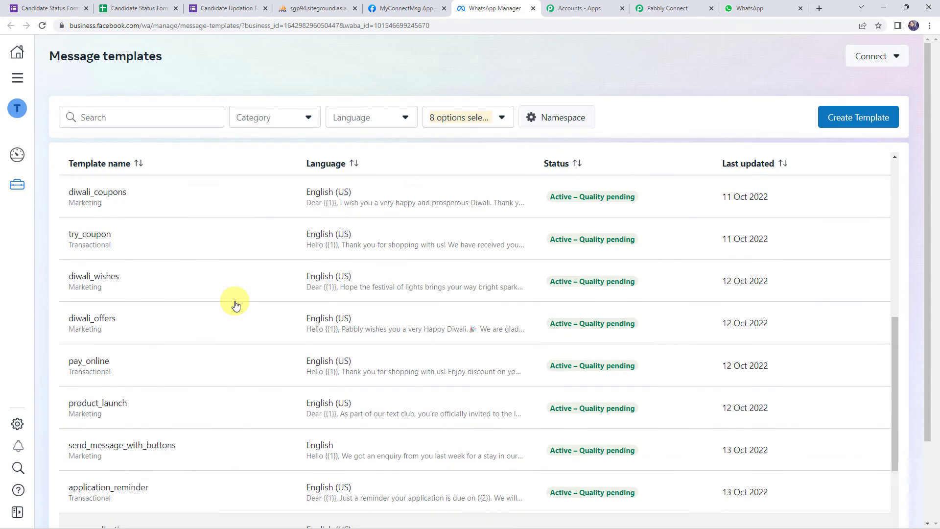
pyautogui.scroll(8, 236, 305)
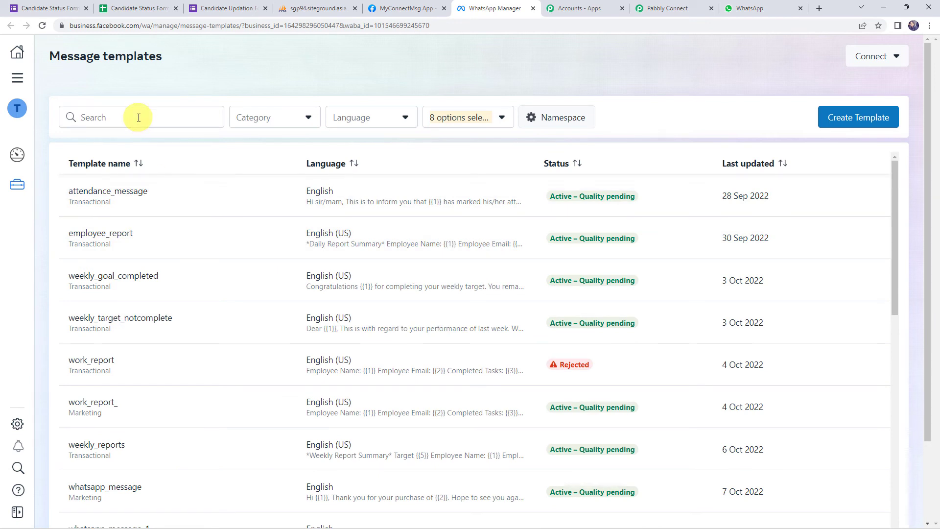
# Search templates for 'database' and open database_updation, enlarging its Body field.
pyautogui.click(139, 118)
pyautogui.write('data')
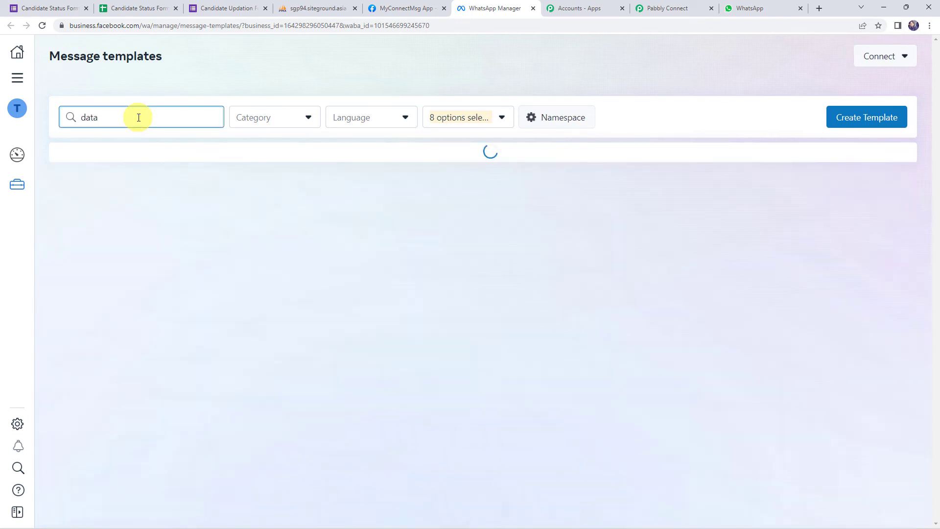
pyautogui.write('base')
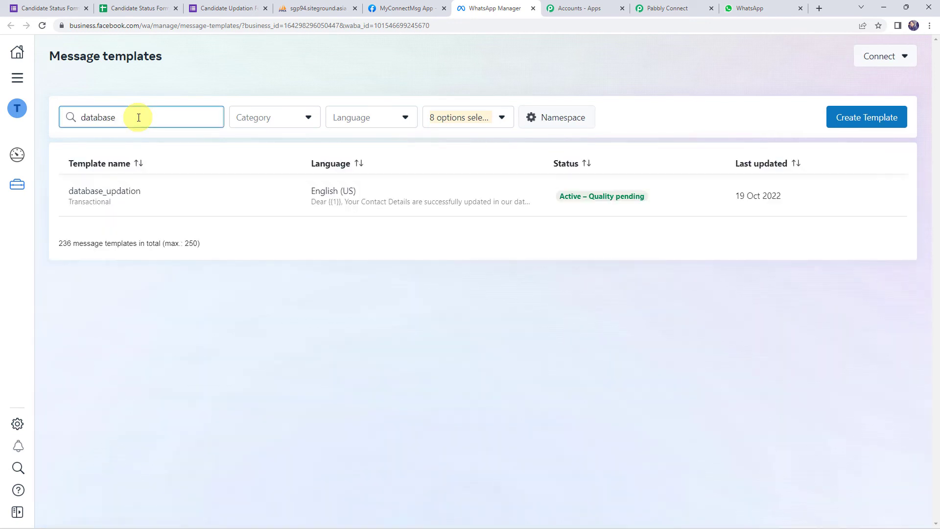
pyautogui.click(130, 188)
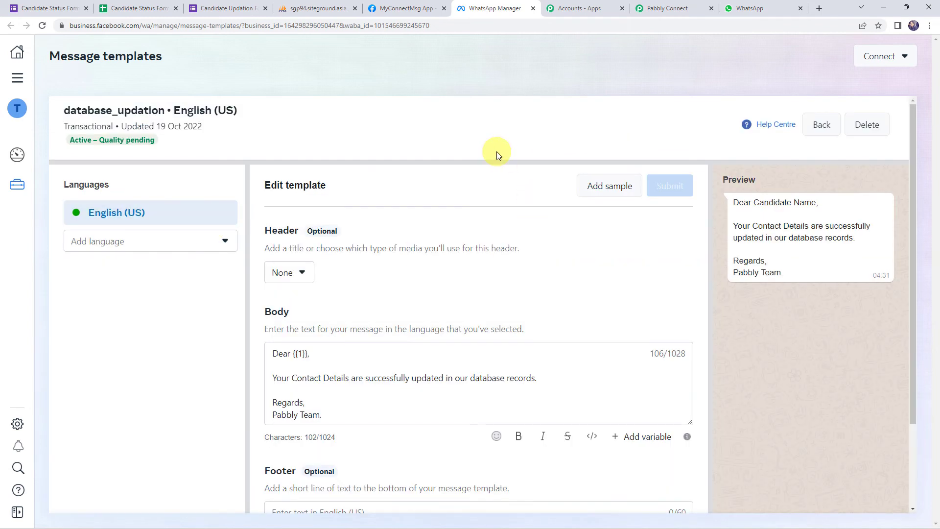
pyautogui.scroll(-2, 496, 151)
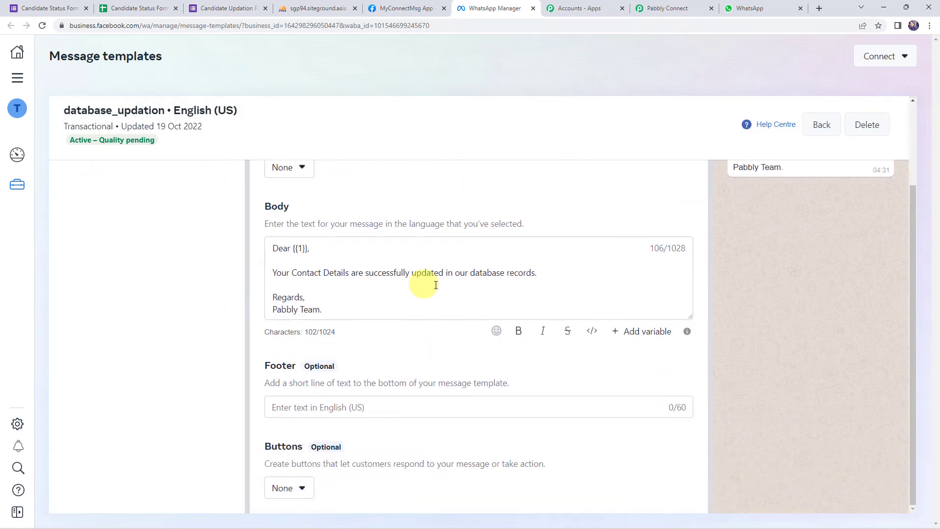
pyautogui.moveTo(690, 318); pyautogui.dragTo(690, 376)
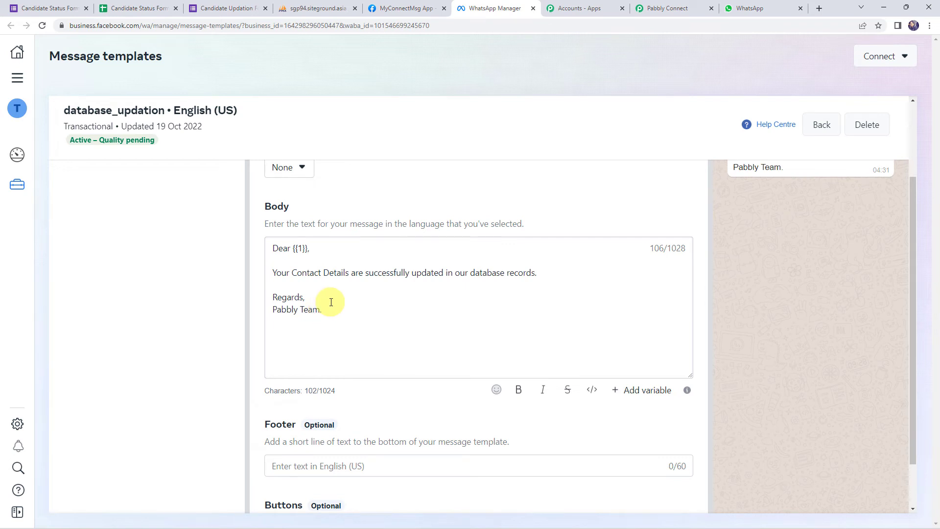
# Examine the body's {{1}} placeholder and Candidate Name preview, then return to Pabbly Connect.
pyautogui.click(301, 249)
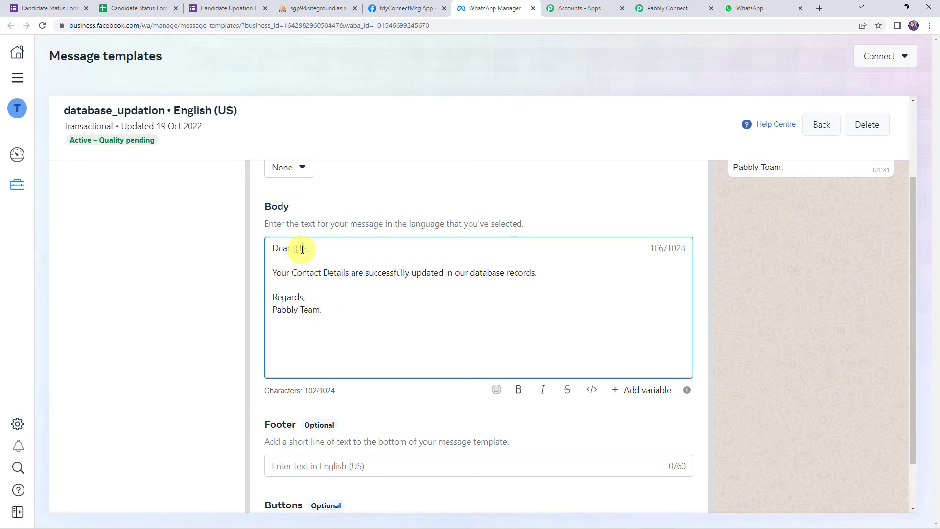
pyautogui.moveTo(301, 250); pyautogui.dragTo(297, 251)
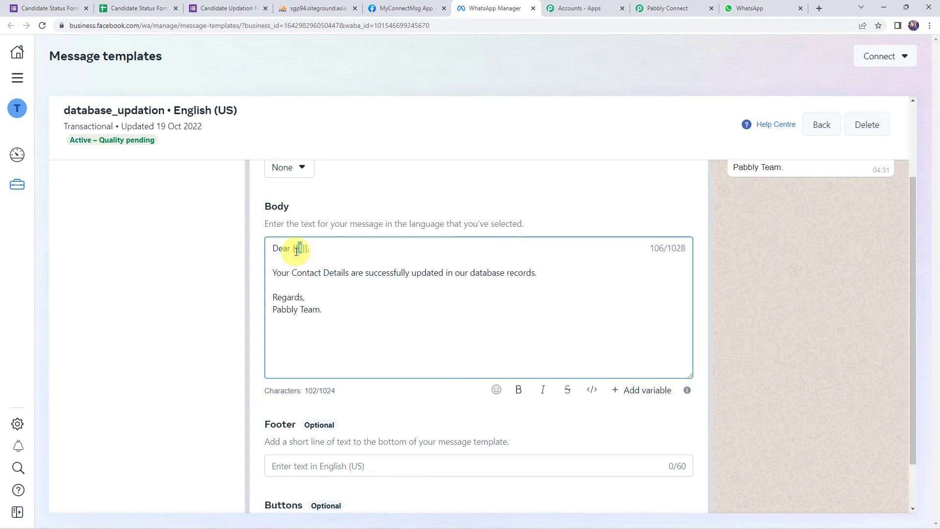
pyautogui.scroll(2, 787, 319)
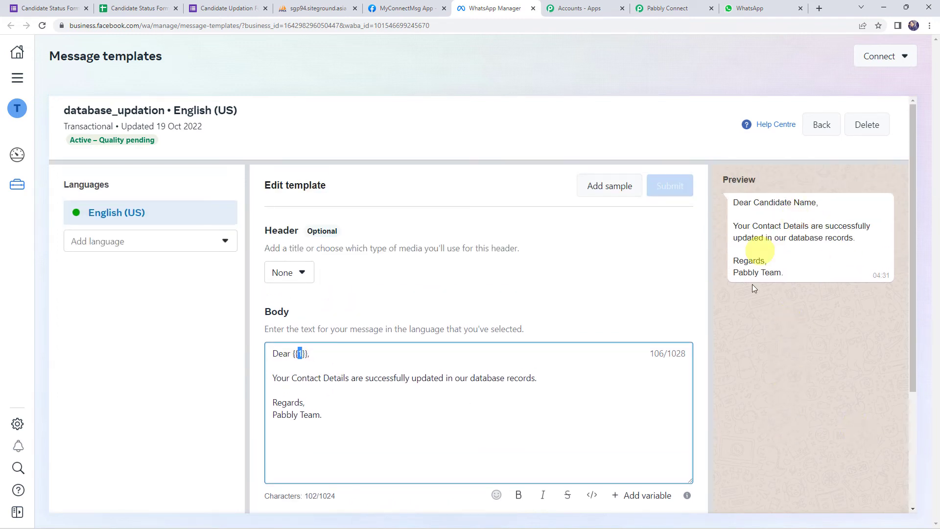
pyautogui.click(758, 202)
pyautogui.moveTo(758, 203); pyautogui.dragTo(816, 203)
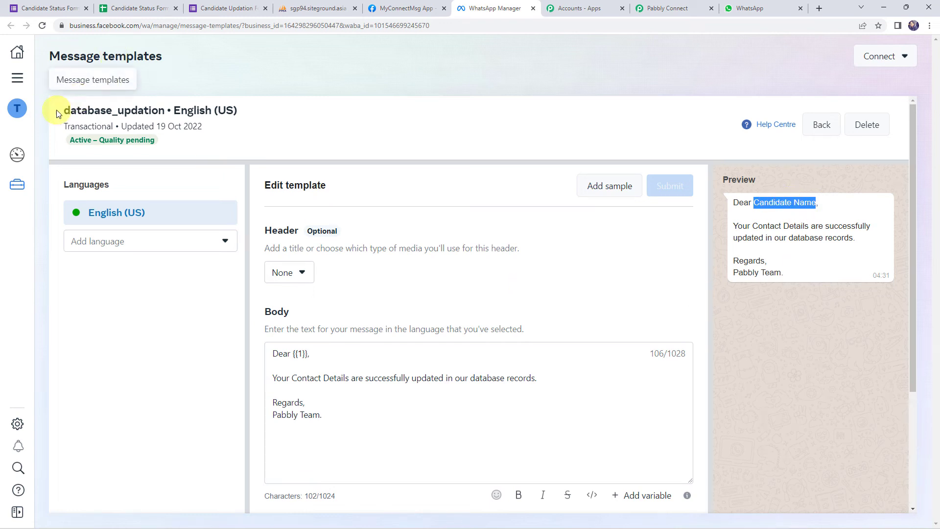
pyautogui.moveTo(64, 112); pyautogui.dragTo(164, 114)
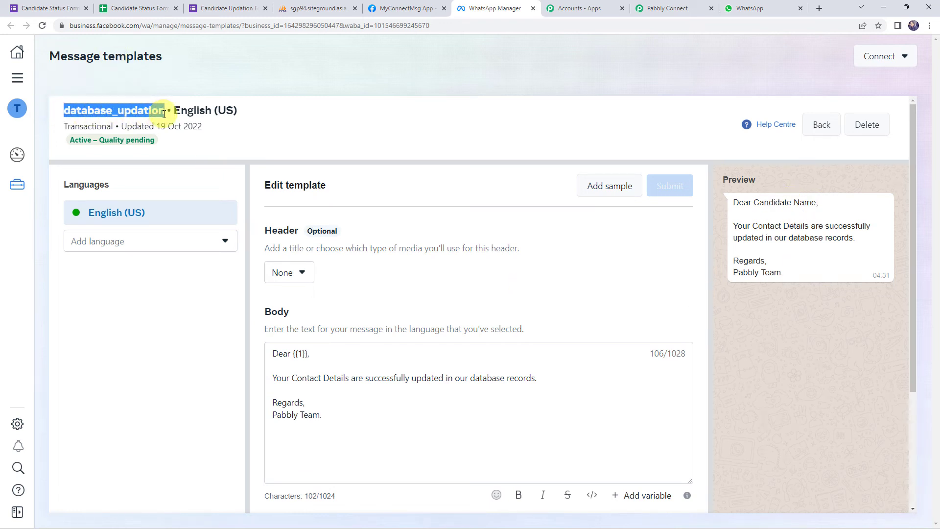
pyautogui.click(667, 8)
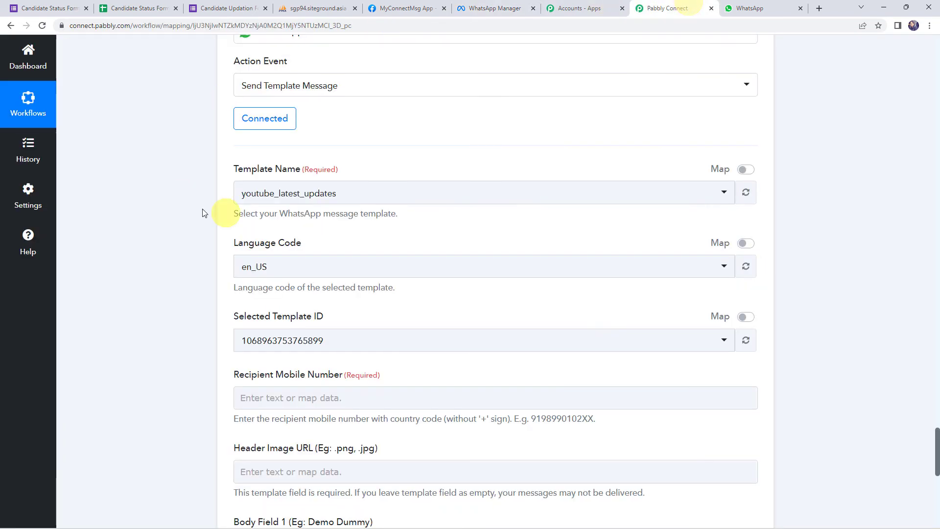
pyautogui.click(271, 194)
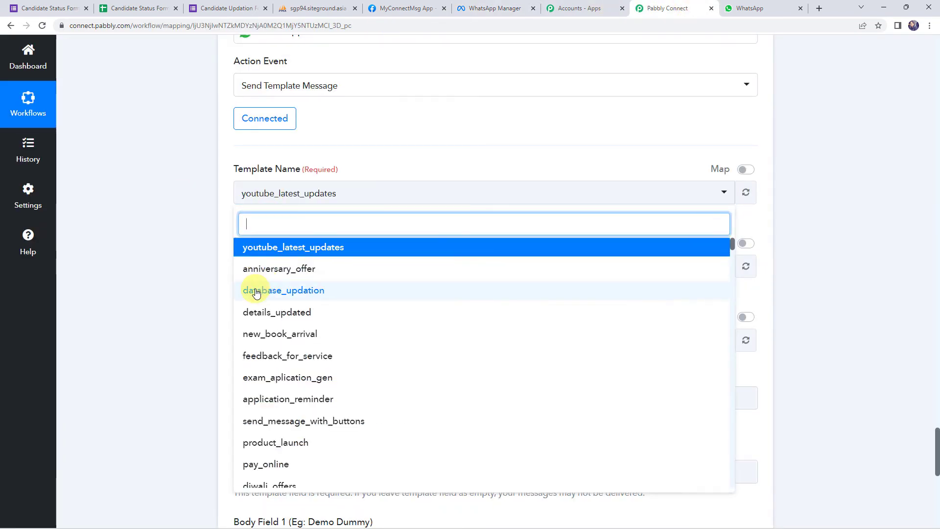
pyautogui.click(309, 292)
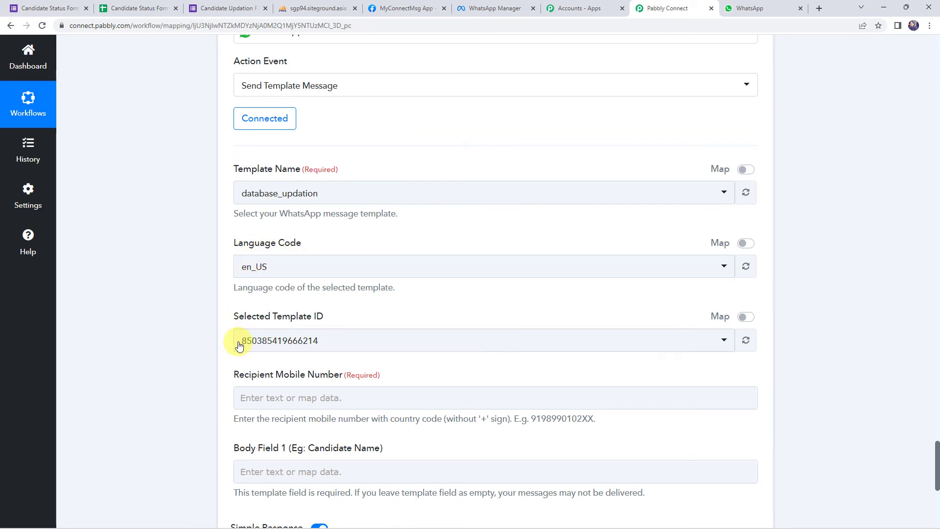
pyautogui.scroll(-4, 183, 331)
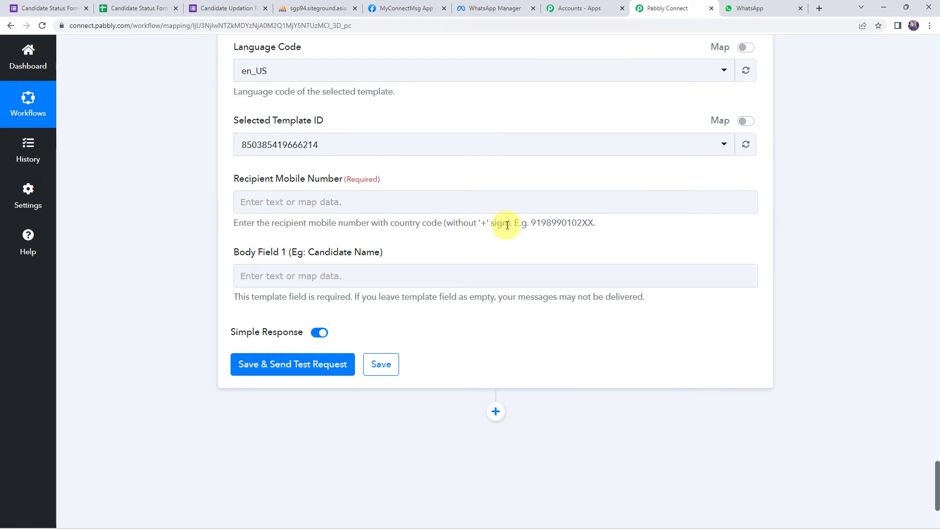
# Map the Google Forms Phone No. answer into Recipient Mobile Number.
pyautogui.click(309, 208)
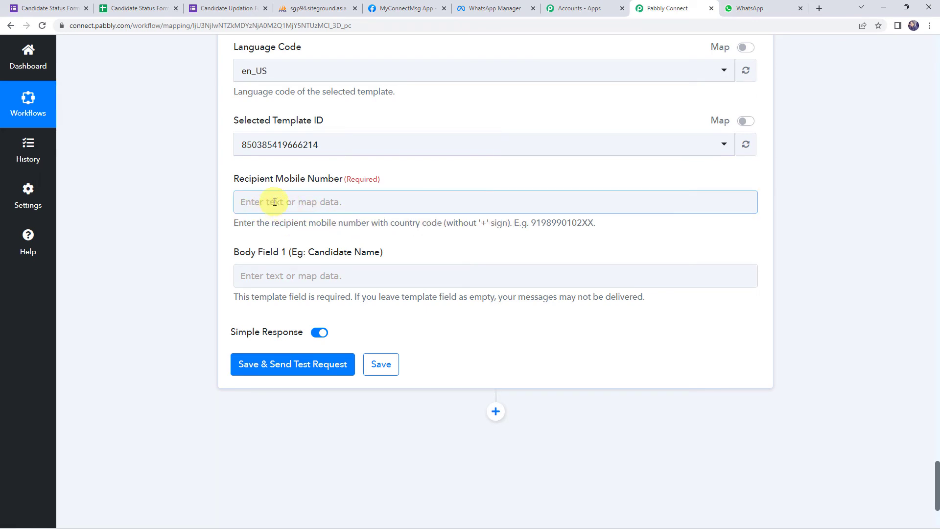
pyautogui.click(200, 210)
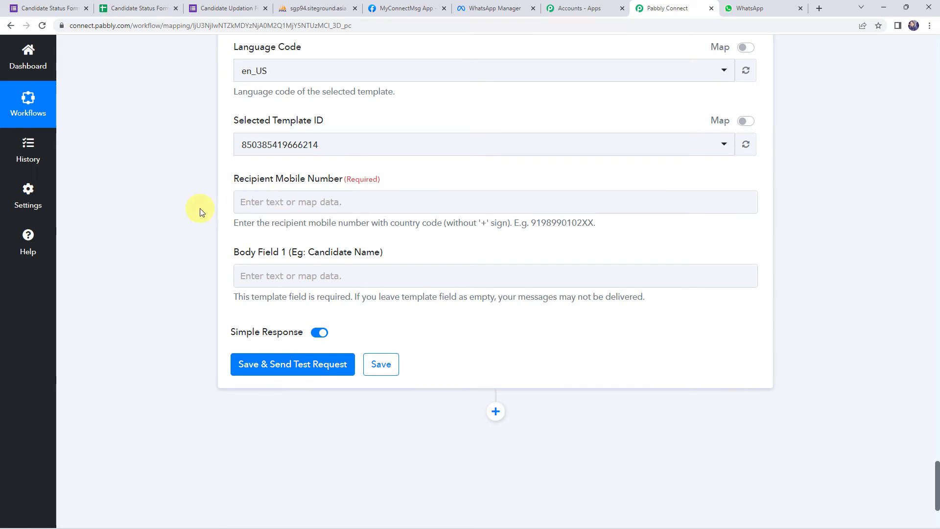
pyautogui.scroll(20, 172, 226)
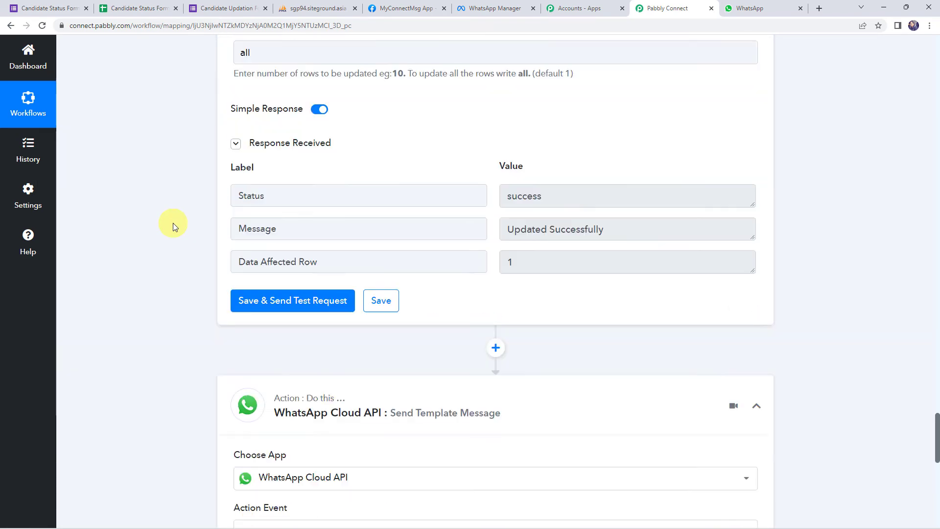
pyautogui.scroll(20, 172, 223)
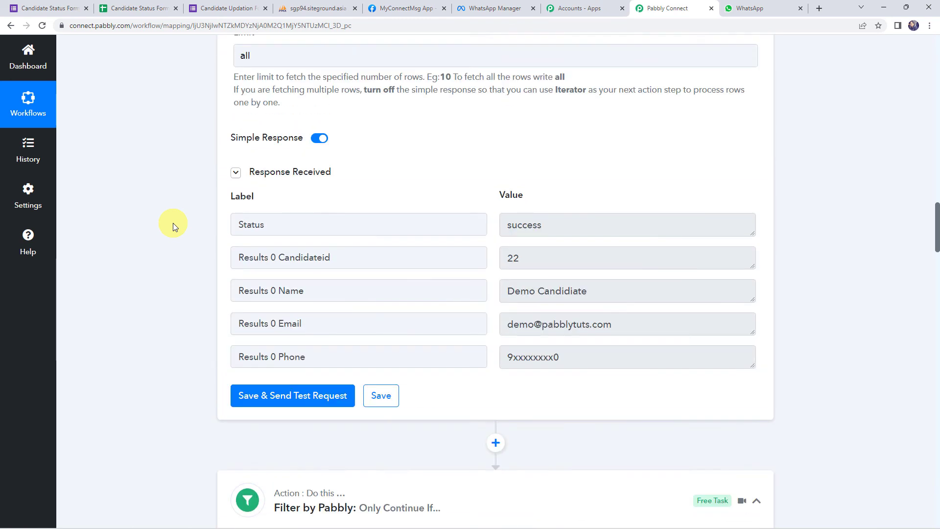
pyautogui.scroll(-5, 172, 223)
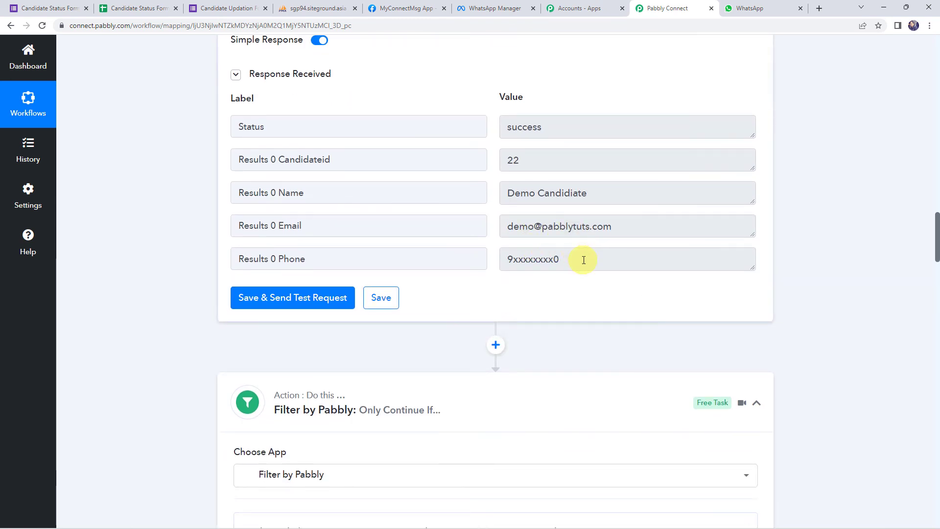
pyautogui.moveTo(583, 259); pyautogui.dragTo(478, 253)
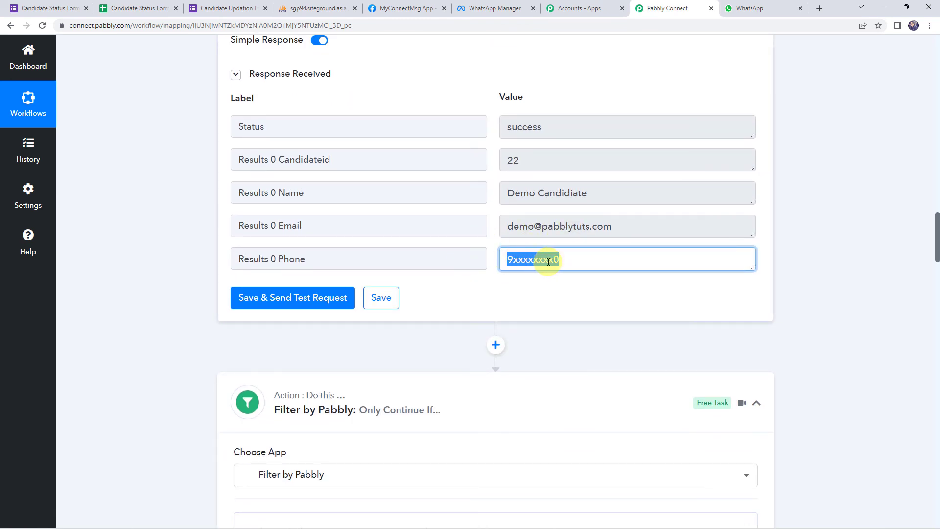
pyautogui.scroll(-20, 160, 233)
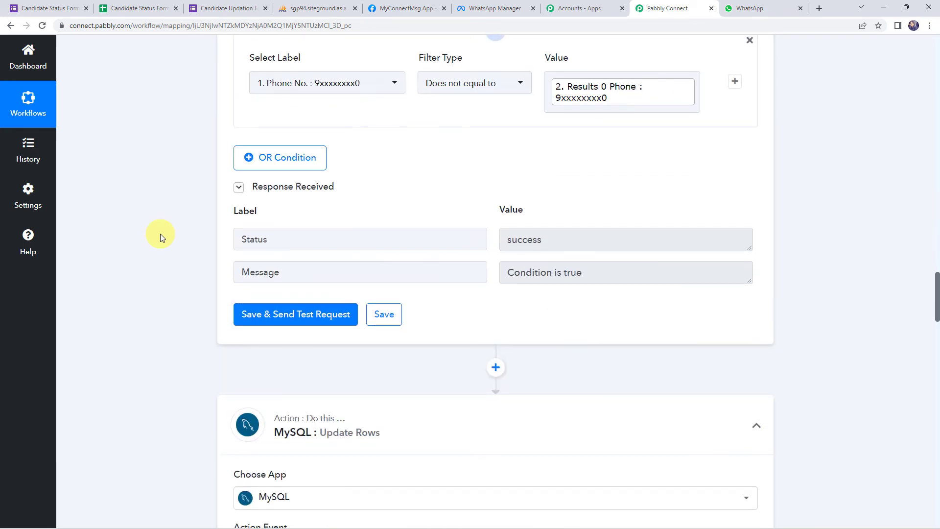
pyautogui.scroll(-10, 160, 234)
pyautogui.scroll(-8, 161, 234)
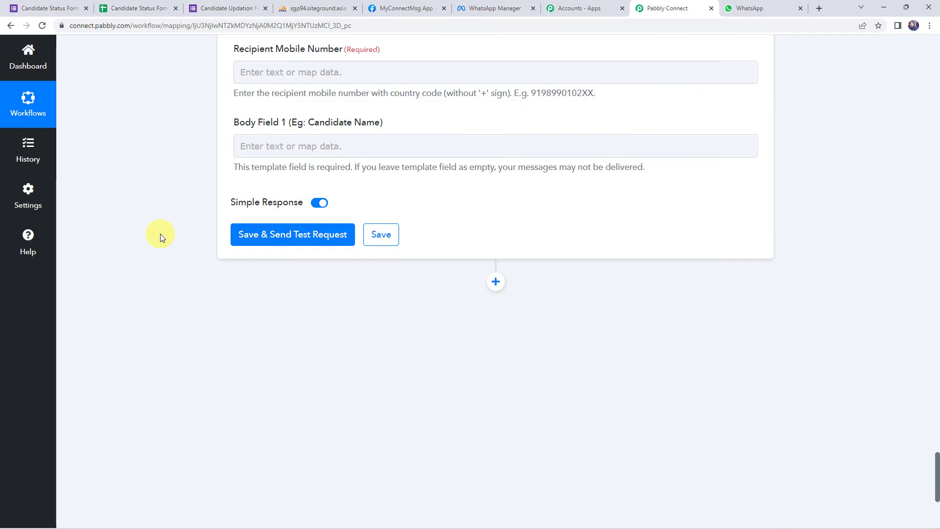
pyautogui.click(273, 250)
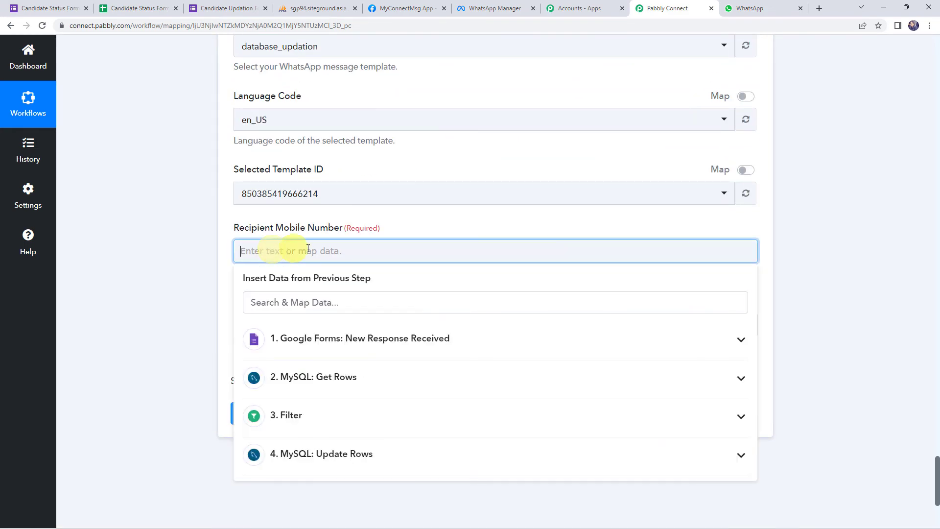
pyautogui.click(318, 342)
pyautogui.scroll(-5, 318, 345)
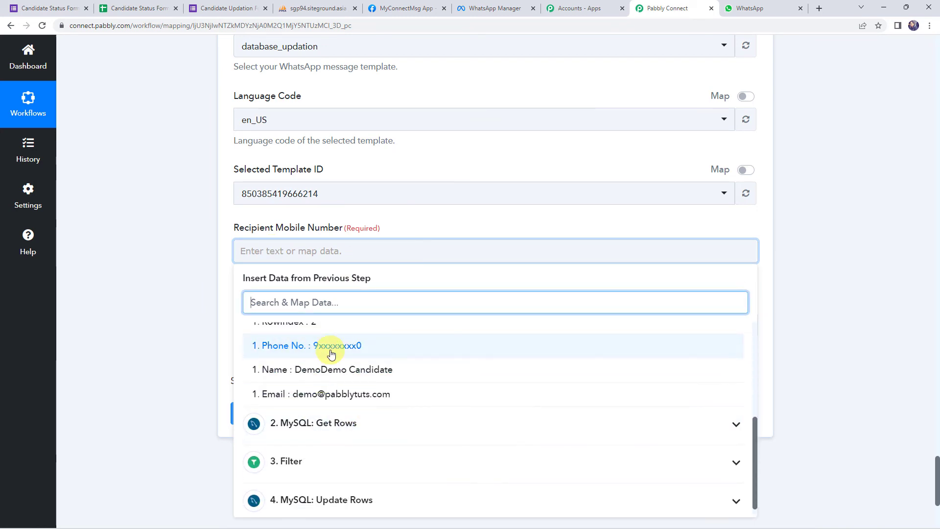
pyautogui.click(289, 346)
pyautogui.click(169, 247)
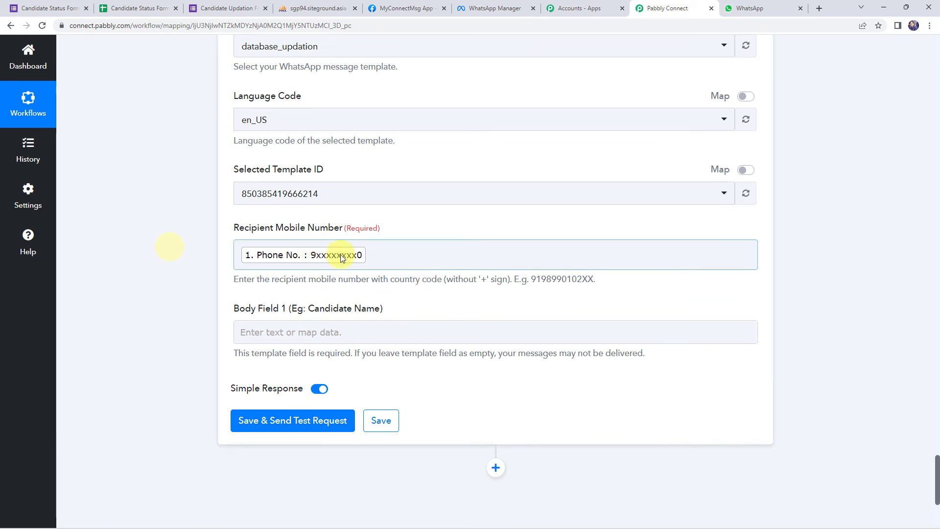
# Prefix the recipient number with country code 91, without a plus sign.
pyautogui.click(241, 257)
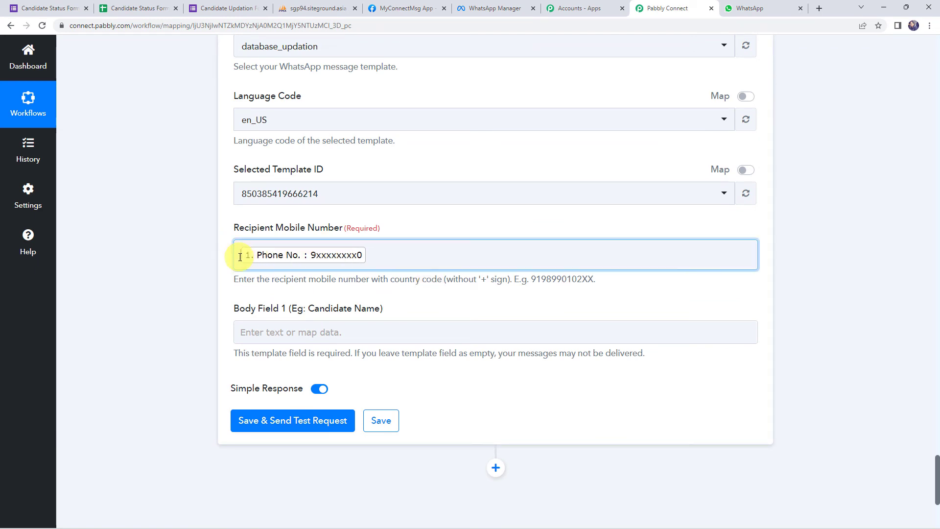
pyautogui.write('91')
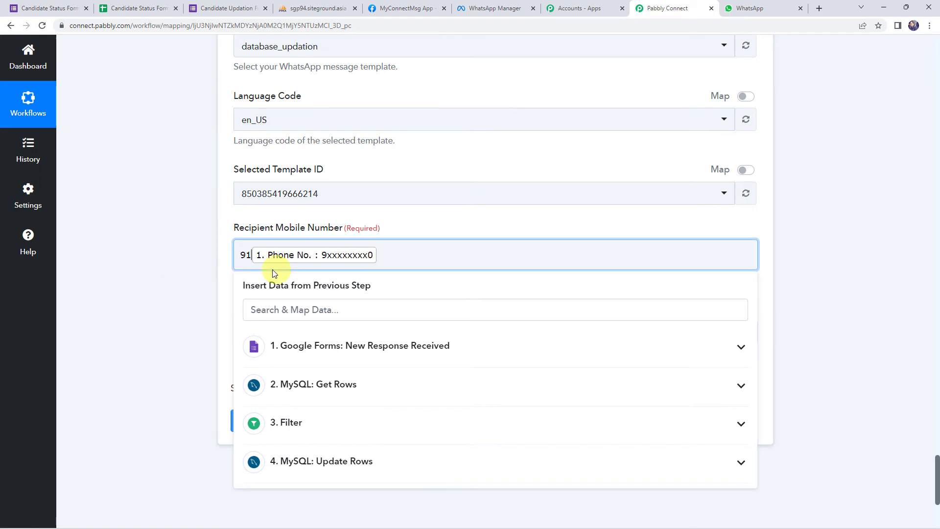
pyautogui.click(204, 266)
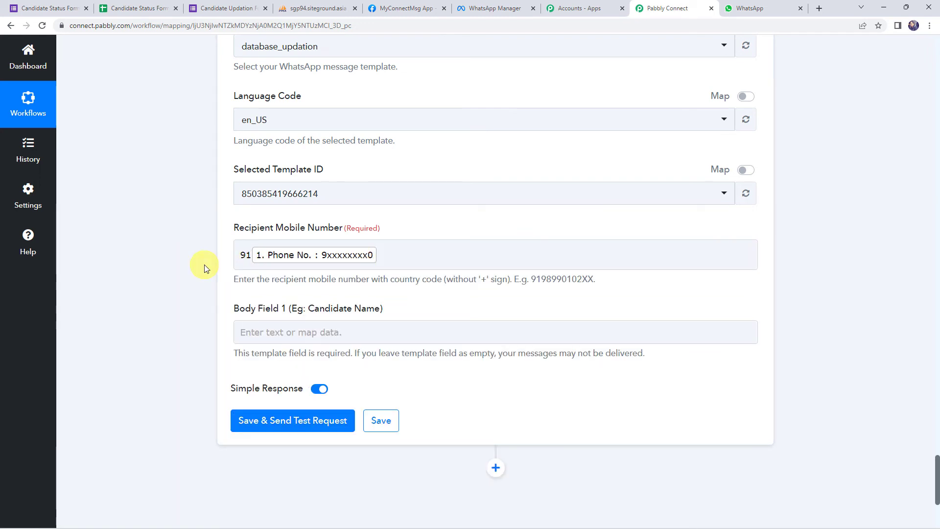
pyautogui.click(242, 253)
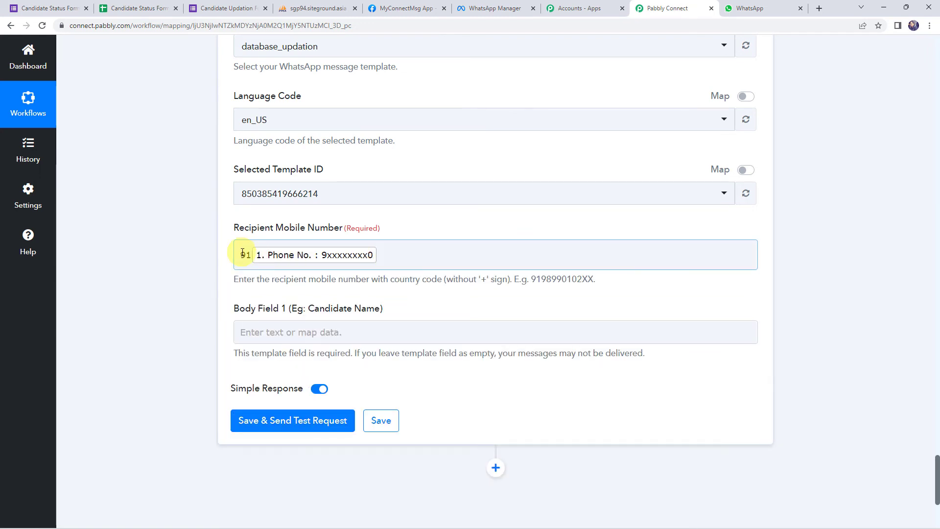
pyautogui.moveTo(437, 280); pyautogui.dragTo(518, 279)
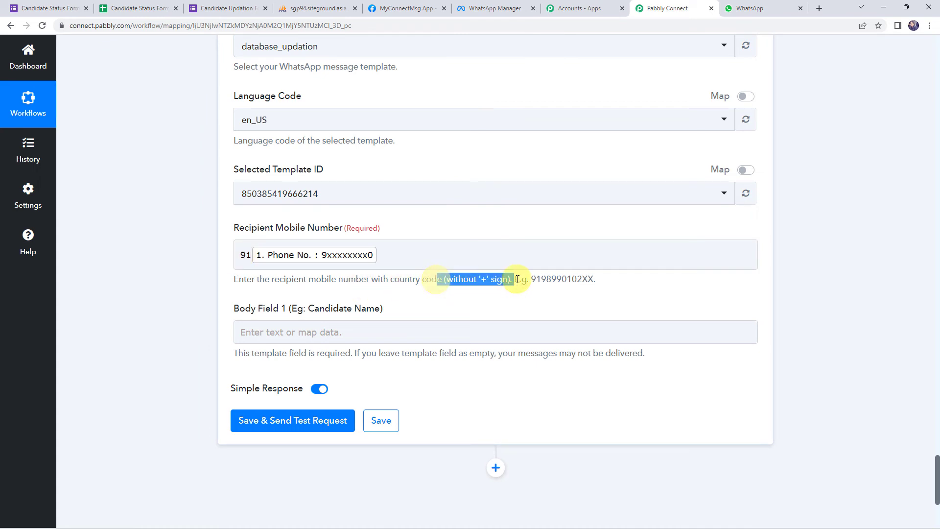
pyautogui.click(243, 254)
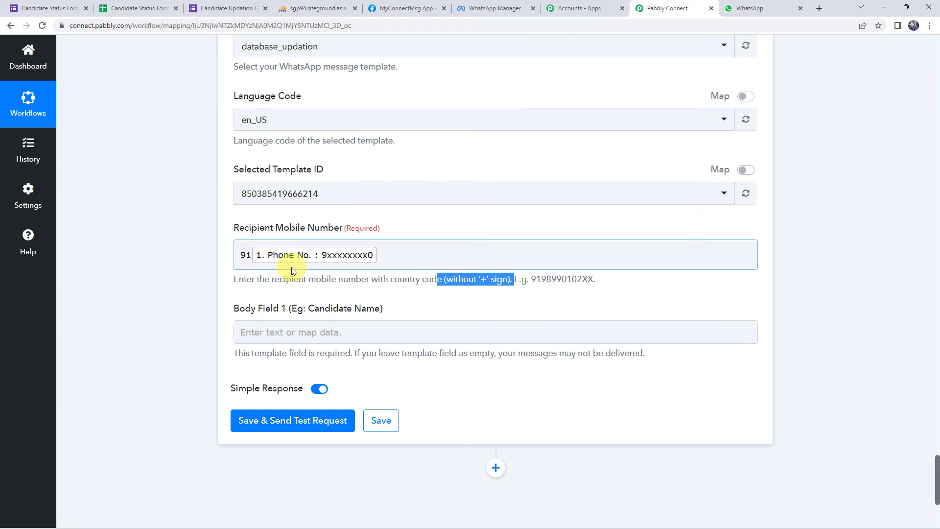
# Map Body Field 1 to the form's Name, send a test template message, and check WhatsApp Web.
pyautogui.click(261, 332)
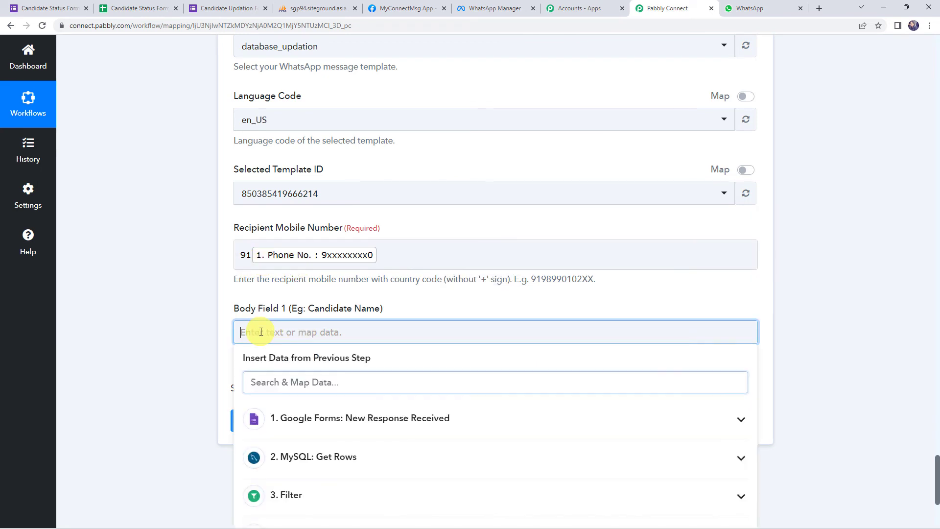
pyautogui.scroll(-2, 168, 325)
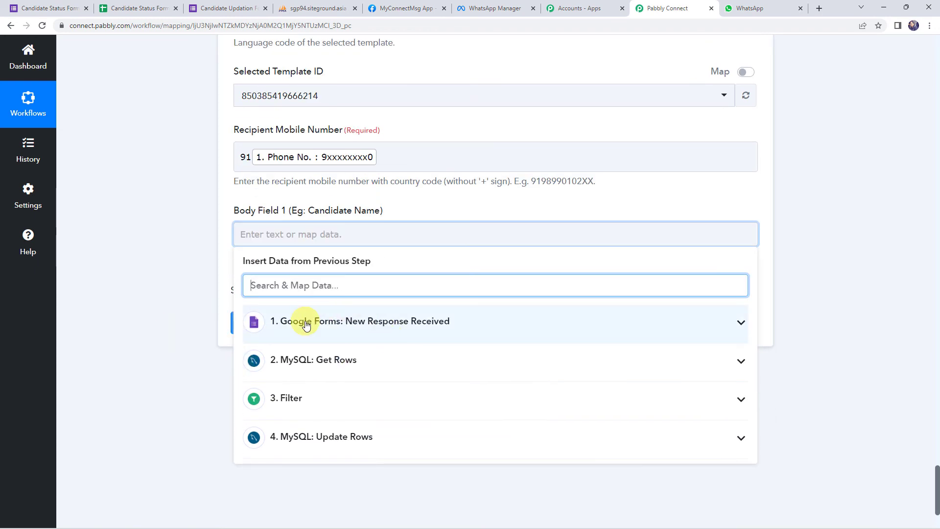
pyautogui.click(307, 322)
pyautogui.scroll(-3, 333, 397)
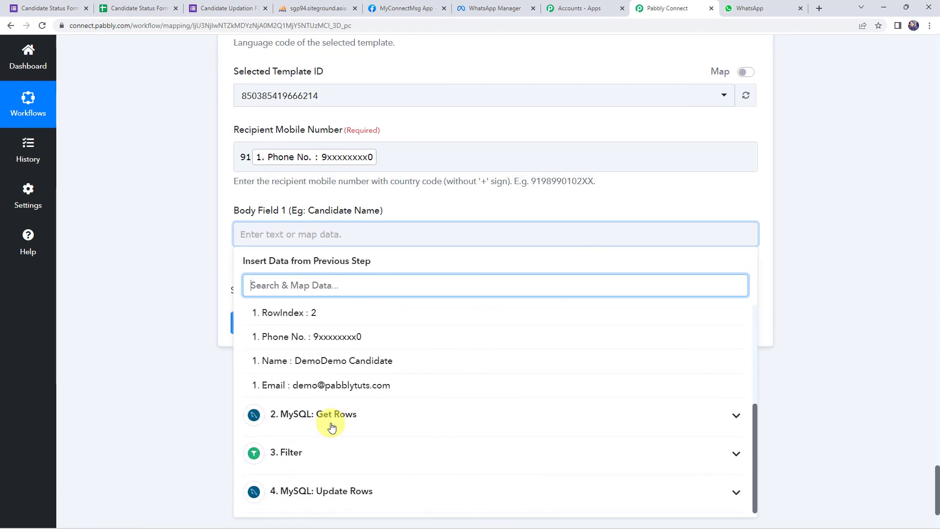
pyautogui.click(377, 361)
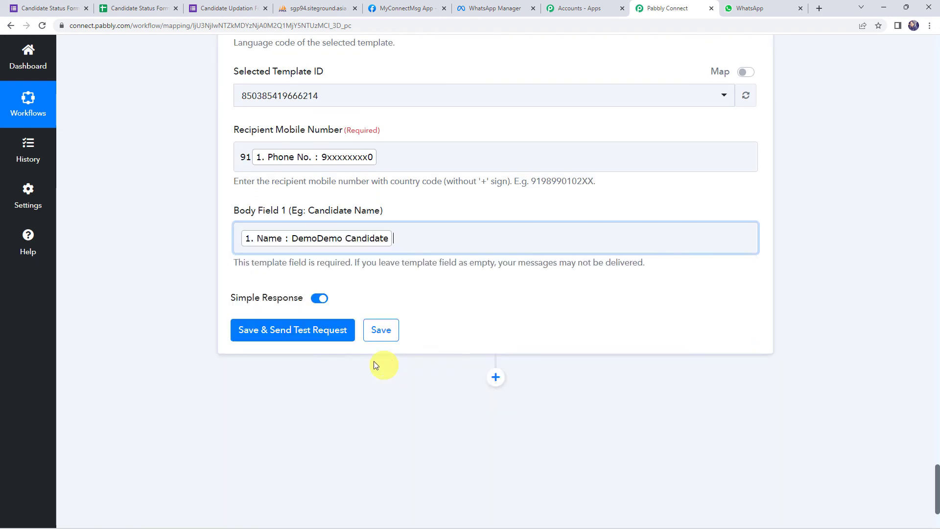
pyautogui.click(300, 334)
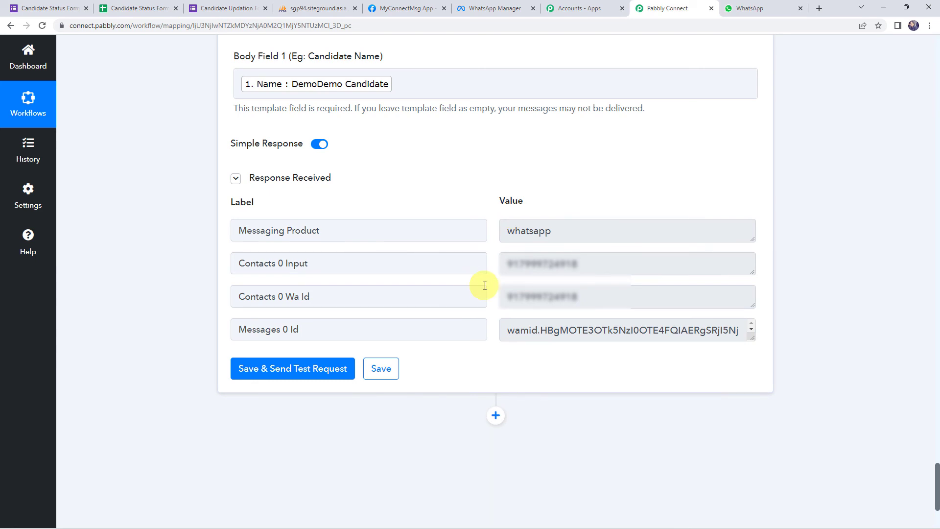
pyautogui.click(759, 8)
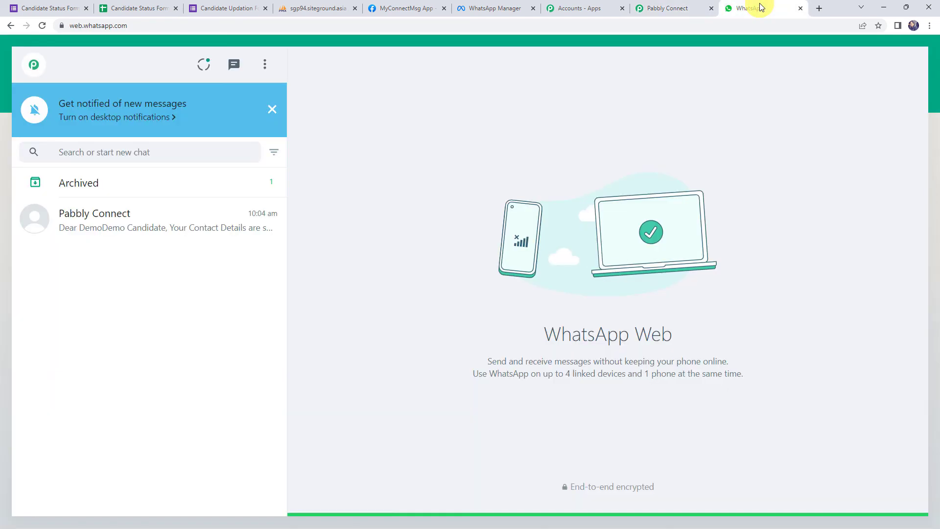
# Confirm the Pabbly Connect chat's test message greets the candidate by name, then return to the workflow.
pyautogui.click(84, 226)
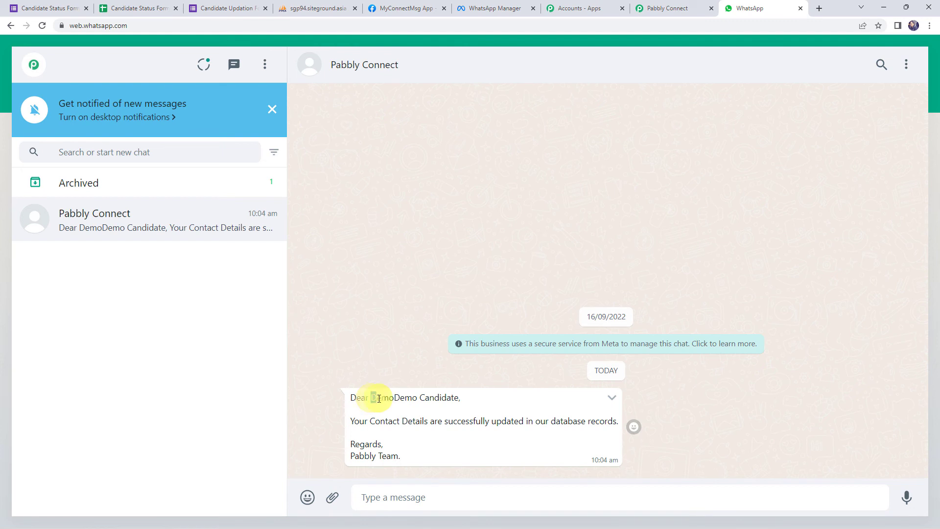
pyautogui.moveTo(372, 398); pyautogui.dragTo(458, 400)
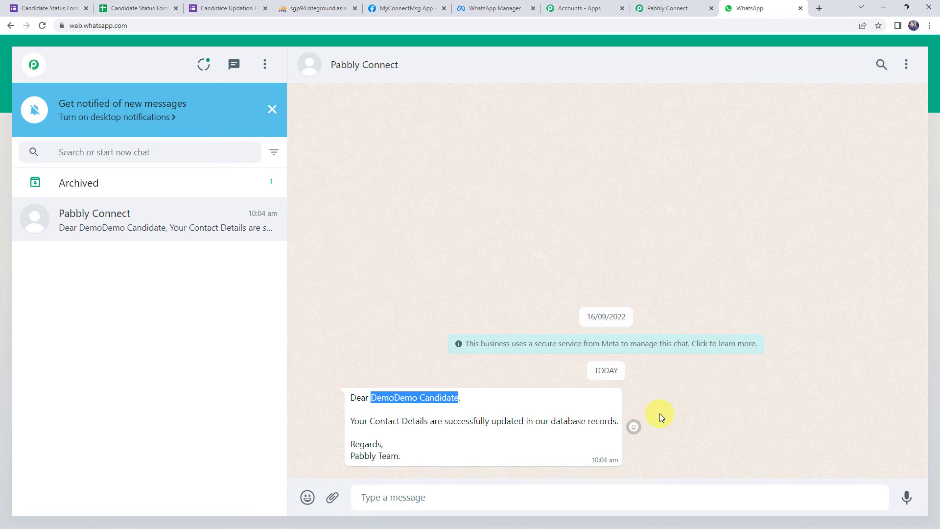
pyautogui.click(652, 9)
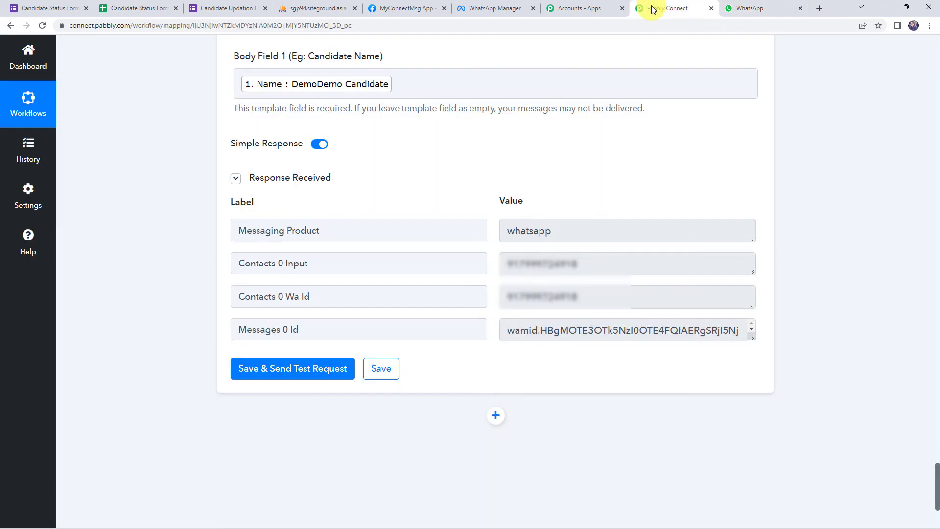
# Save the WhatsApp message step and go to the Candidate Updation Form page.
pyautogui.click(383, 373)
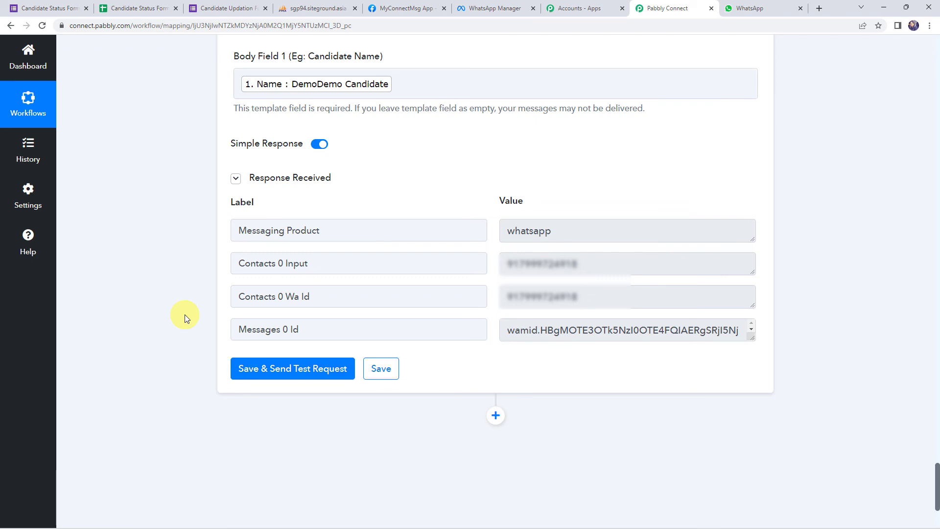
pyautogui.click(211, 8)
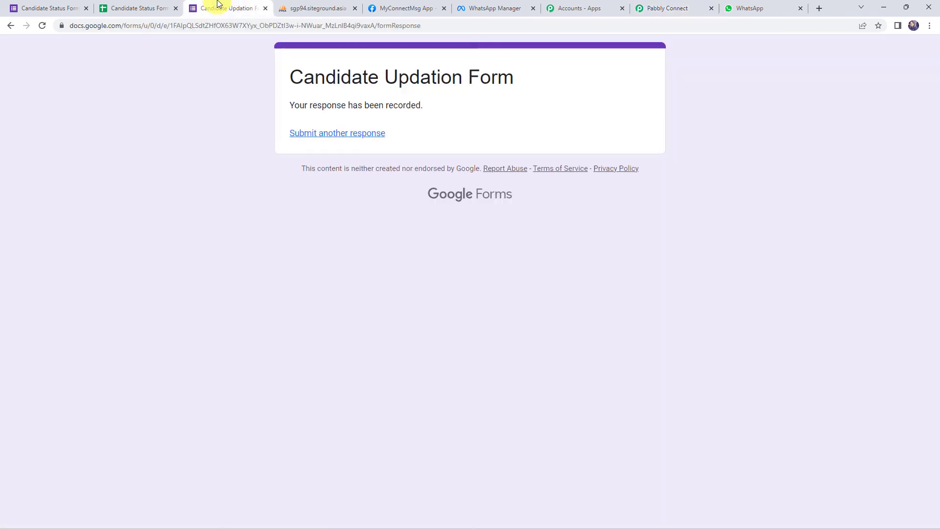
# Start another form response after checking the current candidate records in the database.
pyautogui.click(333, 133)
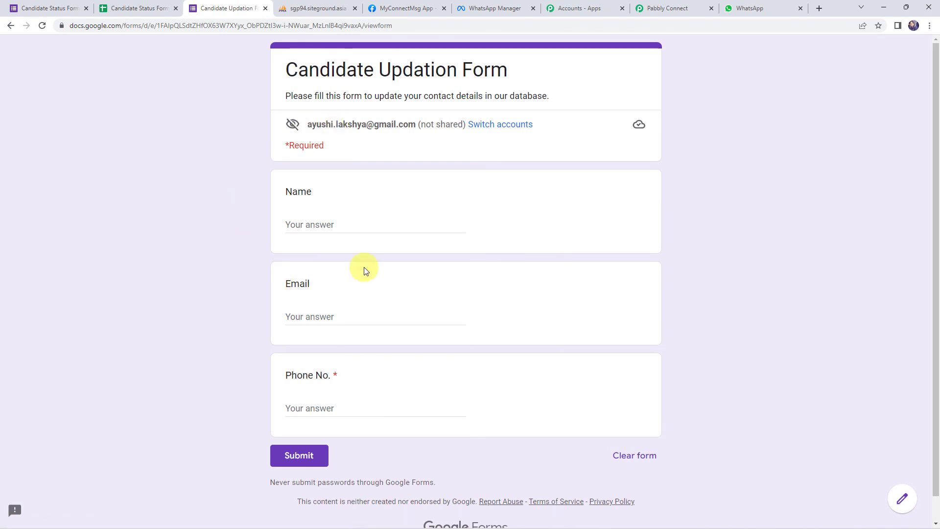
pyautogui.scroll(-1, 222, 204)
pyautogui.click(321, 8)
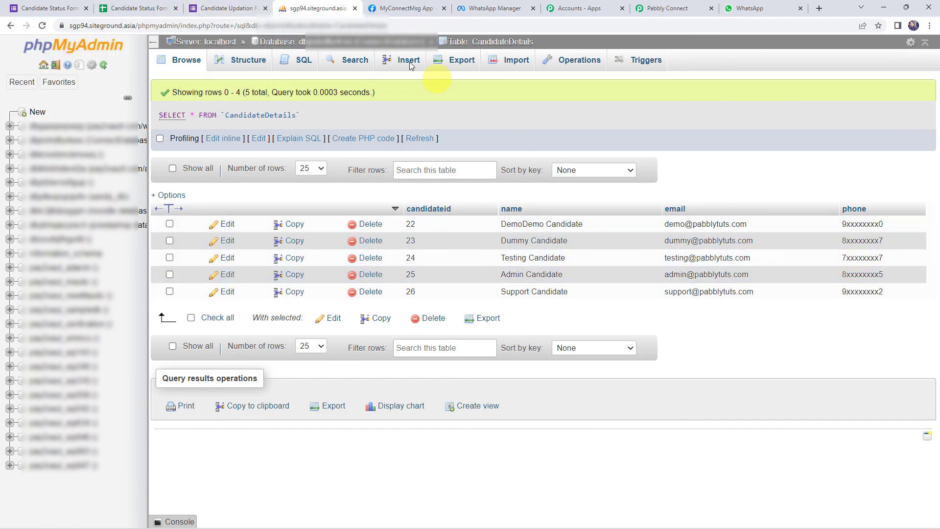
pyautogui.click(245, 7)
# Fill in Name 'Testing New Candidate', a test e-mail and a phone number, and submit.
pyautogui.click(316, 197)
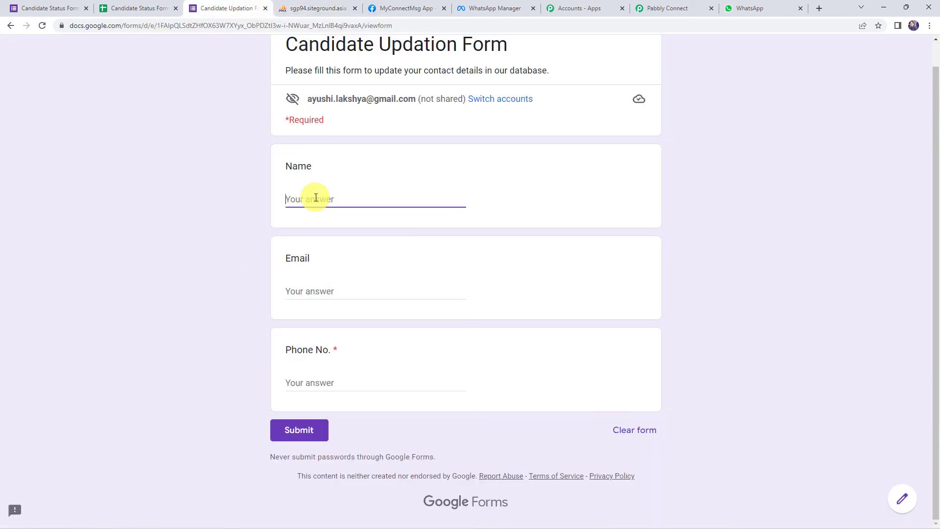
pyautogui.write('Testing New Candidate')
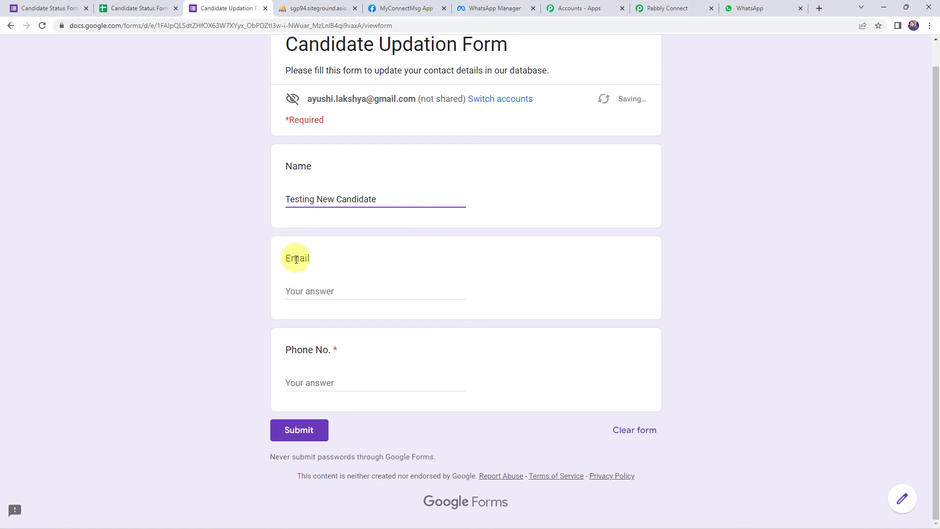
pyautogui.click(301, 291)
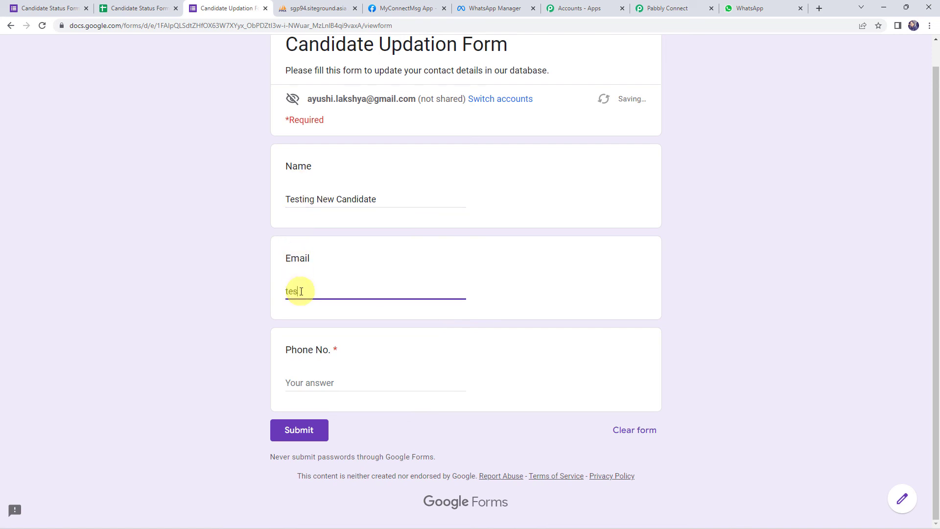
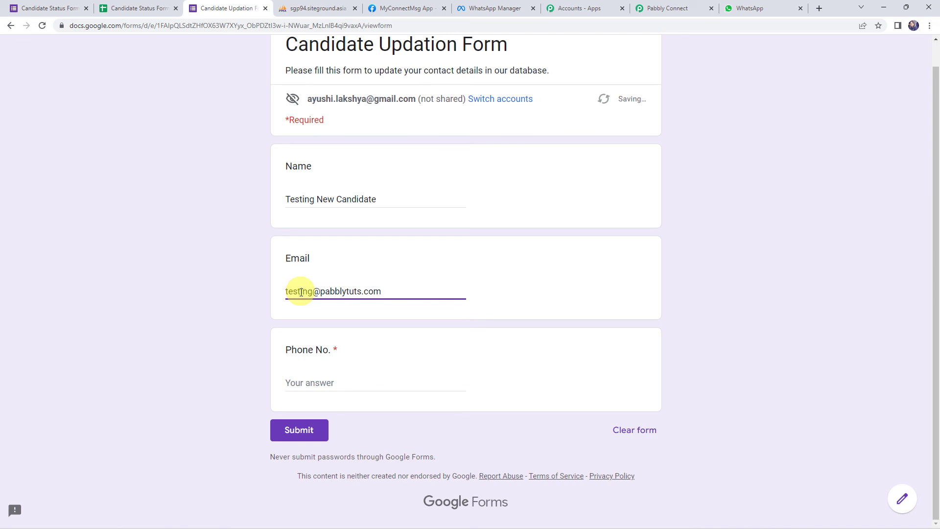
pyautogui.click(307, 386)
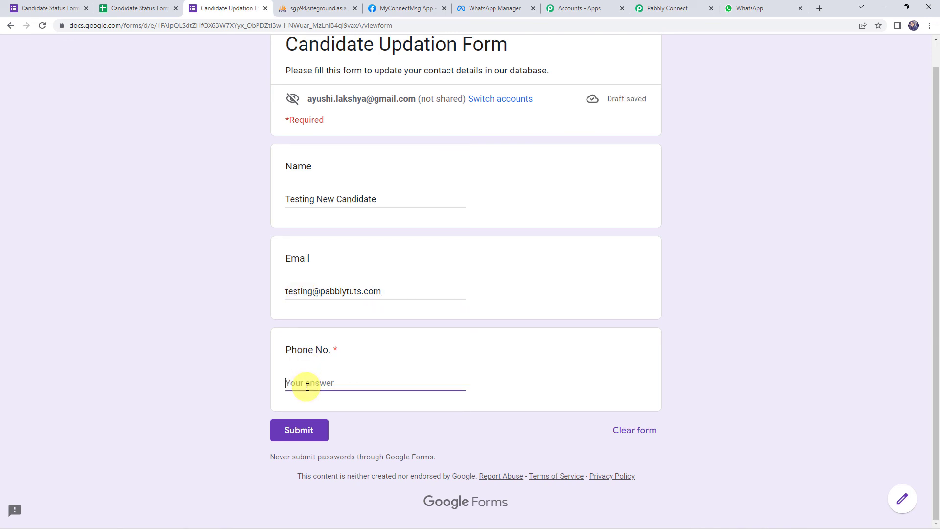
pyautogui.write('8xxxxxxxx8')
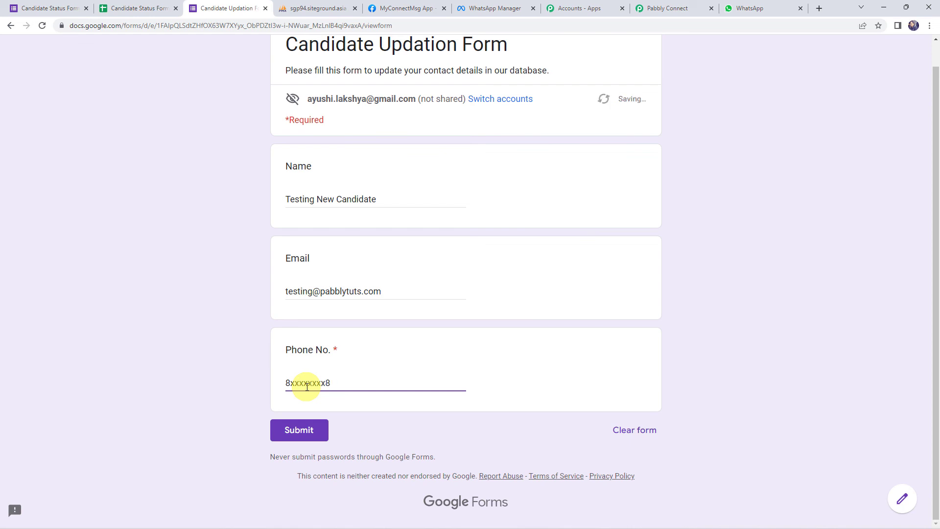
pyautogui.click(300, 431)
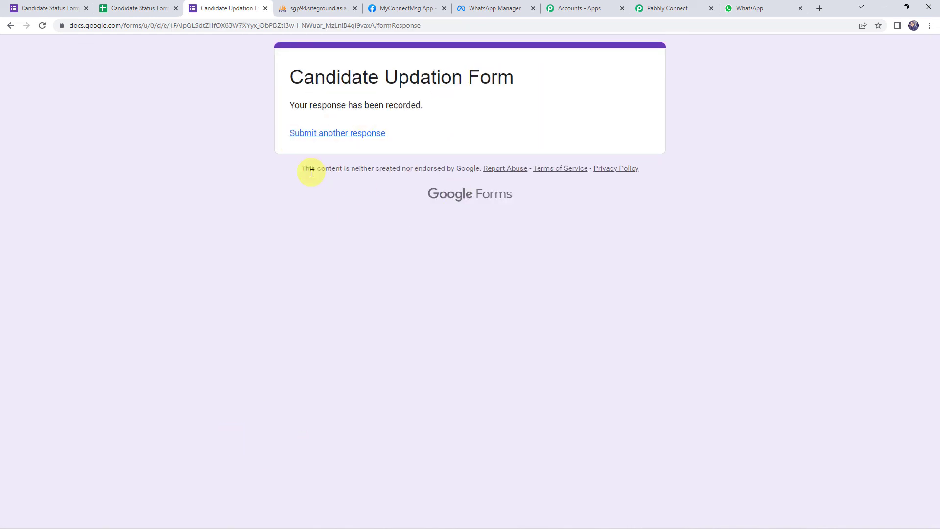
# Refresh CandidateDetails to see row 24 updated to Testing New Candidate, then switch to WhatsApp Web.
pyautogui.click(312, 10)
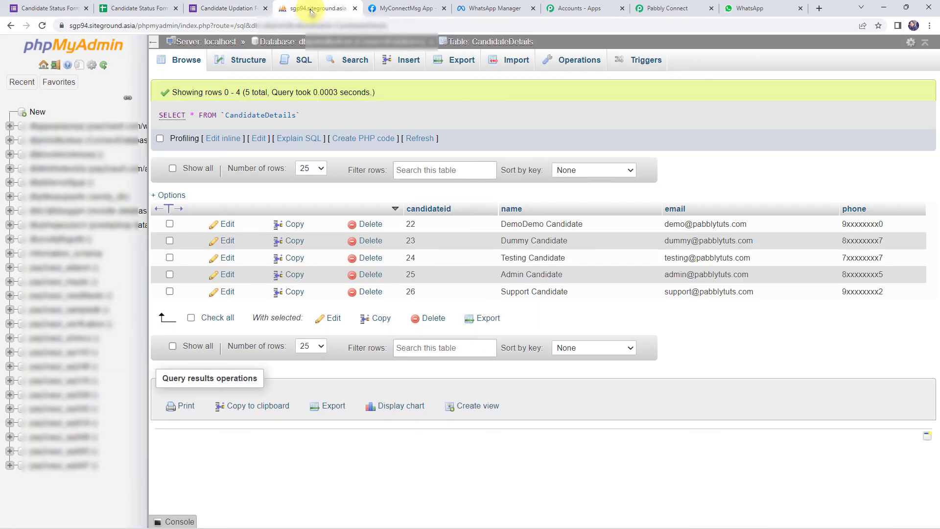
pyautogui.click(45, 28)
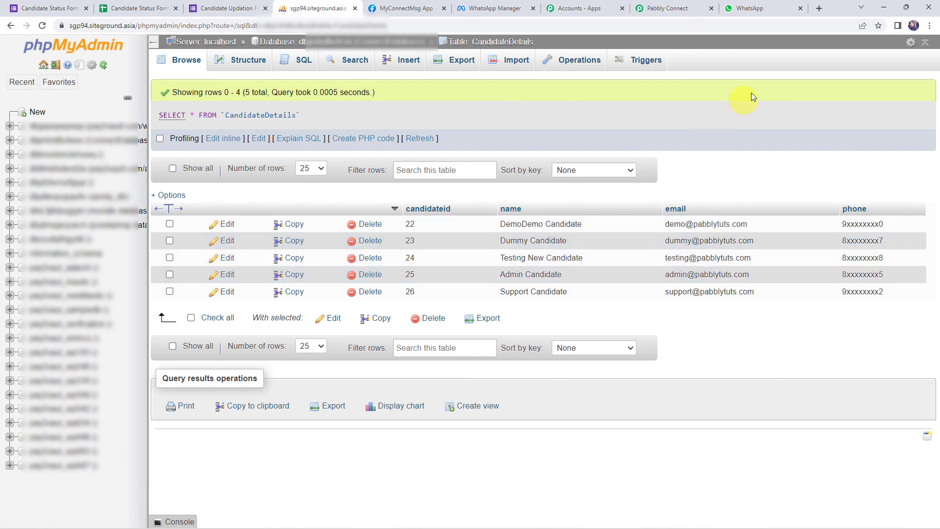
pyautogui.click(757, 8)
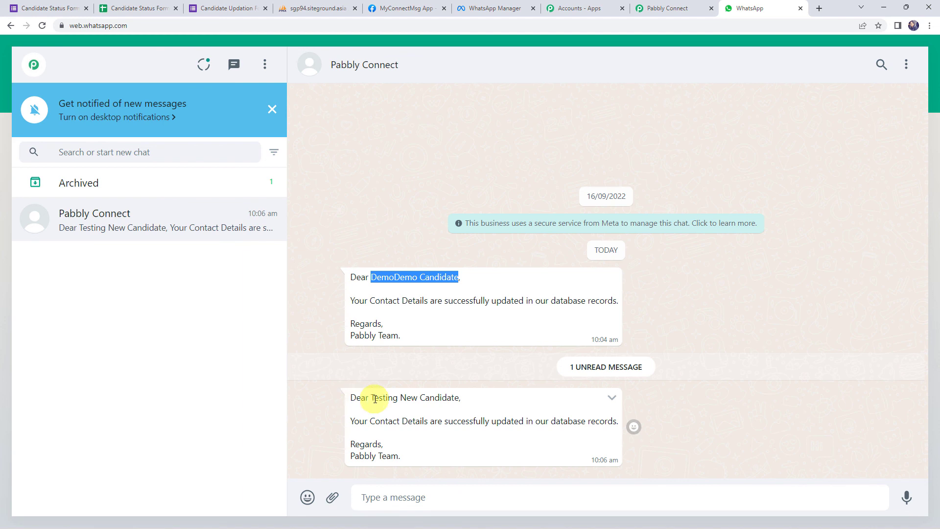
# Review the new message addressed to Testing New Candidate, then collapse the workflow's Google Forms trigger.
pyautogui.moveTo(374, 398); pyautogui.dragTo(498, 402)
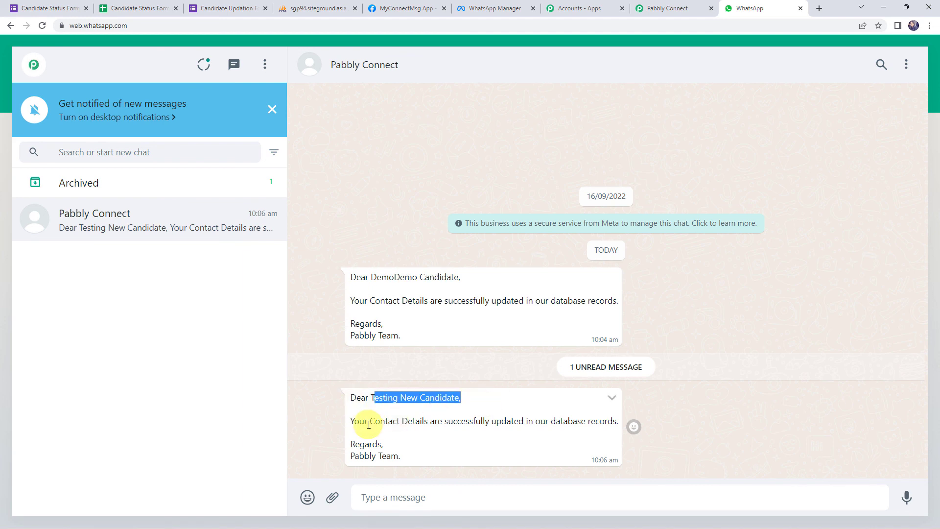
pyautogui.moveTo(369, 421); pyautogui.dragTo(479, 430)
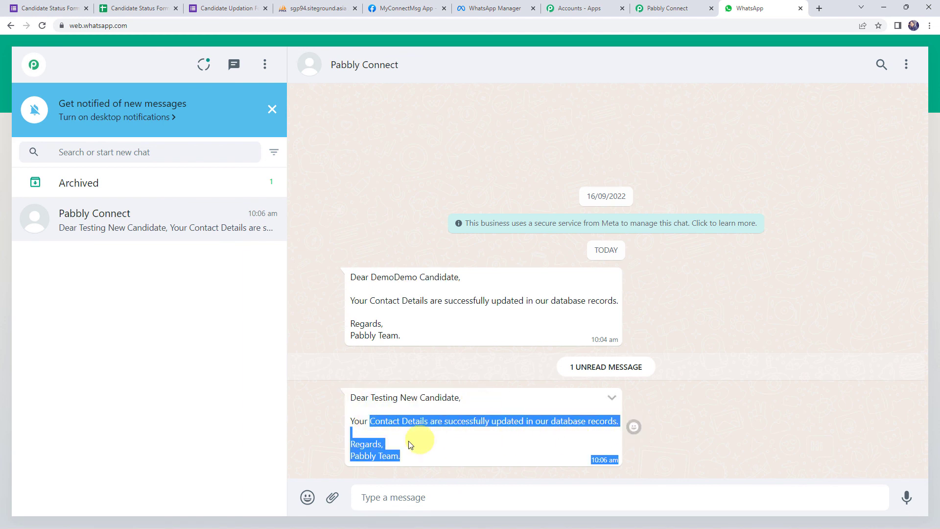
pyautogui.click(730, 424)
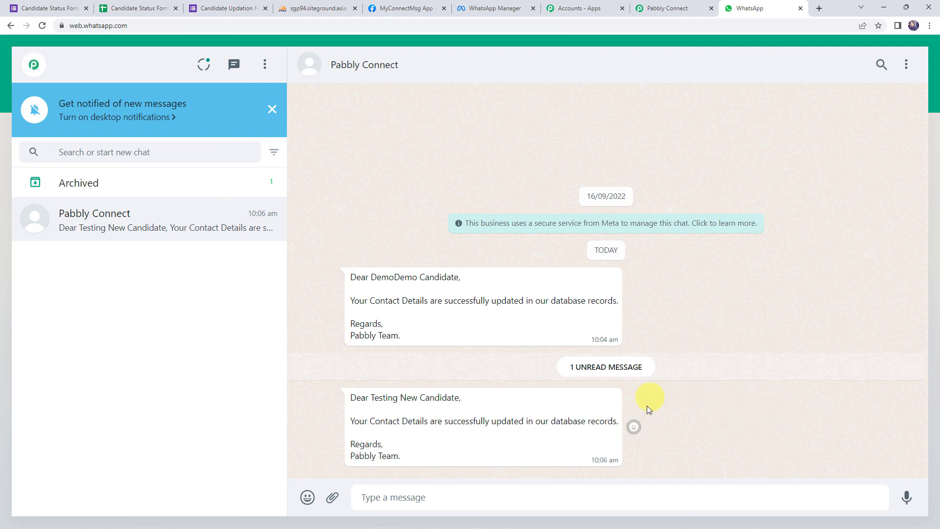
pyautogui.click(666, 7)
pyautogui.click(451, 195)
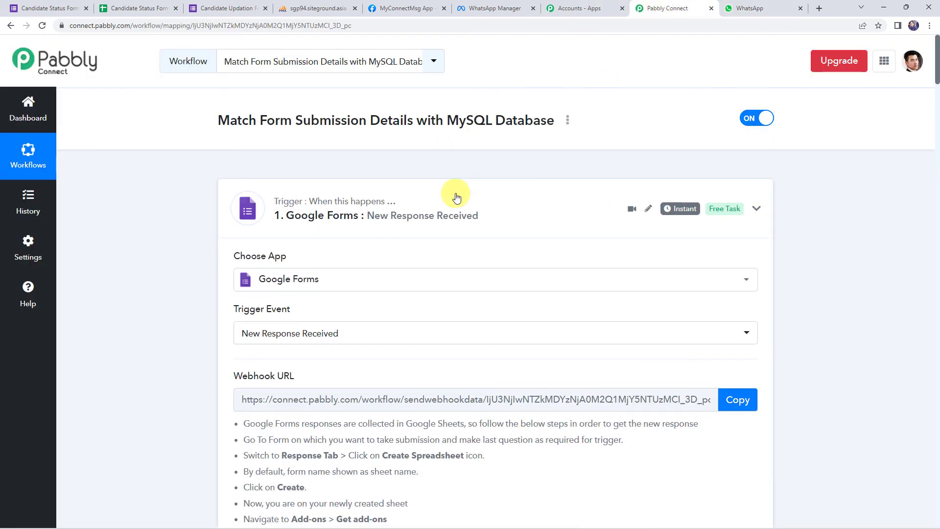
# Collapse the Get Rows, Filter, Update Rows and WhatsApp step cards and review the chain.
pyautogui.click(439, 333)
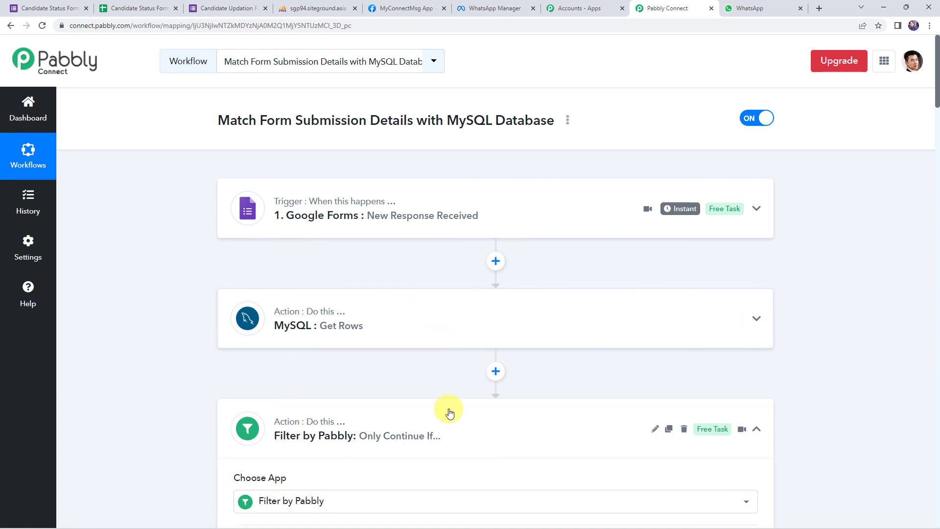
pyautogui.click(458, 406)
pyautogui.scroll(-4, 472, 378)
pyautogui.click(472, 353)
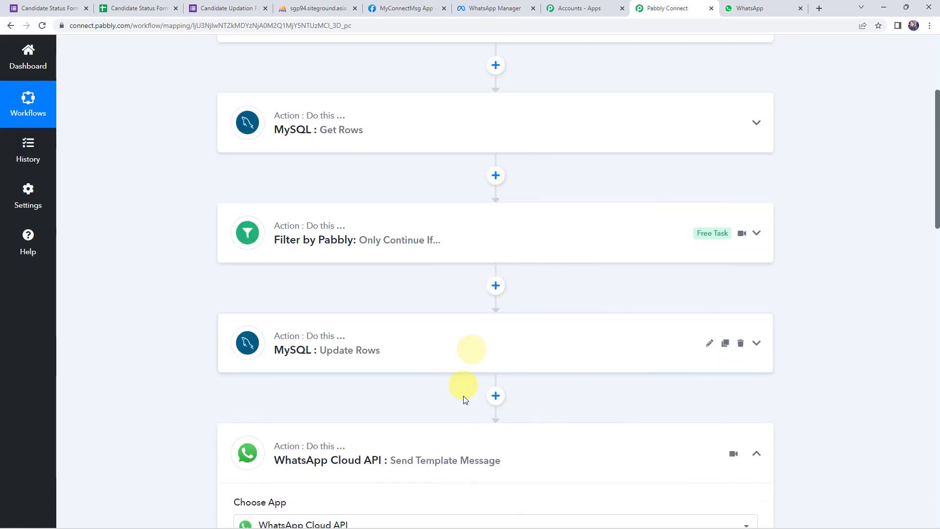
pyautogui.click(464, 431)
pyautogui.scroll(4, 465, 431)
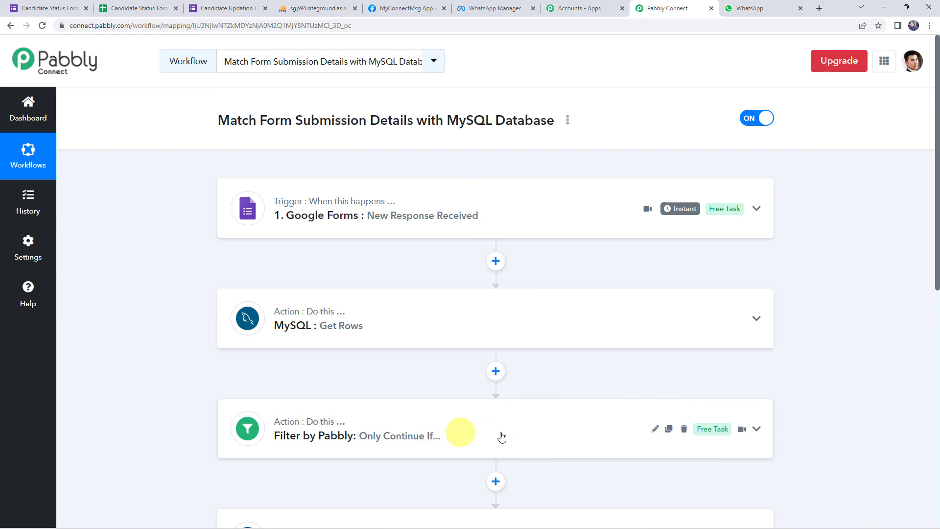
pyautogui.scroll(-4, 515, 418)
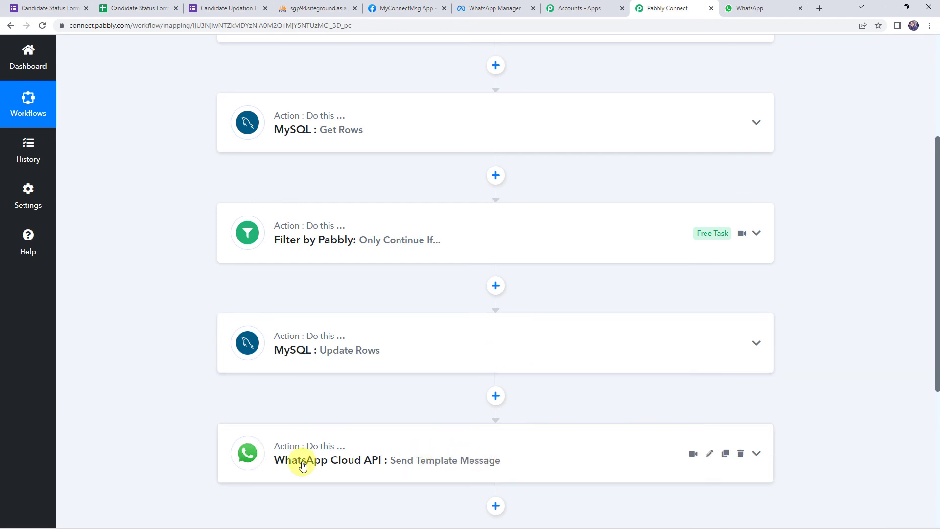
pyautogui.scroll(5, 218, 371)
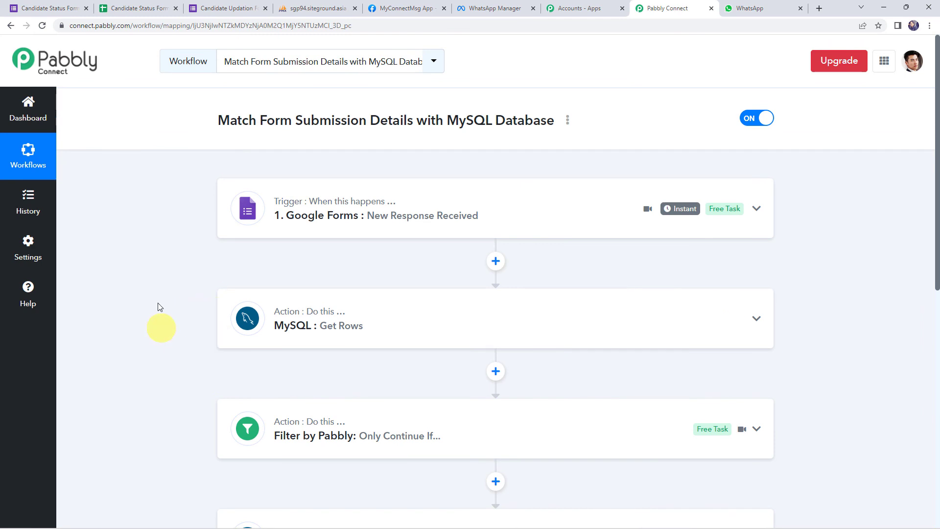